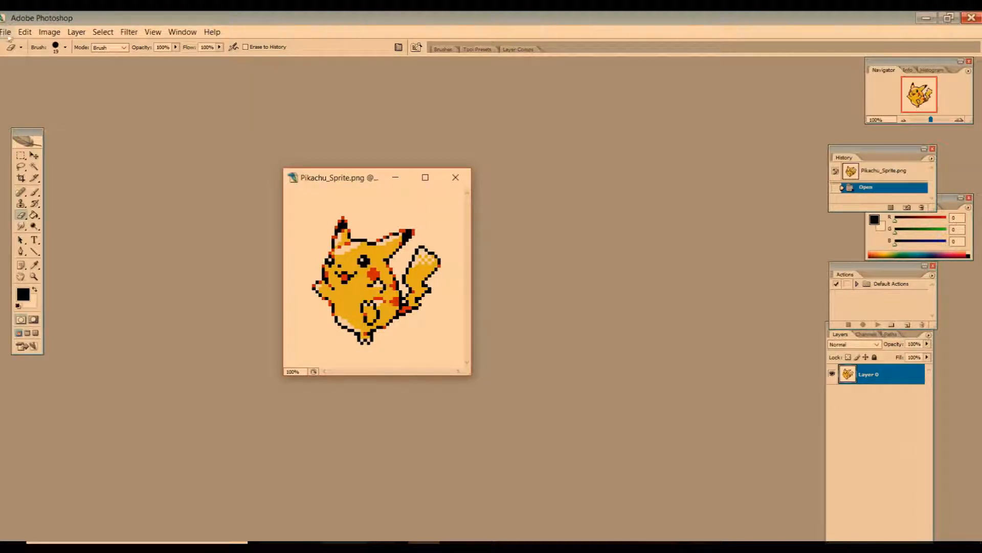
# Resize the Pikachu sprite to 7.917 inches wide and high using Nearest Neighbor resampling
pyautogui.click(49, 32)
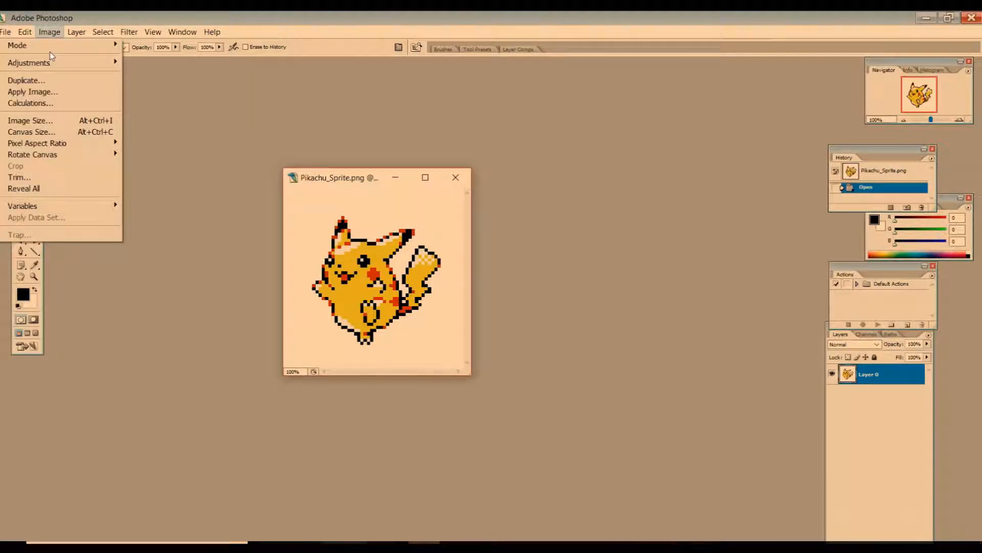
pyautogui.click(55, 122)
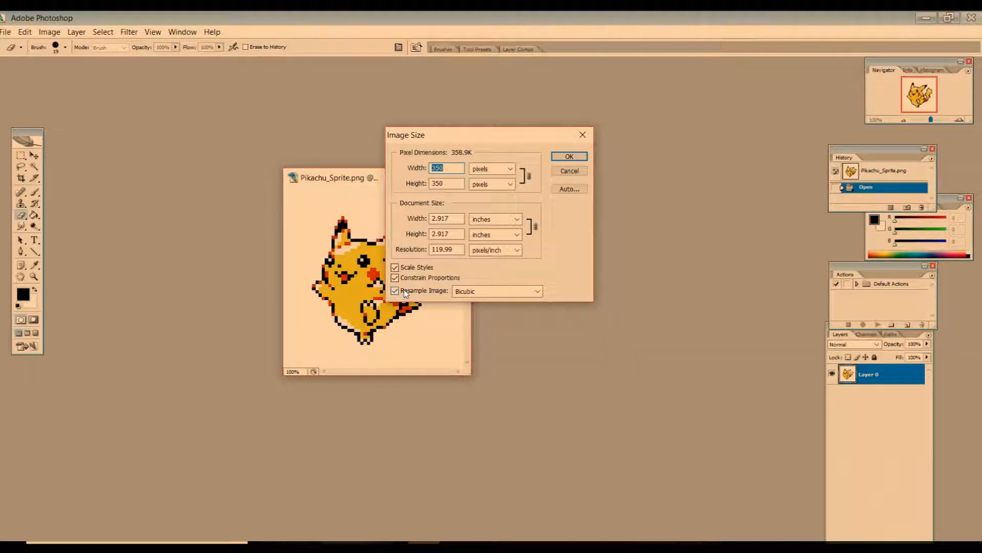
pyautogui.click(481, 293)
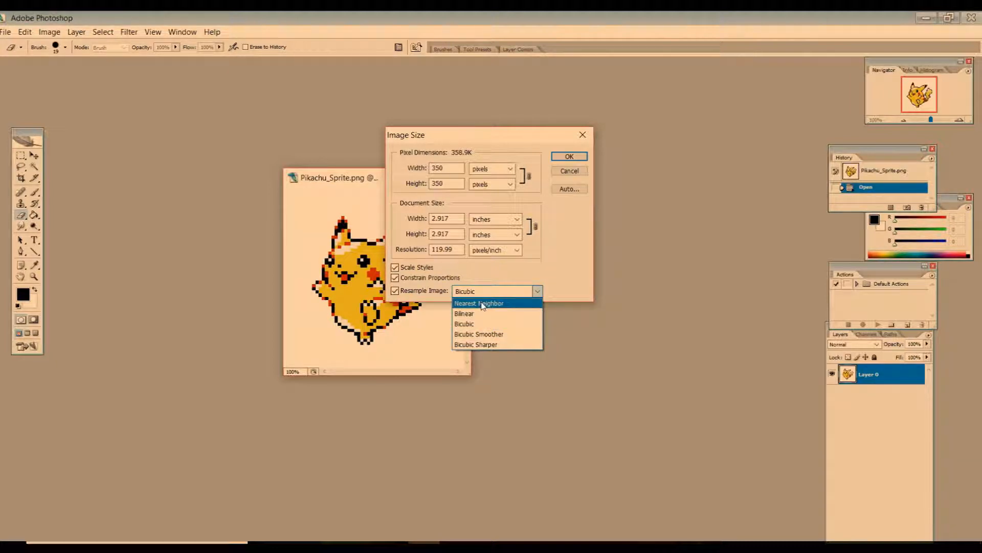
pyautogui.click(481, 303)
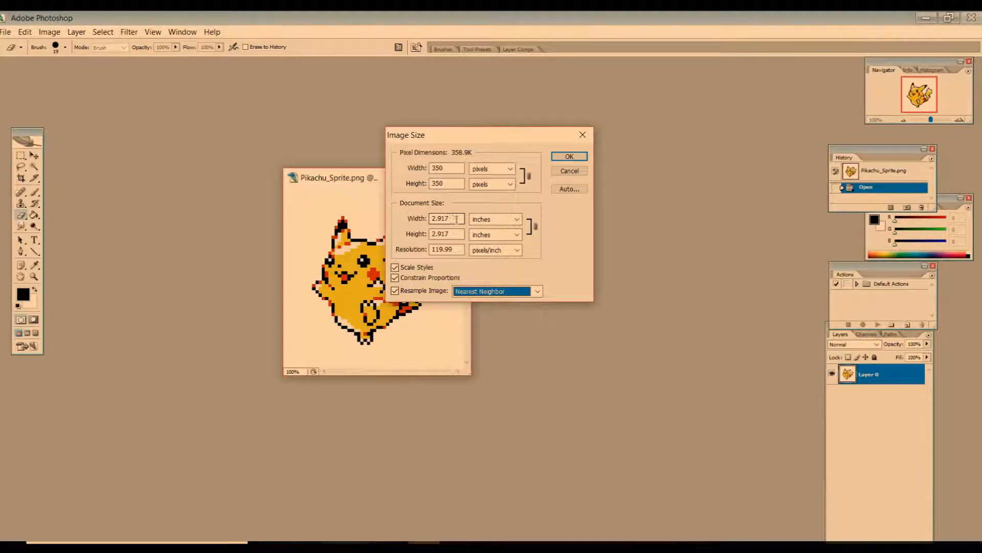
pyautogui.moveTo(457, 219); pyautogui.dragTo(417, 229)
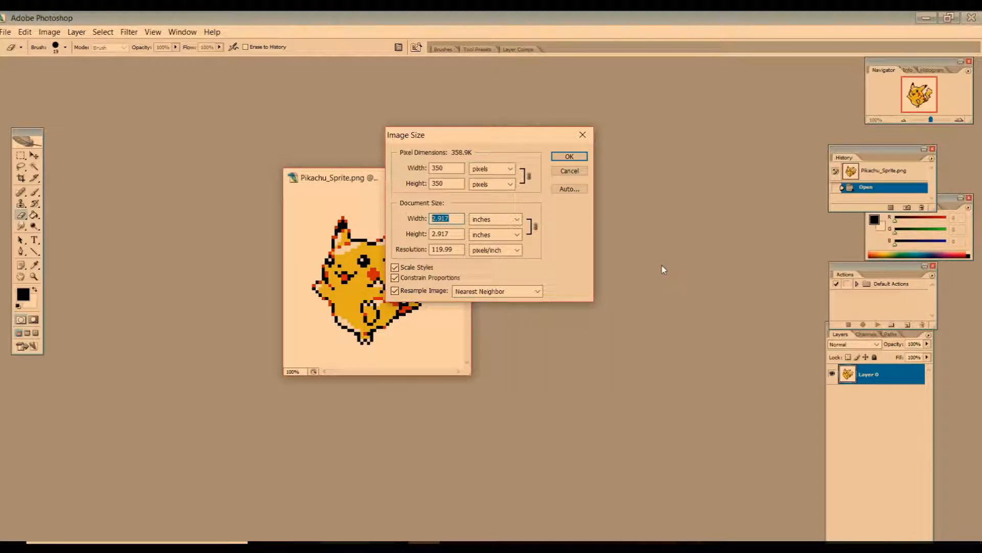
pyautogui.click(434, 218)
pyautogui.moveTo(437, 234); pyautogui.dragTo(430, 235)
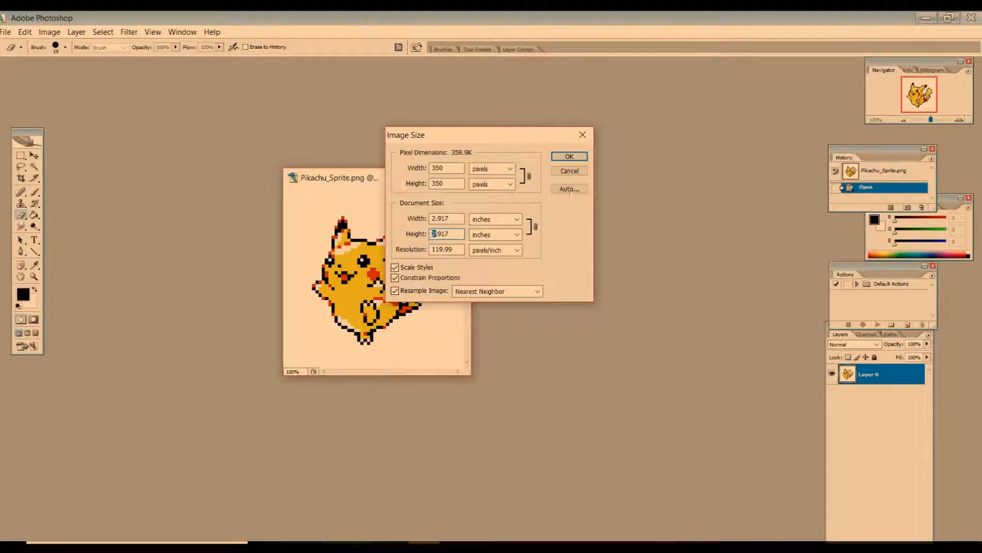
pyautogui.write('7')
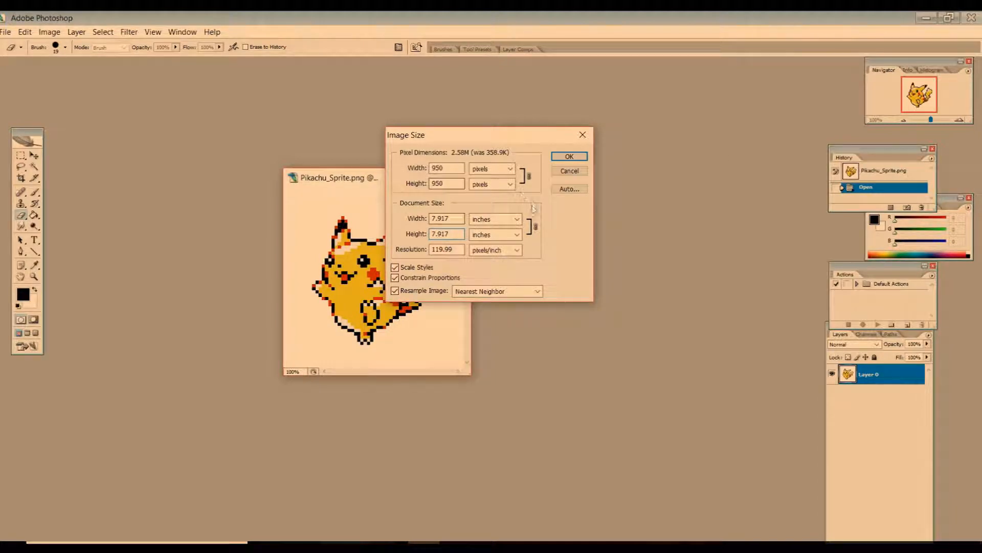
pyautogui.click(569, 157)
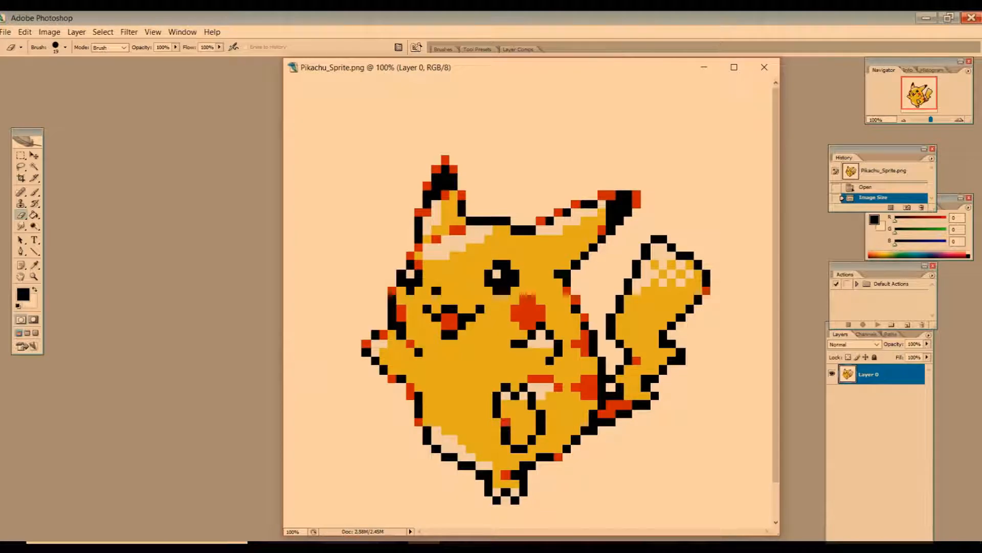
# Reposition the enlarged image window and the toolbox so that they sit side by side without overlapping
pyautogui.moveTo(629, 69); pyautogui.dragTo(518, 39)
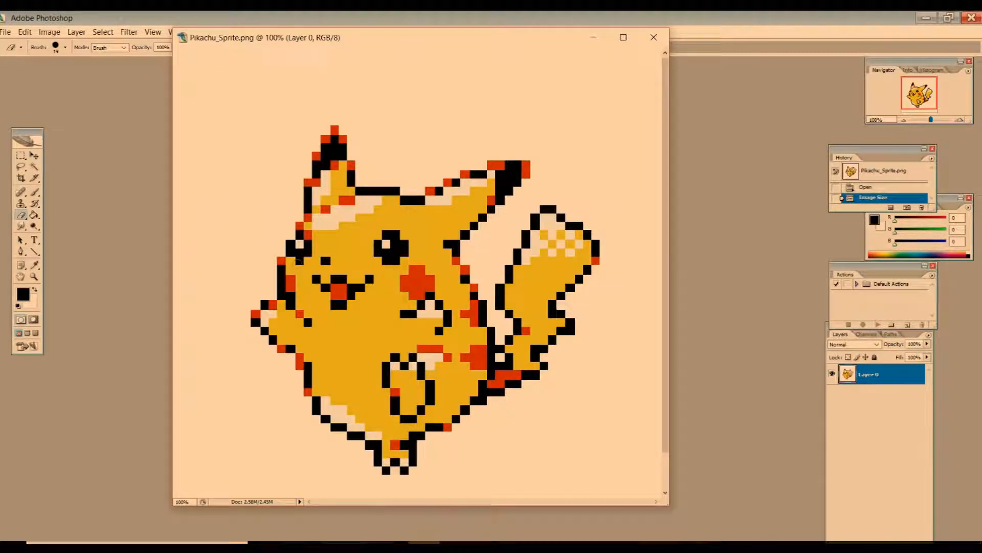
pyautogui.click(392, 365)
pyautogui.moveTo(288, 41); pyautogui.dragTo(262, 66)
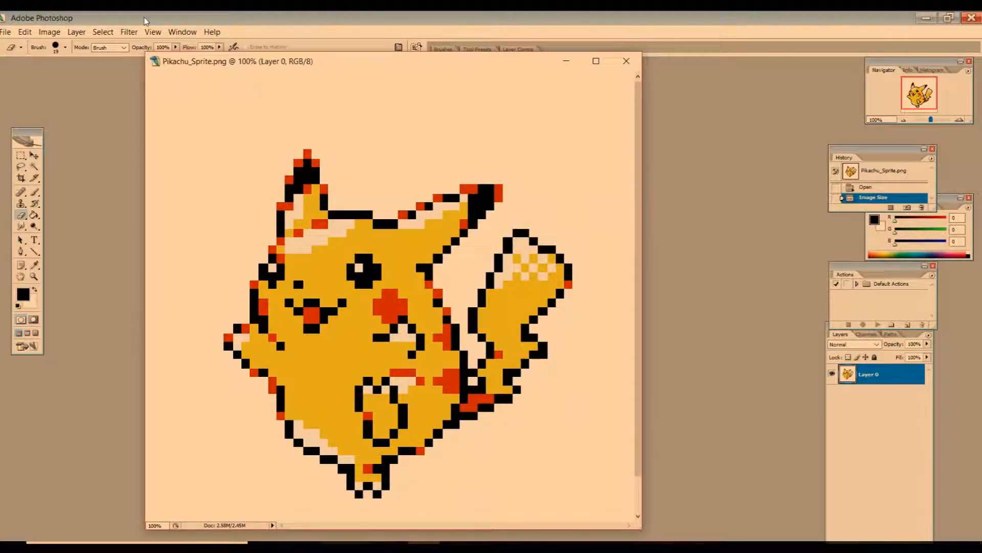
pyautogui.moveTo(240, 63); pyautogui.dragTo(186, 69)
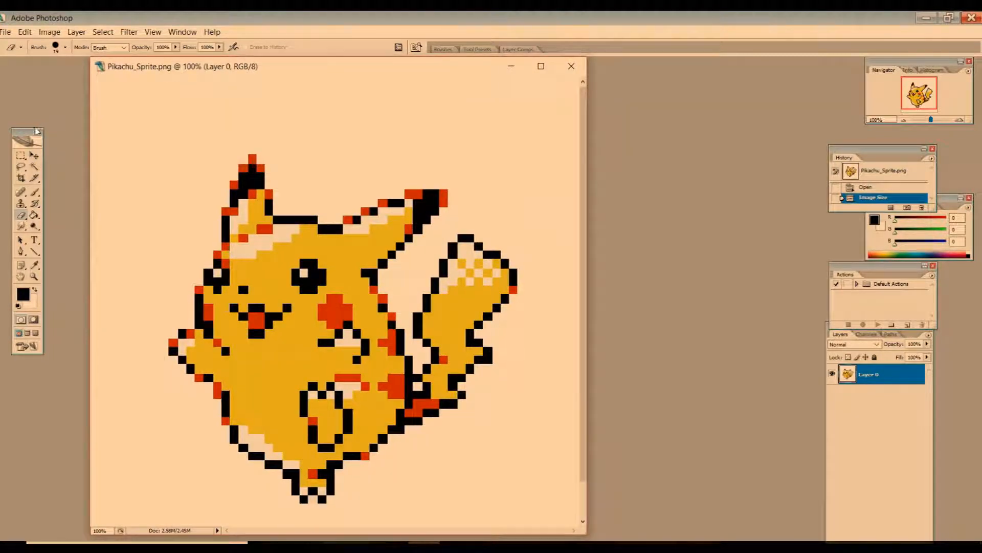
pyautogui.moveTo(29, 134); pyautogui.dragTo(39, 101)
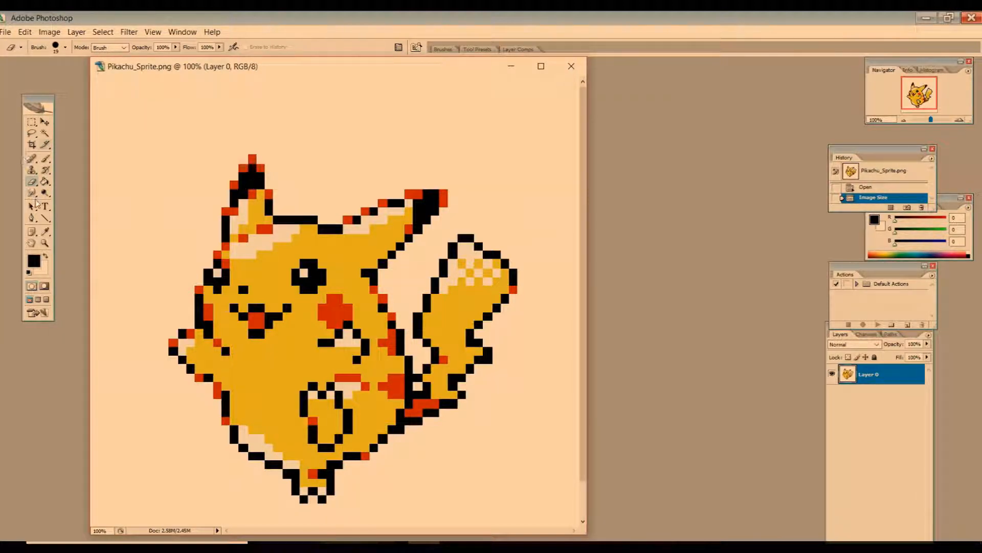
# Choose the Paint Bucket tool and save the resized sprite
pyautogui.click(46, 182)
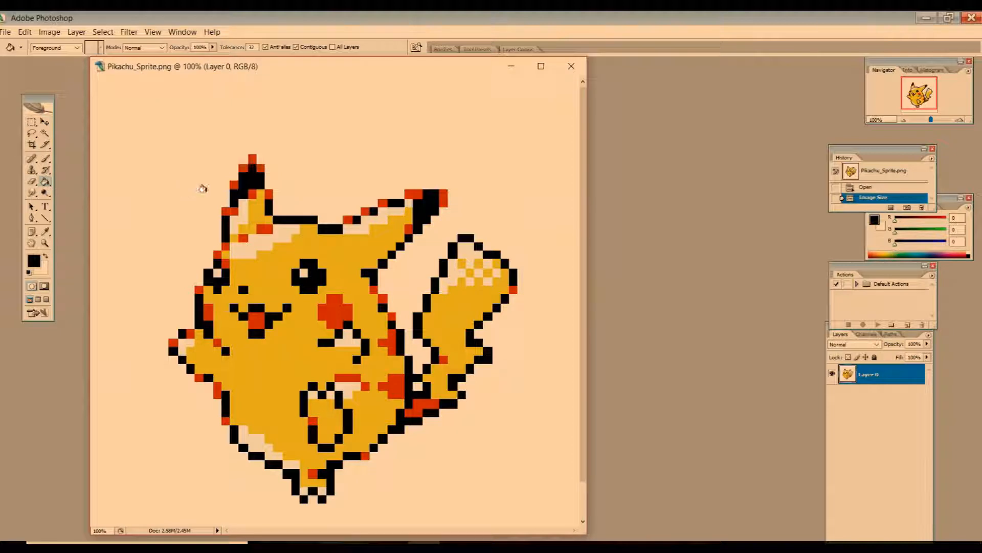
pyautogui.click(6, 32)
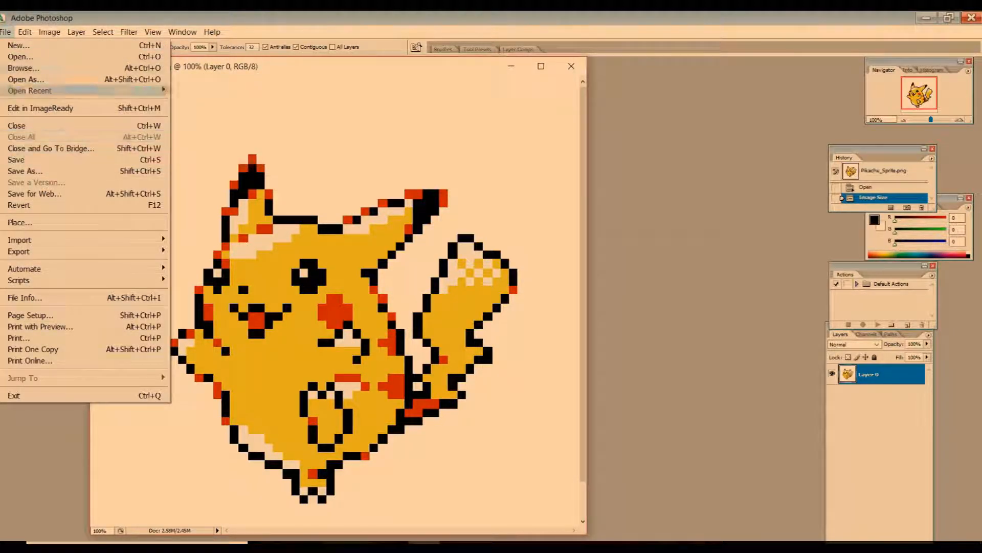
pyautogui.click(35, 15)
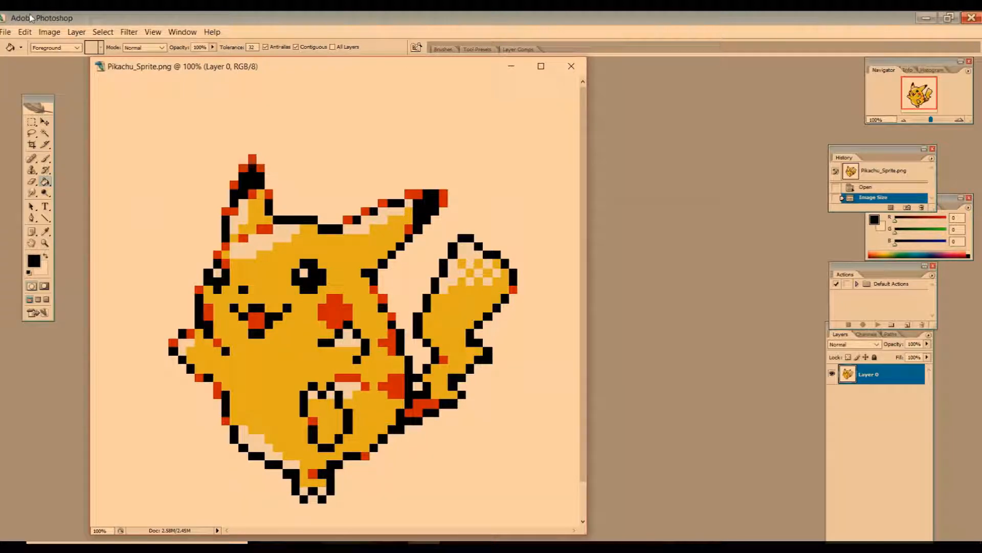
pyautogui.click(6, 33)
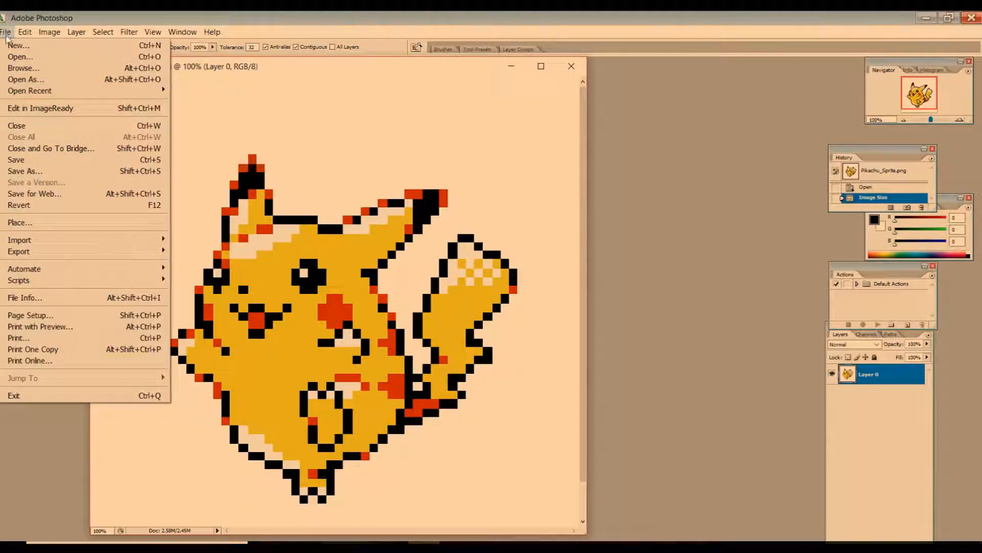
pyautogui.click(16, 159)
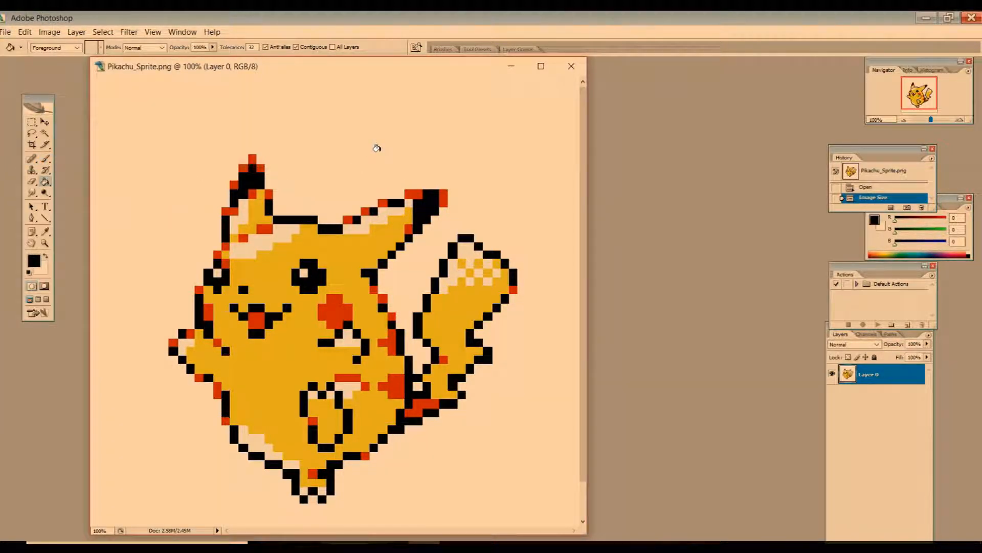
# Fill the sprite's left-hand ear with black, including its red edge pixels, highlight and yellow inner area
pyautogui.moveTo(183, 67); pyautogui.dragTo(224, 69)
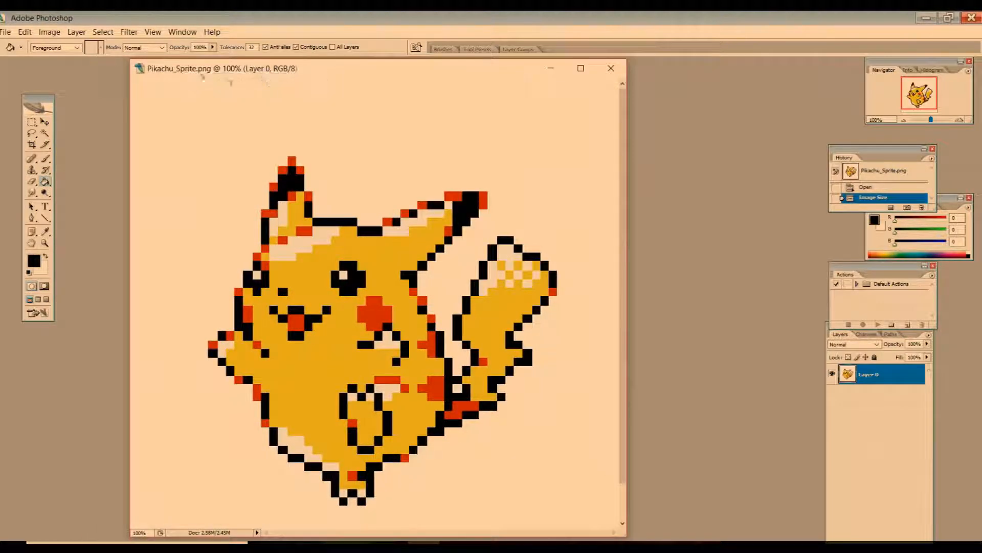
pyautogui.moveTo(399, 65); pyautogui.dragTo(406, 44)
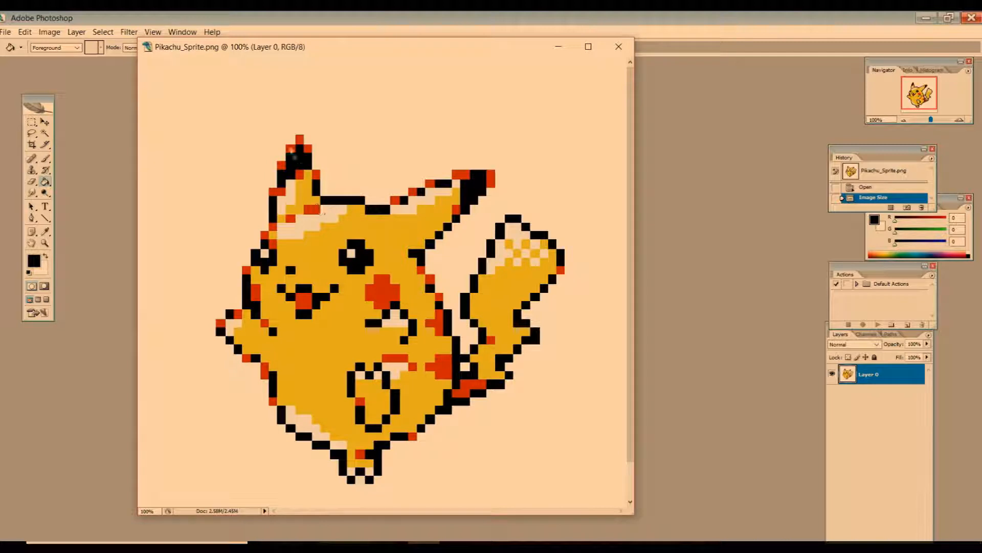
pyautogui.click(297, 139)
pyautogui.click(292, 149)
pyautogui.click(307, 148)
pyautogui.click(279, 164)
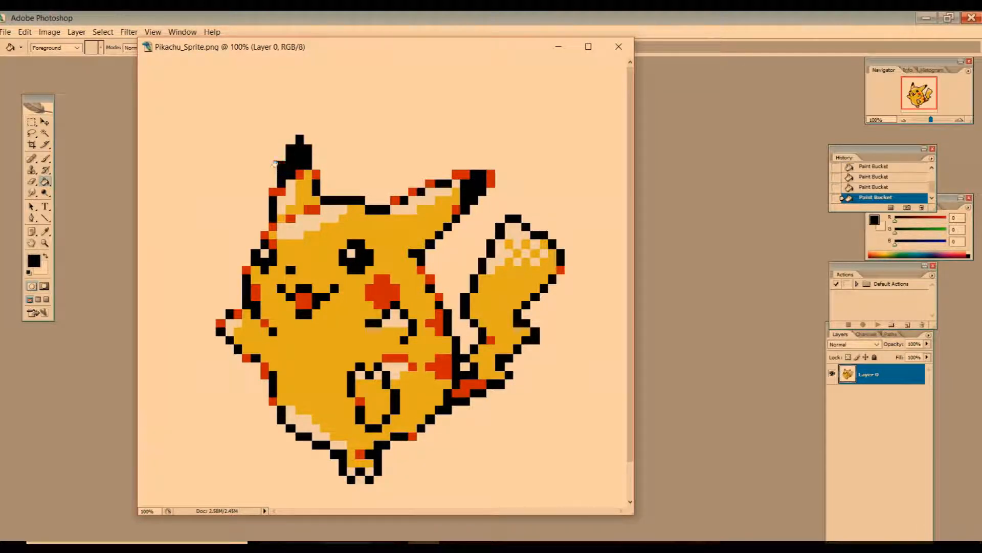
pyautogui.click(280, 190)
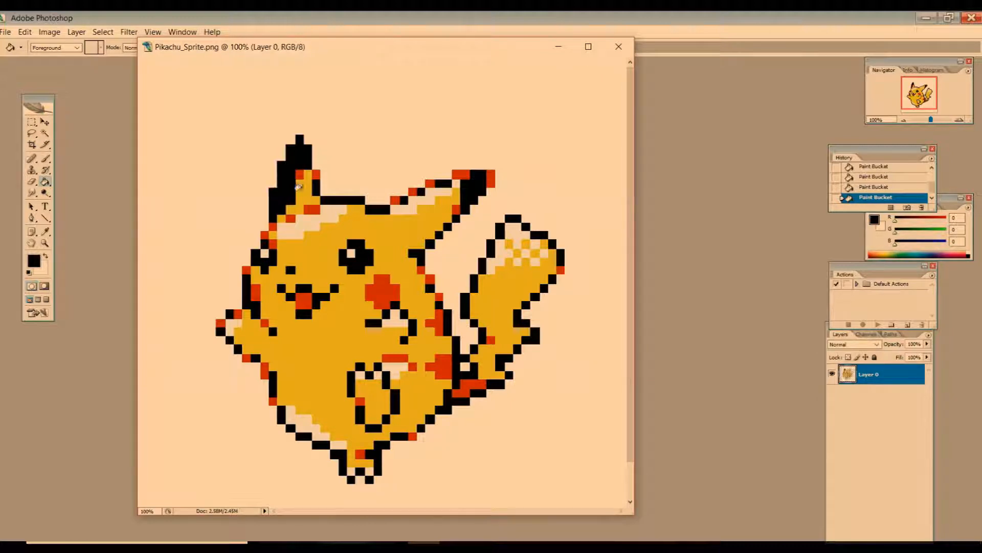
pyautogui.click(303, 189)
pyautogui.click(301, 174)
pyautogui.click(314, 172)
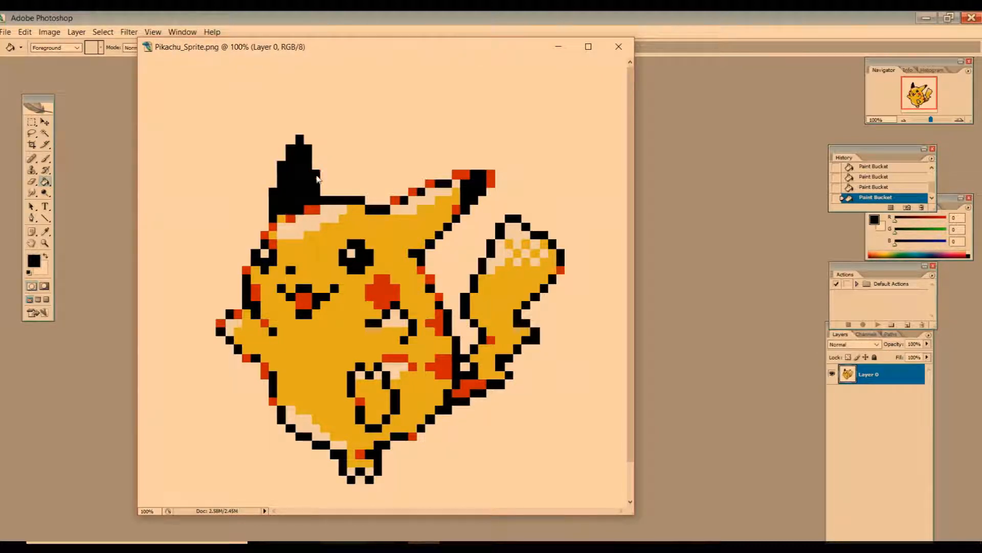
# Fill the red pixels below the ear, the forehead highlight, the yellow body and both eye highlights with black
pyautogui.click(309, 208)
pyautogui.click(287, 215)
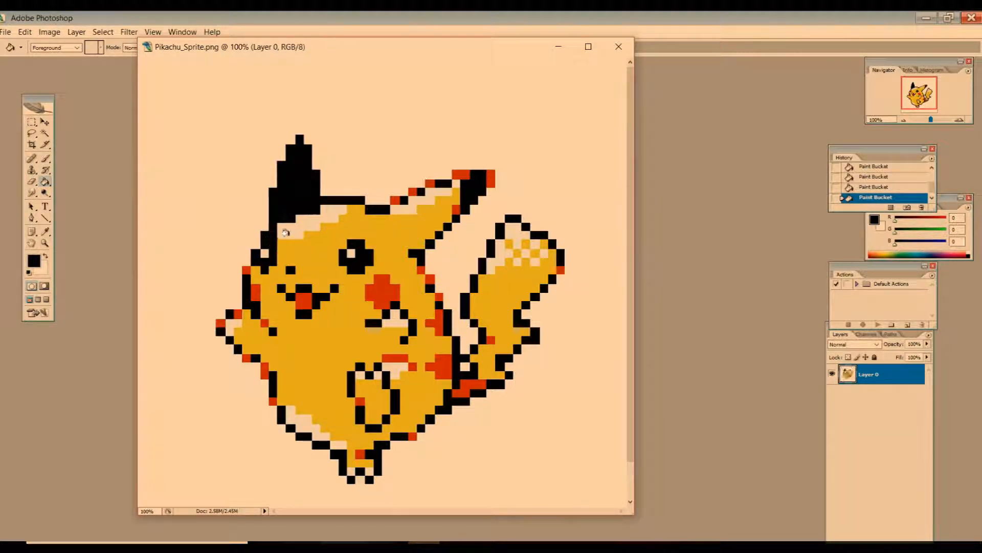
pyautogui.click(285, 232)
pyautogui.click(296, 249)
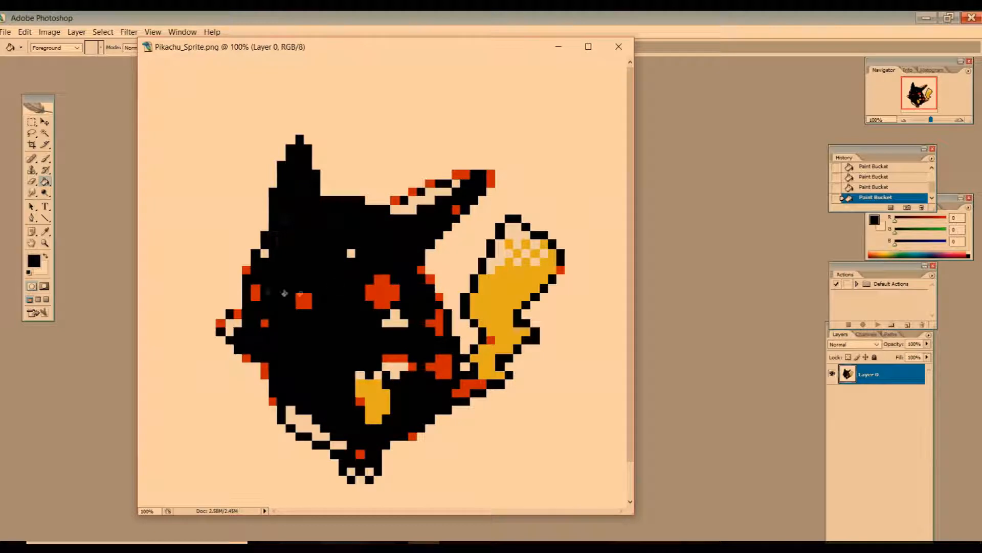
pyautogui.click(265, 253)
pyautogui.click(352, 253)
# Fill the pale highlights and all red edge pixels of the sprite's right-hand ear with black
pyautogui.click(404, 207)
pyautogui.click(394, 200)
pyautogui.click(412, 191)
pyautogui.click(431, 183)
pyautogui.click(456, 183)
pyautogui.click(457, 174)
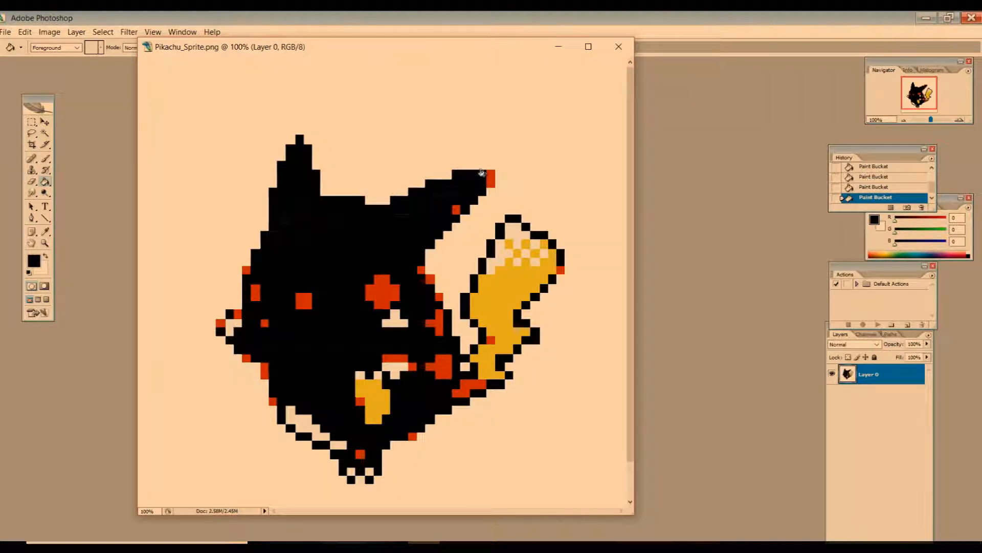
pyautogui.click(490, 179)
pyautogui.click(455, 208)
# Fill both red cheeks, the mouth, the red pixels along the face and the left-hand arm with black
pyautogui.click(380, 287)
pyautogui.click(302, 299)
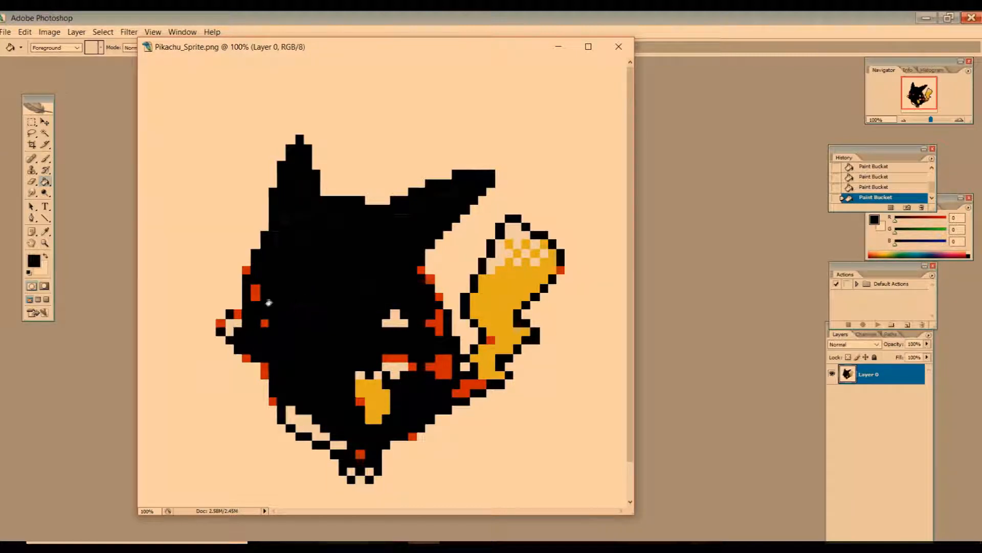
pyautogui.click(254, 291)
pyautogui.click(244, 267)
pyautogui.click(263, 322)
pyautogui.click(236, 313)
pyautogui.click(220, 323)
pyautogui.click(234, 326)
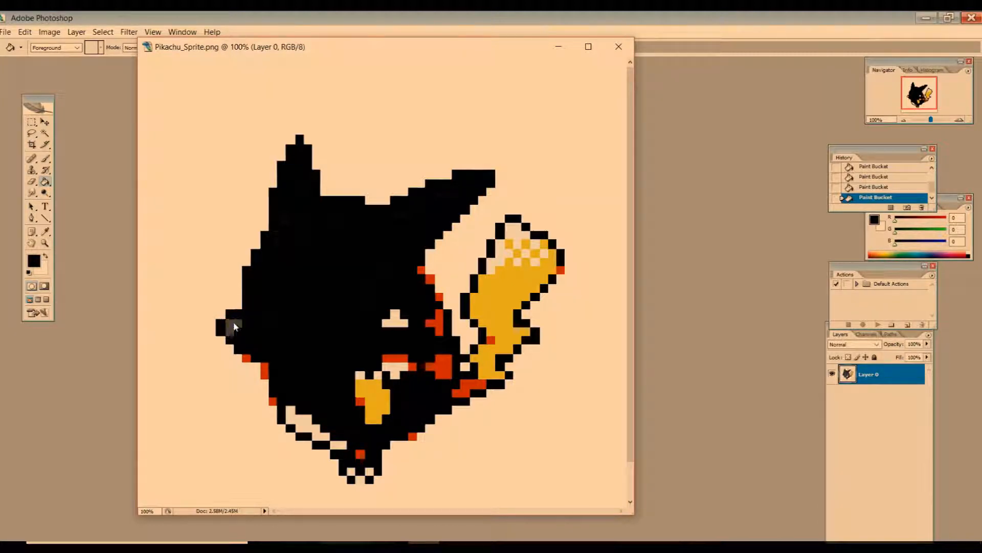
# Fill the red outline pixels below the left-hand arm and the pale highlights along the lower belly with black
pyautogui.click(246, 358)
pyautogui.click(261, 364)
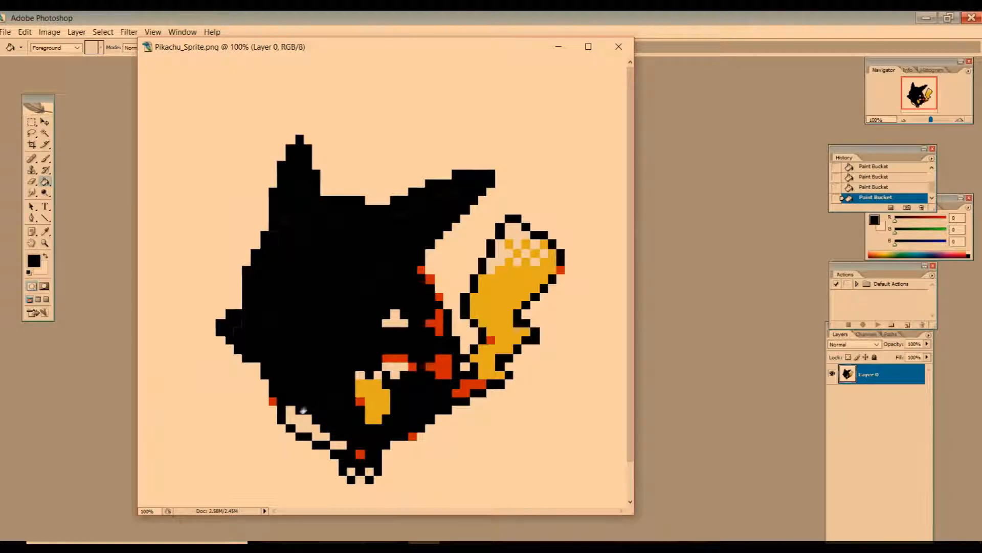
pyautogui.click(273, 401)
pyautogui.click(288, 411)
pyautogui.click(336, 442)
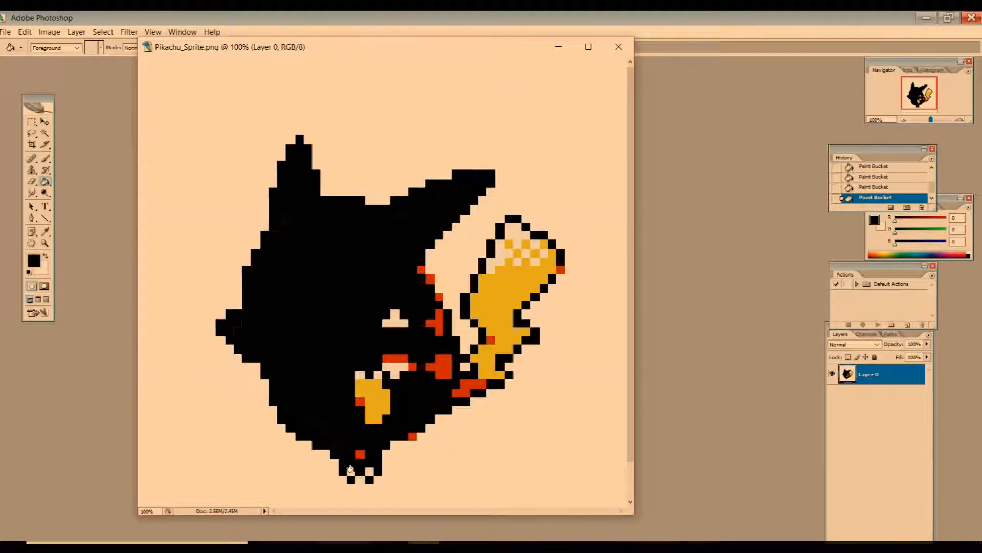
# Fill the lower foot's toes and red pixel, plus the raised foot's yellow sole and red pixel, with black
pyautogui.click(351, 470)
pyautogui.click(369, 470)
pyautogui.click(359, 454)
pyautogui.click(378, 400)
pyautogui.click(361, 401)
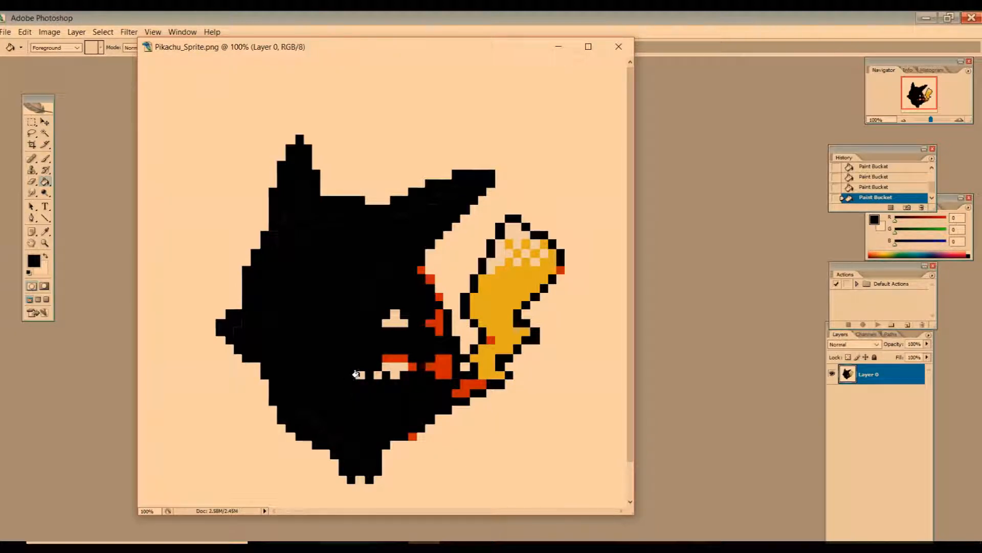
# Fill the raised foot's toes, the pale and red patches beside it, and the red areas by the tail base with black
pyautogui.click(359, 374)
pyautogui.click(378, 374)
pyautogui.click(393, 368)
pyautogui.click(394, 358)
pyautogui.click(413, 366)
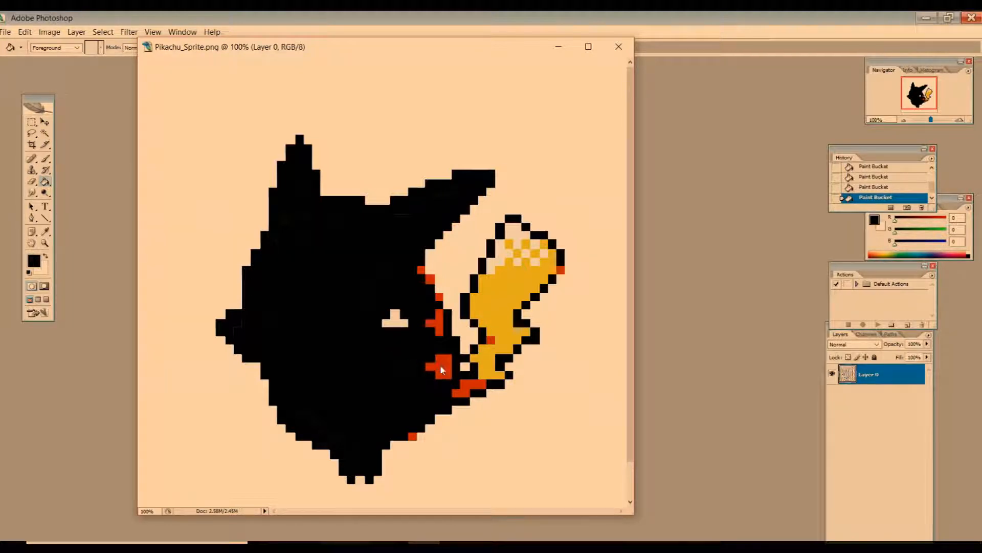
pyautogui.click(441, 367)
pyautogui.click(463, 385)
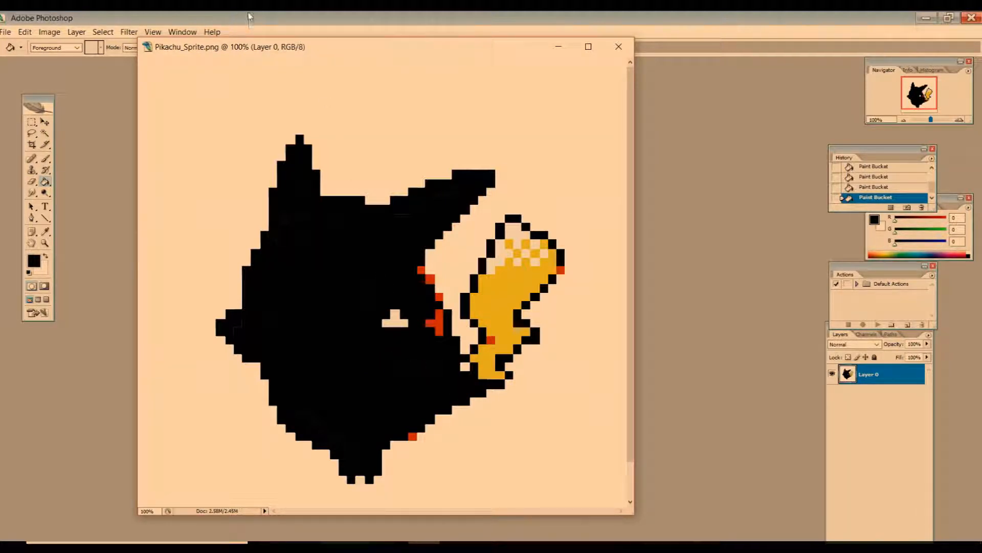
# Turn off the Paint Bucket's Contiguous option and fill the pale highlight on the right-hand arm with black
pyautogui.moveTo(264, 47); pyautogui.dragTo(293, 74)
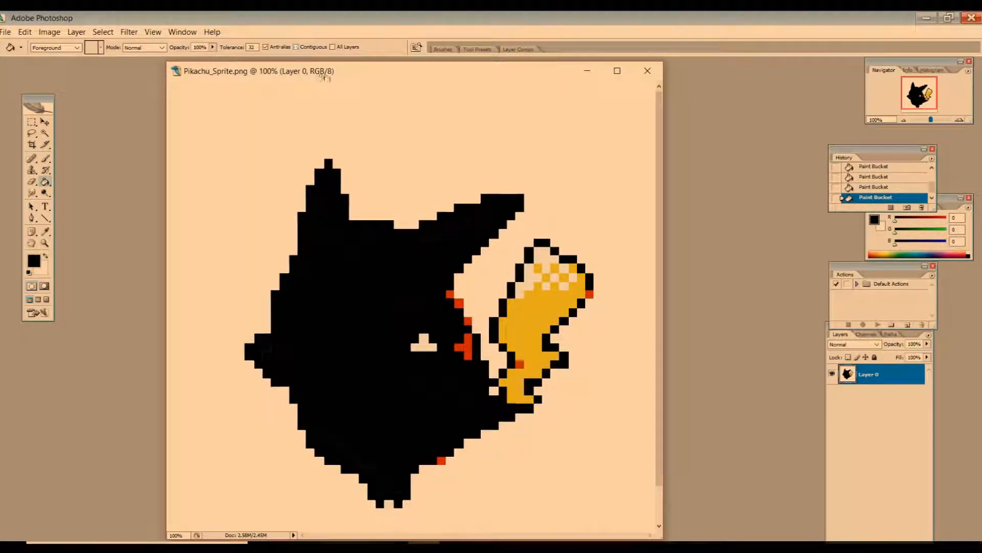
pyautogui.moveTo(377, 77); pyautogui.dragTo(360, 32)
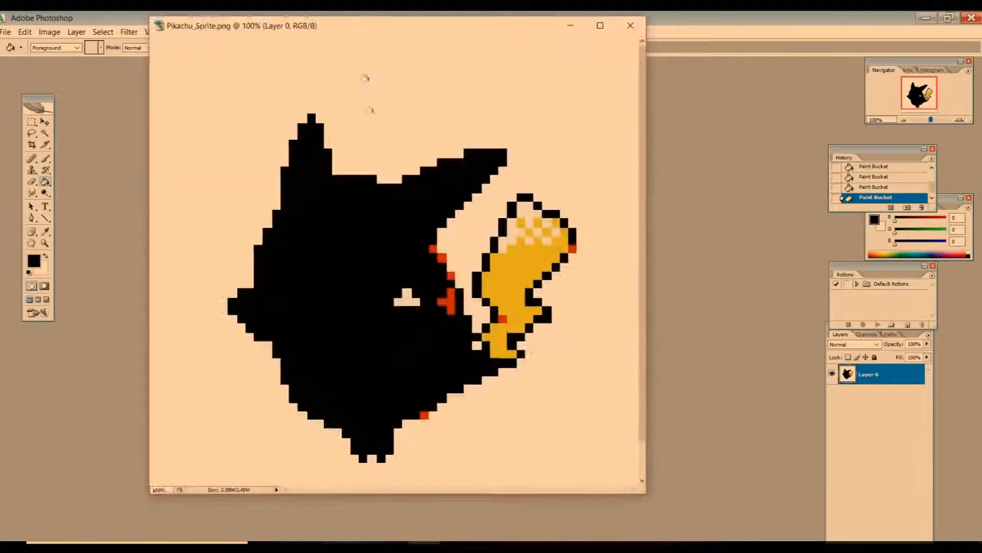
pyautogui.click(407, 297)
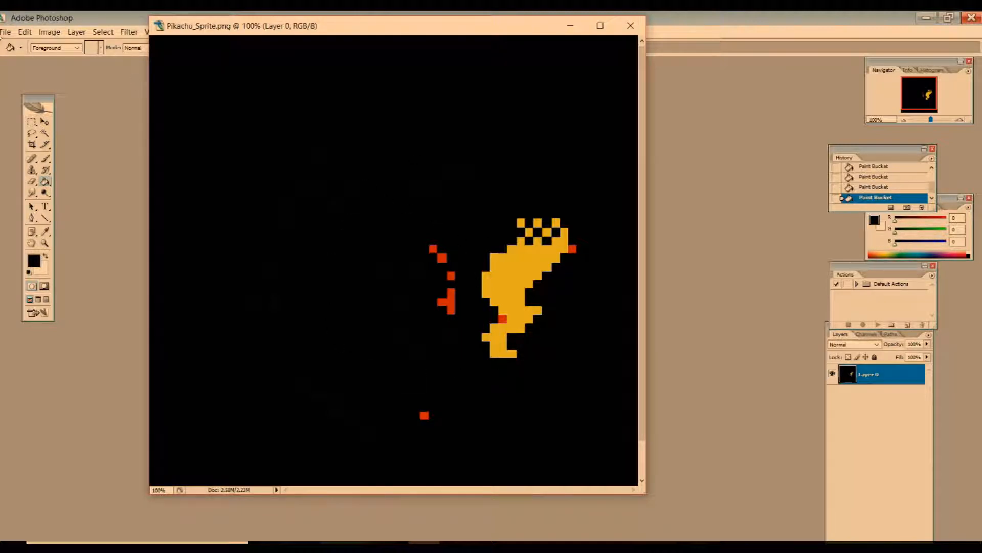
# Undo the last fill, and fill all the red areas and the yellow tail with black
pyautogui.click(4, 34)
pyautogui.moveTo(29, 33)
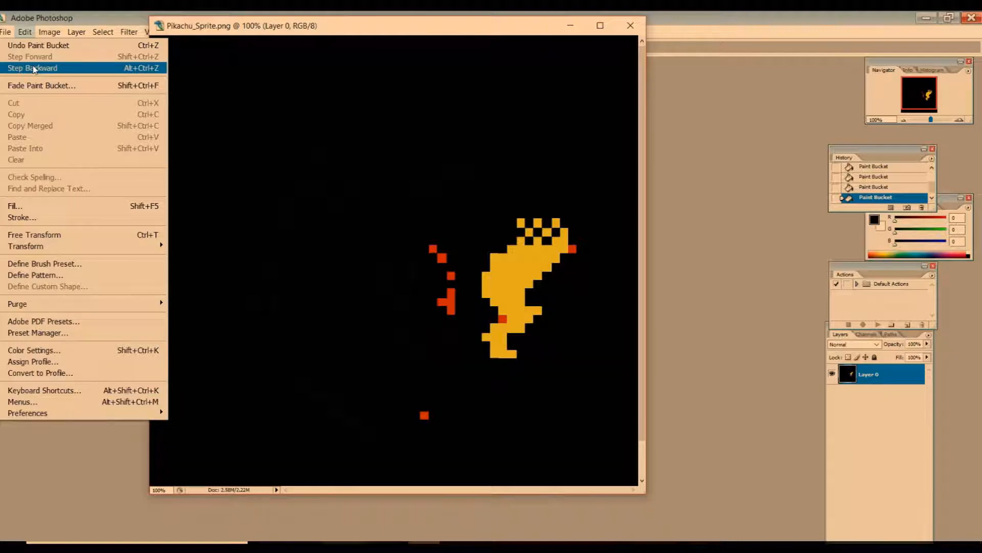
pyautogui.click(34, 45)
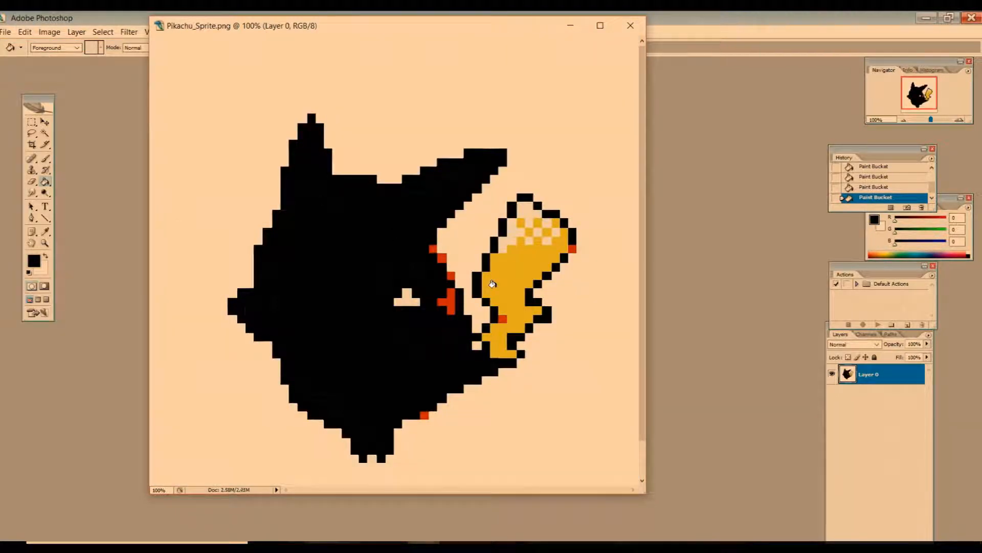
pyautogui.click(447, 302)
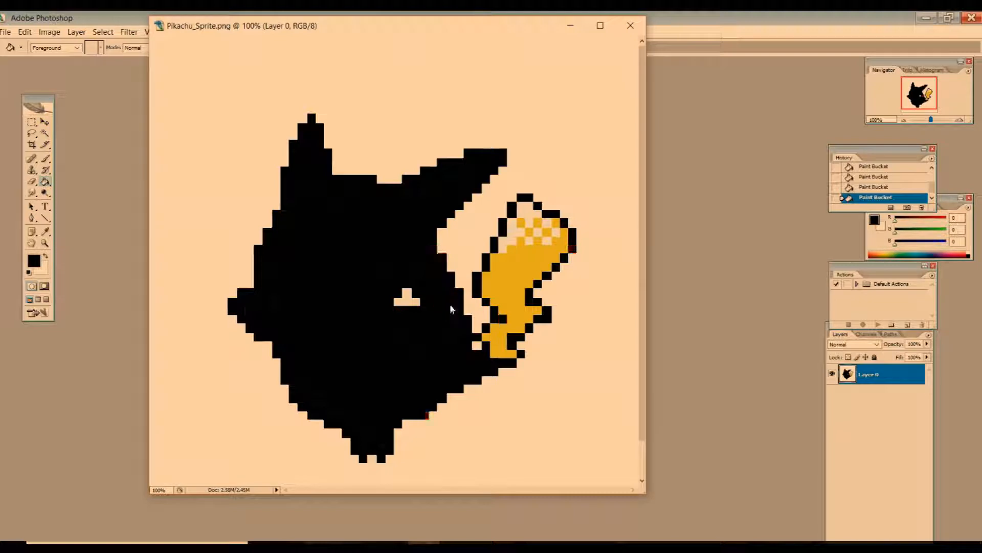
pyautogui.click(502, 288)
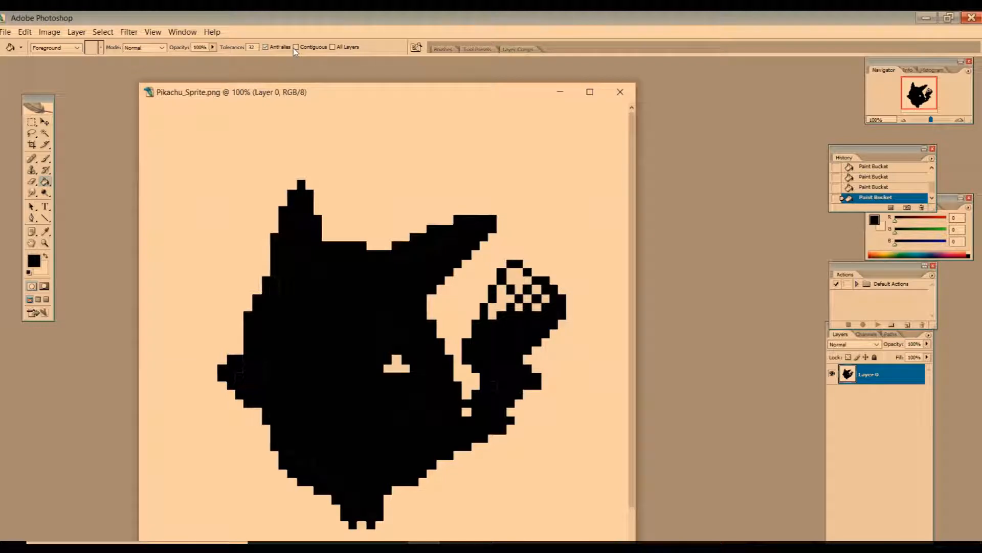
# Turn Contiguous back on and fill the arm highlight, the small gap at the tail base and the tail tip's pale pixels with black
pyautogui.click(397, 364)
pyautogui.click(464, 410)
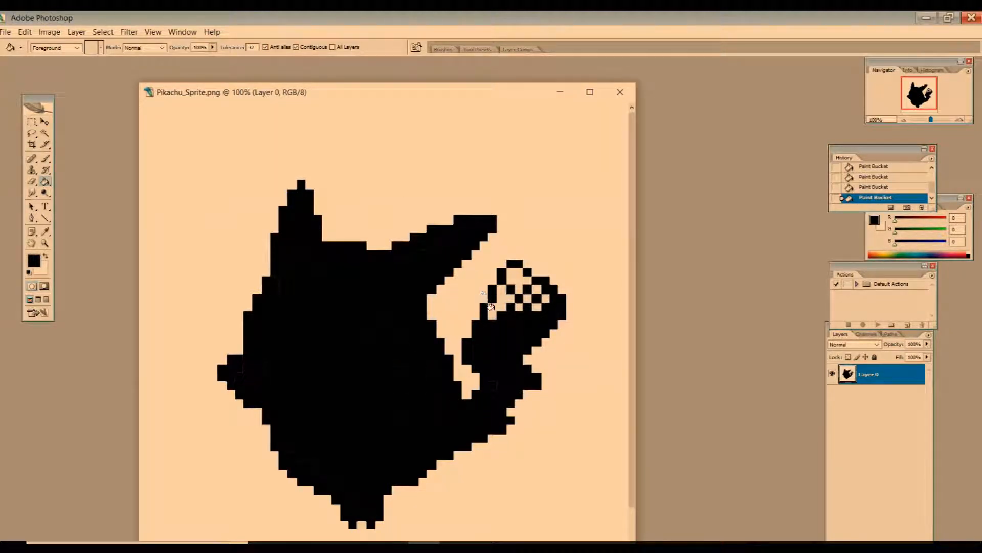
pyautogui.click(490, 307)
pyautogui.click(518, 307)
pyautogui.click(527, 299)
pyautogui.click(536, 306)
pyautogui.click(544, 299)
pyautogui.click(535, 290)
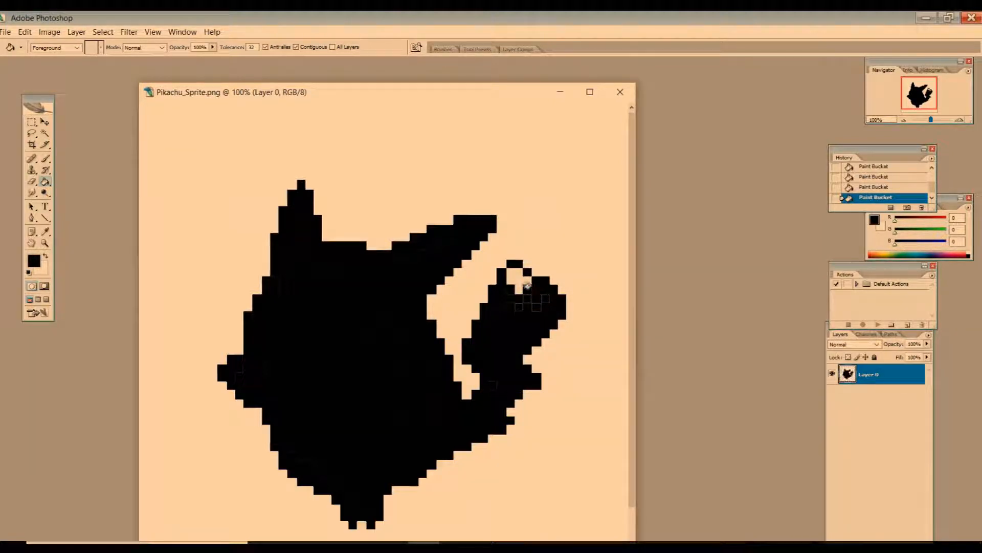
pyautogui.click(518, 288)
pyautogui.scroll(-1, 327, 358)
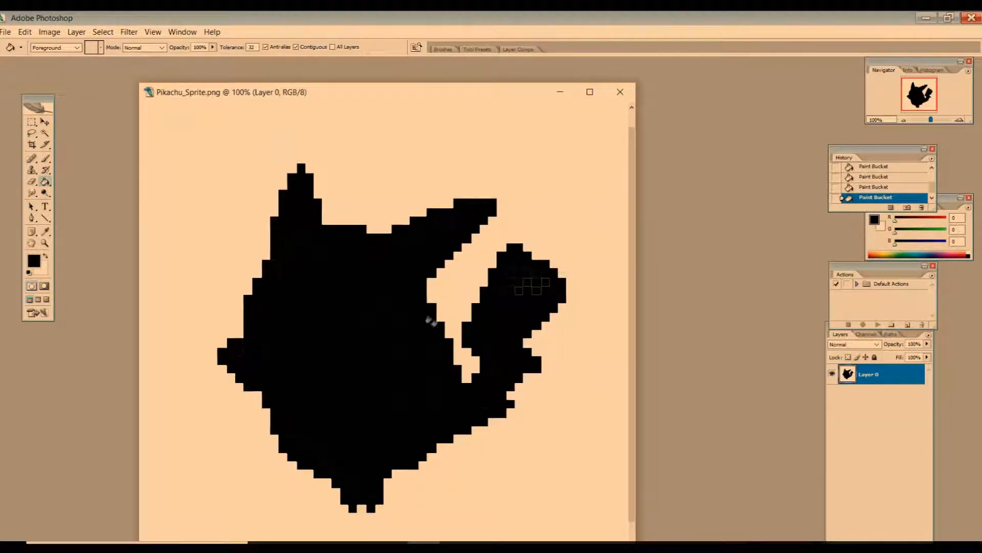
pyautogui.scroll(-1, 410, 271)
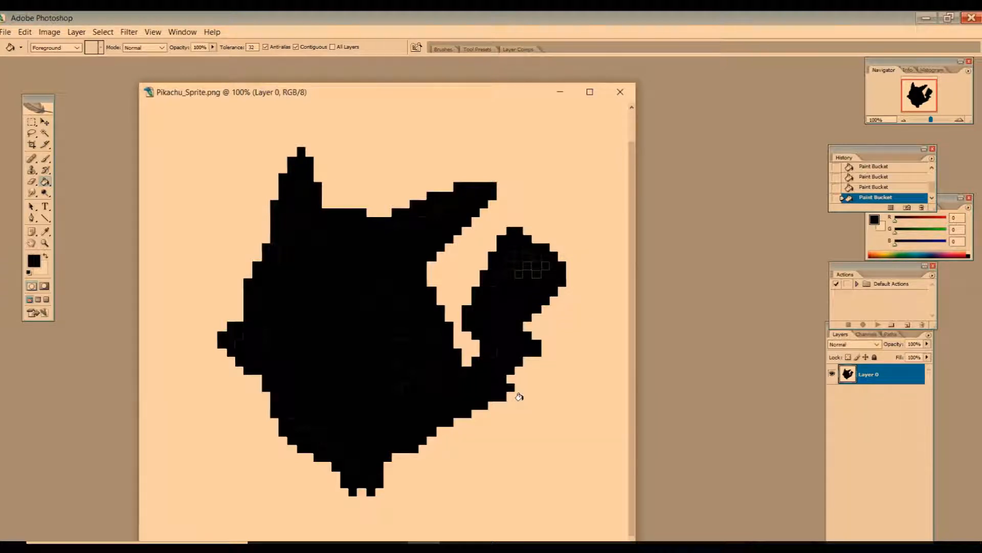
# Save the silhouette as a PNG copy named "Pikachu 1.png" in the Pokepixels folder, with no interlacing
pyautogui.click(5, 33)
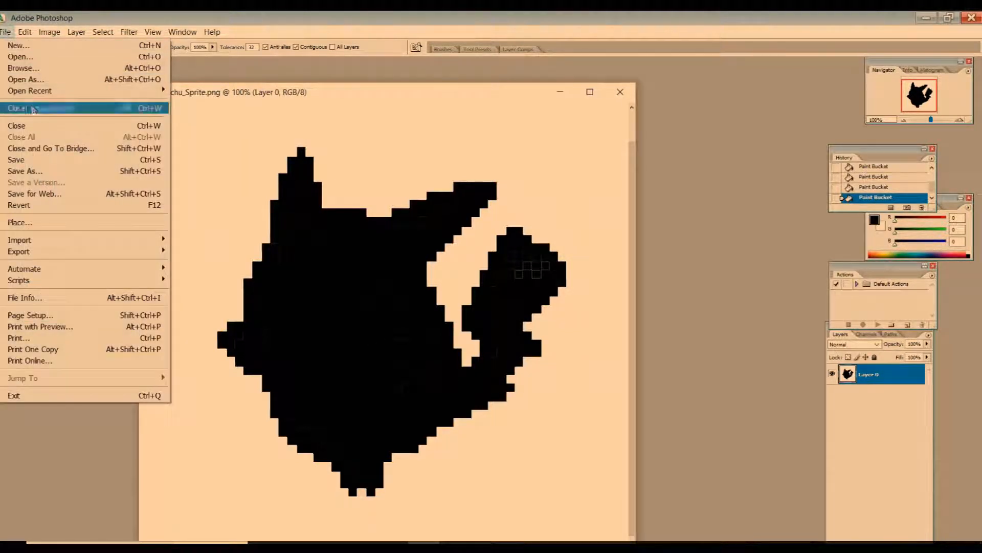
pyautogui.click(35, 175)
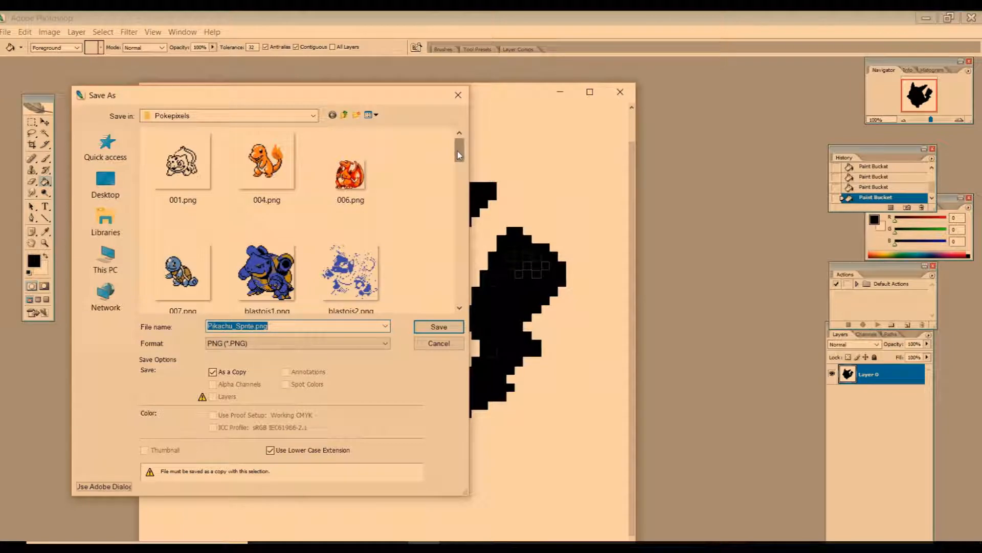
pyautogui.moveTo(459, 154)
pyautogui.mouseDown()
pyautogui.moveTo(470, 177)
pyautogui.moveTo(470, 165)
pyautogui.mouseUp()
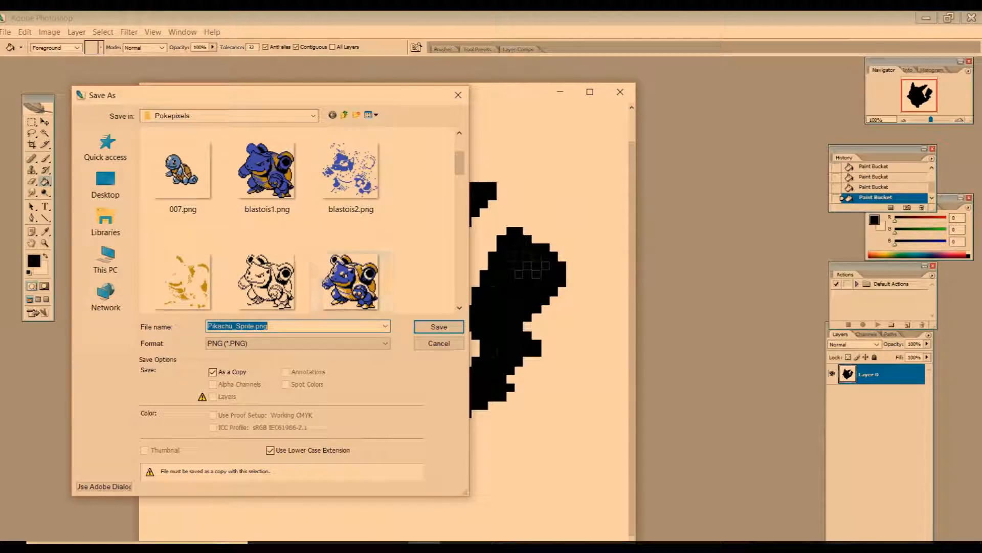
pyautogui.moveTo(462, 167); pyautogui.dragTo(482, 251)
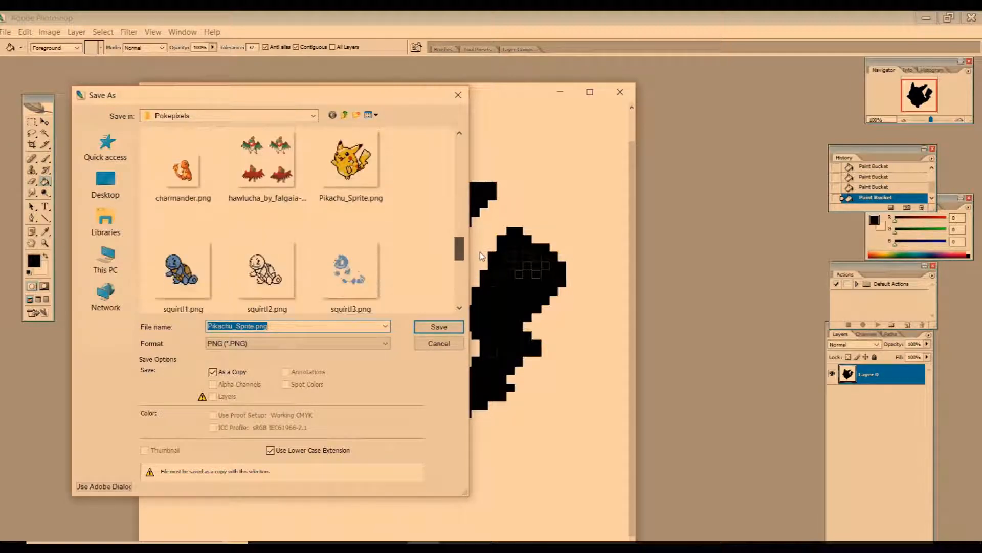
pyautogui.click(260, 326)
pyautogui.moveTo(253, 326); pyautogui.dragTo(233, 330)
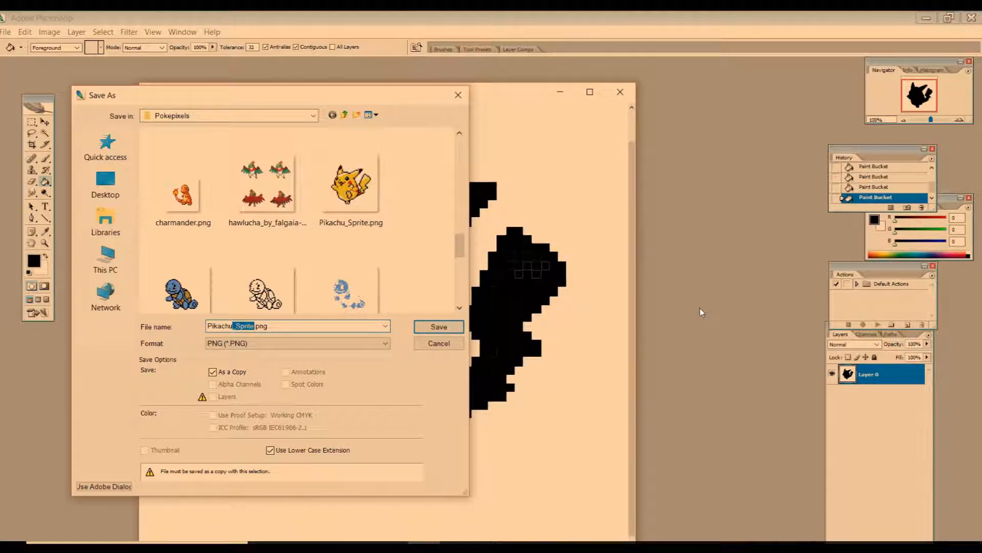
pyautogui.press('BackSpace')
pyautogui.write('1')
pyautogui.click(443, 330)
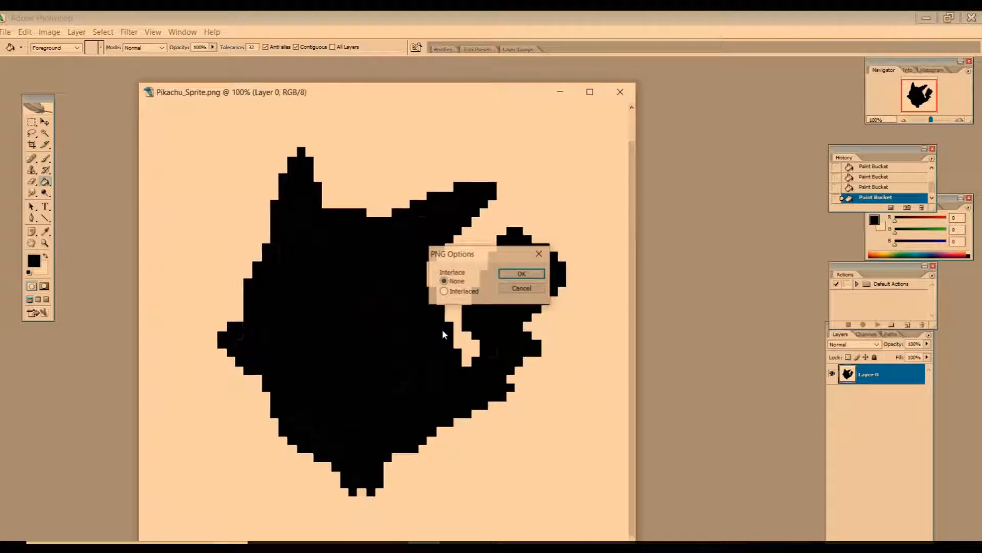
pyautogui.click(522, 274)
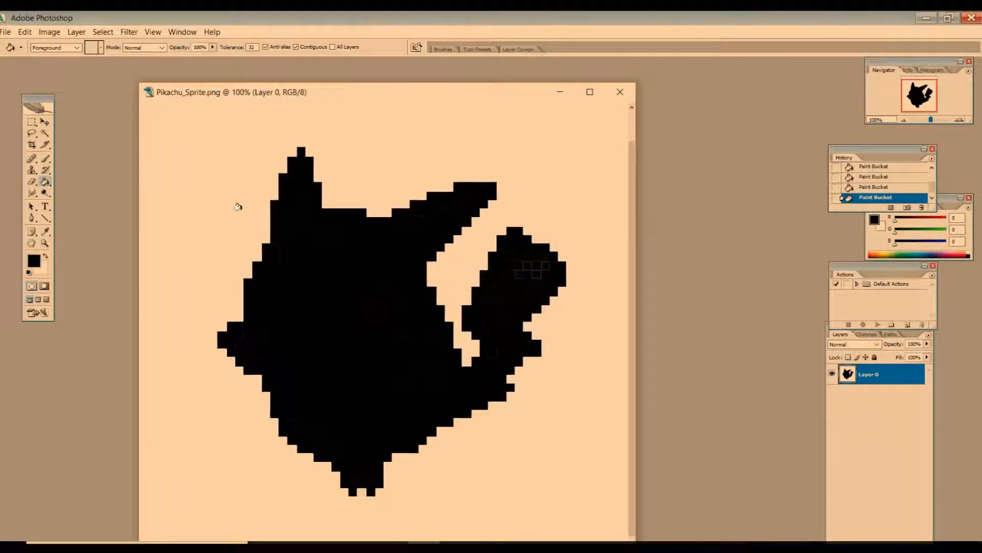
# Close the Pikachu_Sprite.png image without saving its changes
pyautogui.click(5, 31)
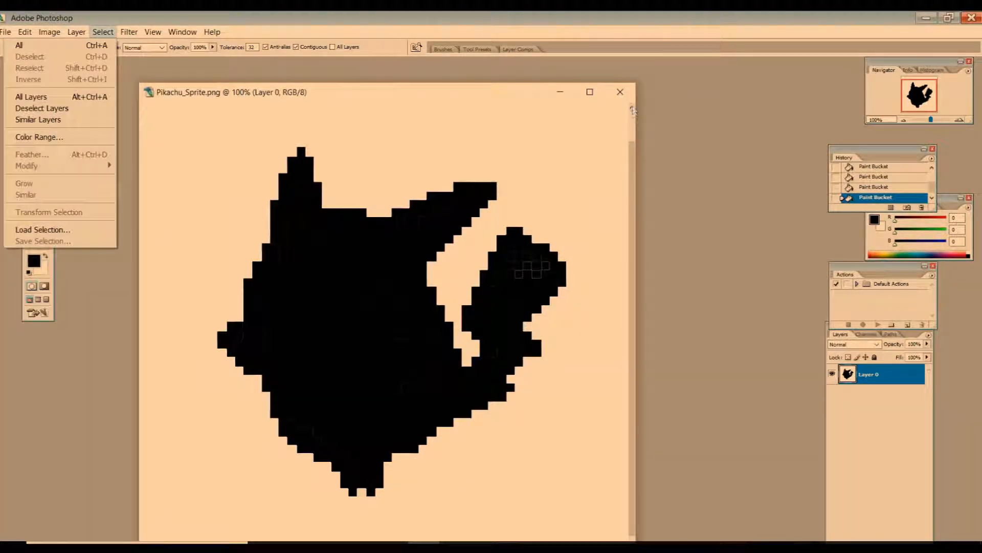
pyautogui.click(626, 96)
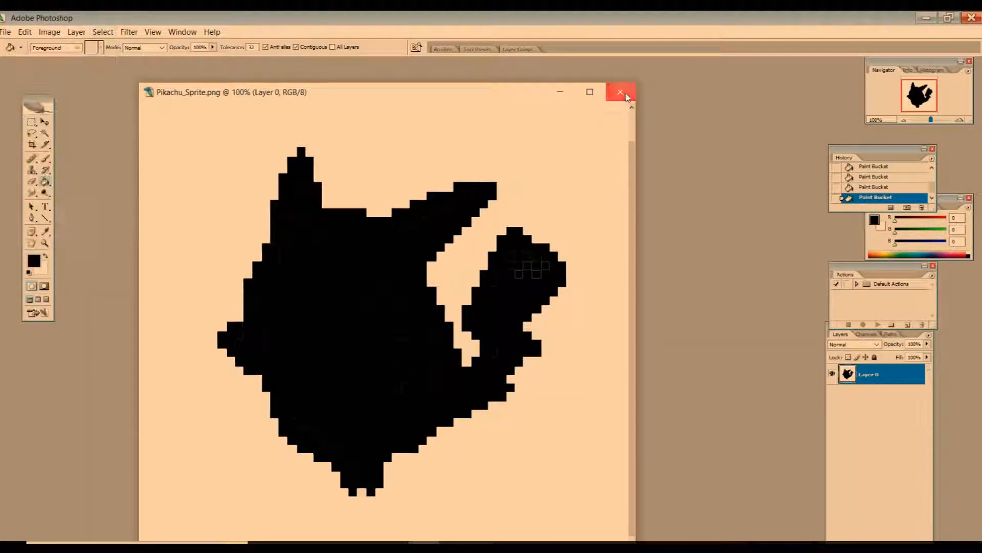
pyautogui.click(625, 96)
pyautogui.click(491, 219)
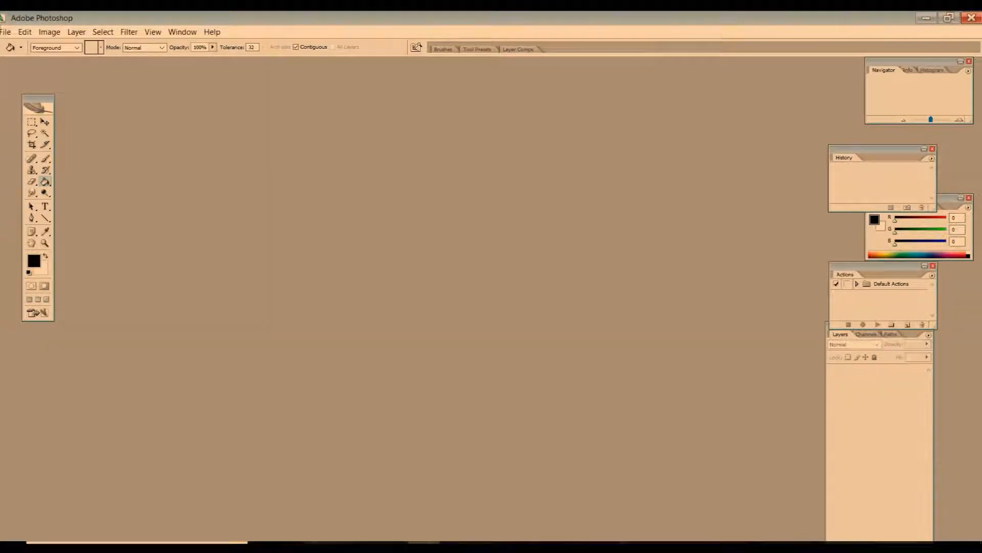
# Reopen the original Pikachu_Sprite.png from the Pokepixels folder and move its window toward the middle of the workspace
pyautogui.click(5, 31)
pyautogui.click(21, 60)
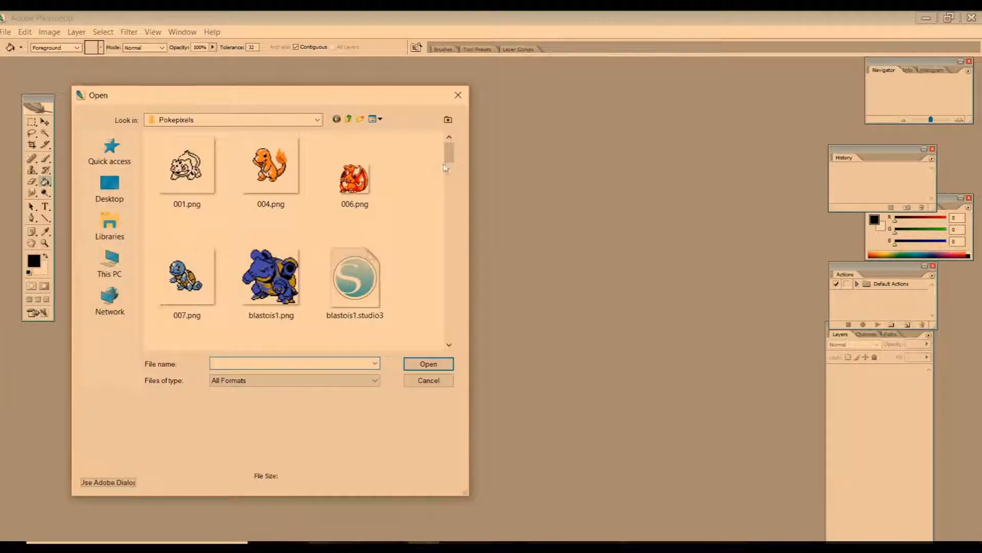
pyautogui.moveTo(455, 155); pyautogui.dragTo(462, 275)
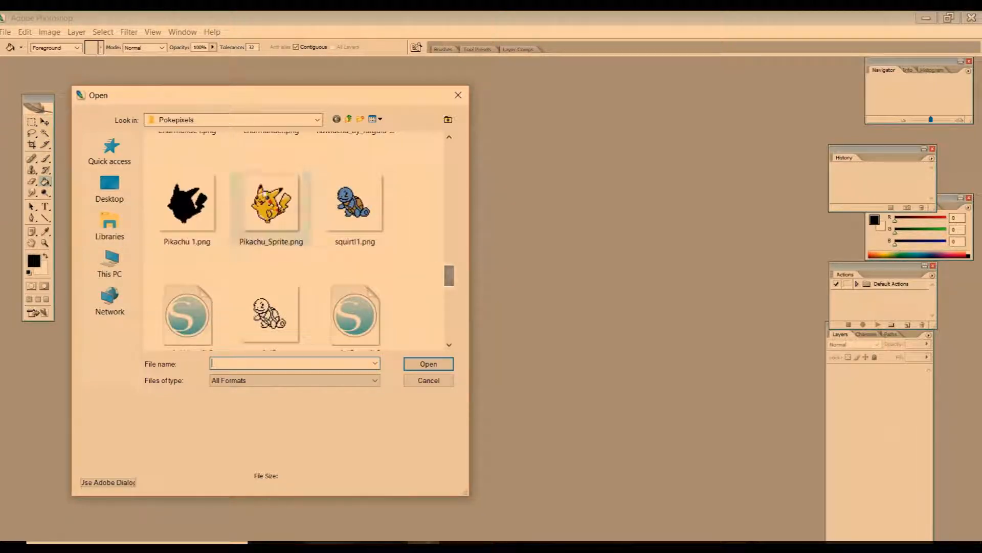
pyautogui.doubleClick(267, 204)
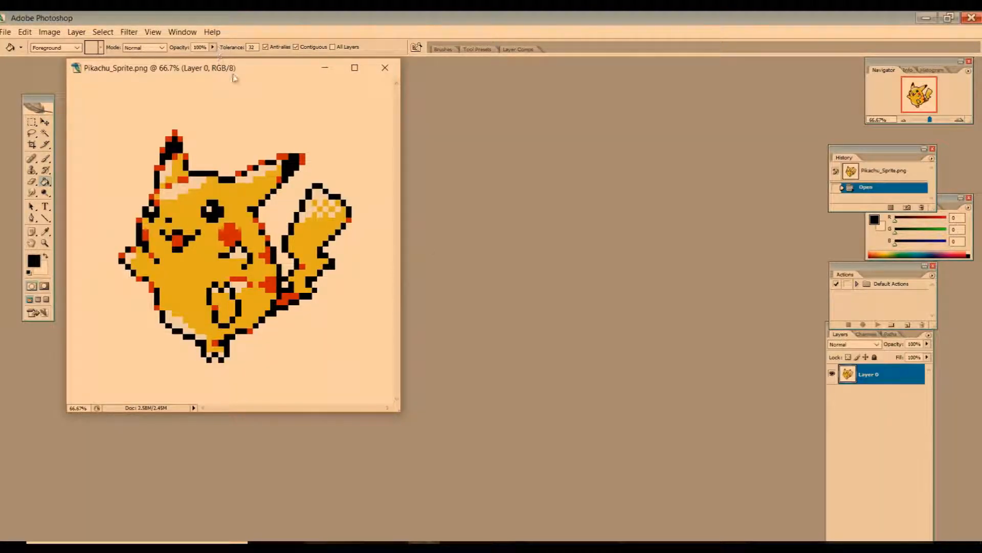
pyautogui.moveTo(241, 69); pyautogui.dragTo(446, 99)
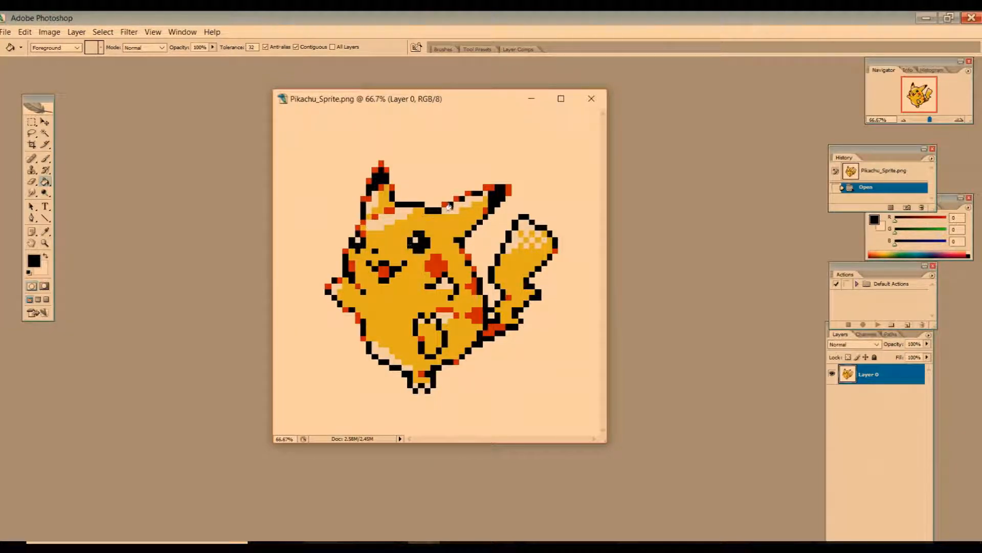
# Swap the foreground color to white, turn off Contiguous, and fill all of the sprite's yellow and red areas with white
pyautogui.click(45, 255)
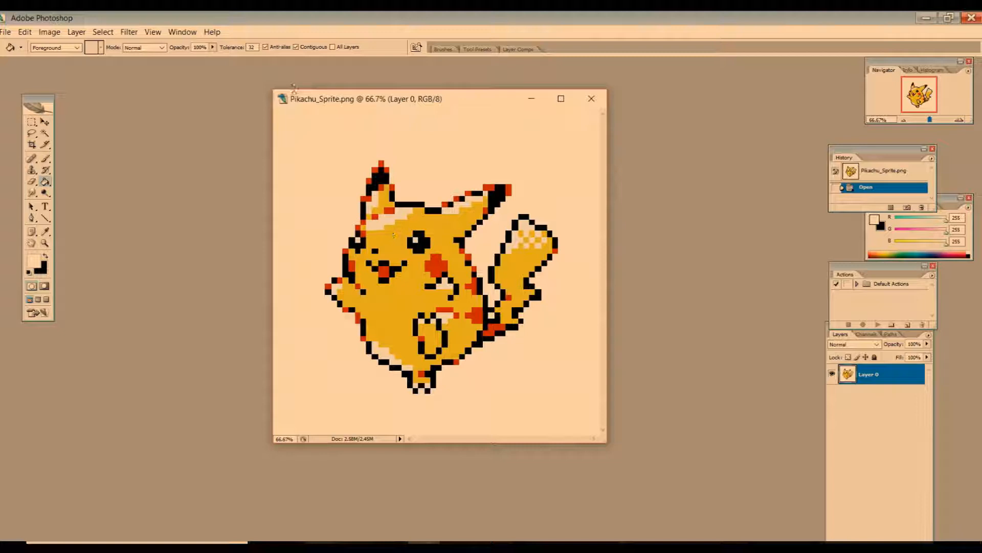
pyautogui.click(295, 46)
pyautogui.click(392, 244)
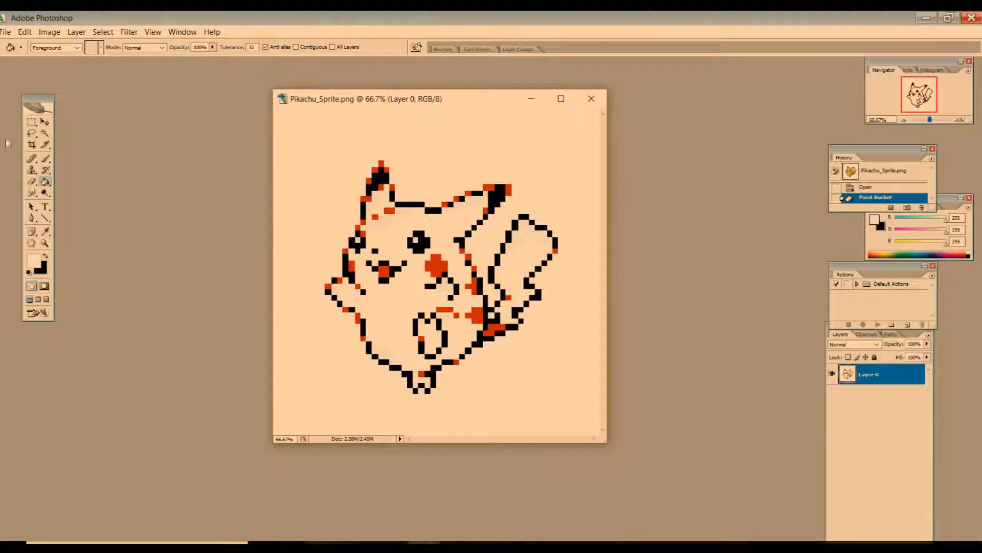
pyautogui.click(433, 262)
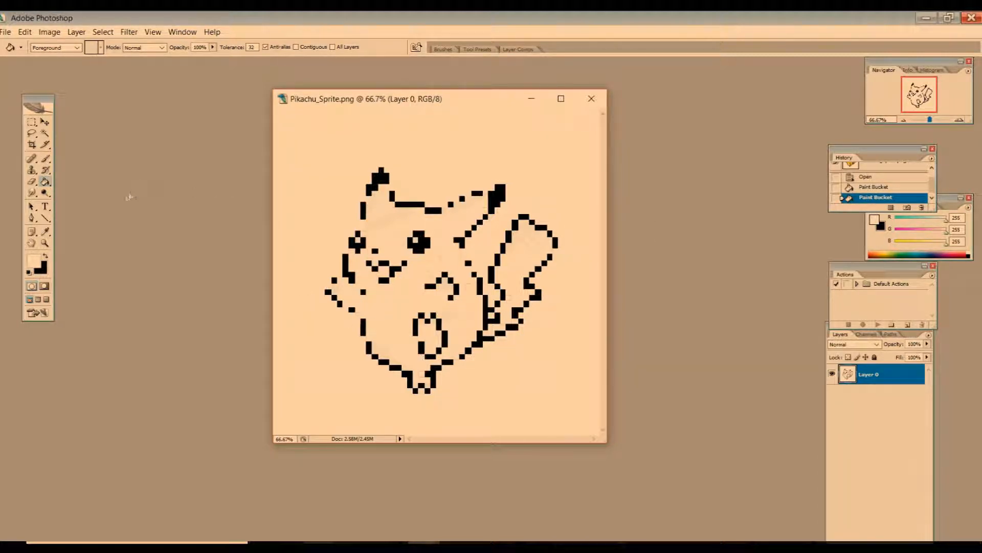
# Set the Line tool's weight to 5 px and draw short white lines across the diagonal pixel joins of the eyes, mouth and raised foot
pyautogui.click(45, 218)
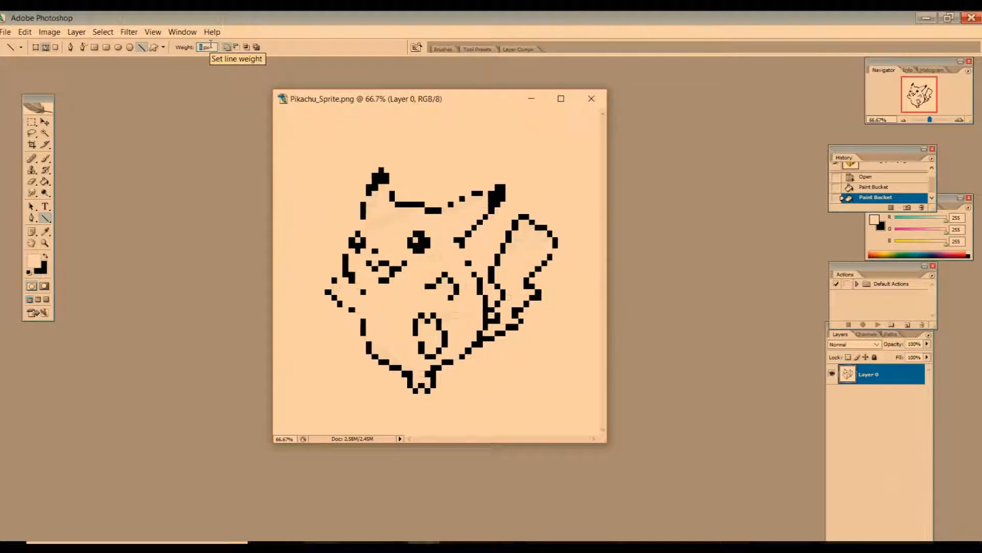
pyautogui.write('5')
pyautogui.press('Return')
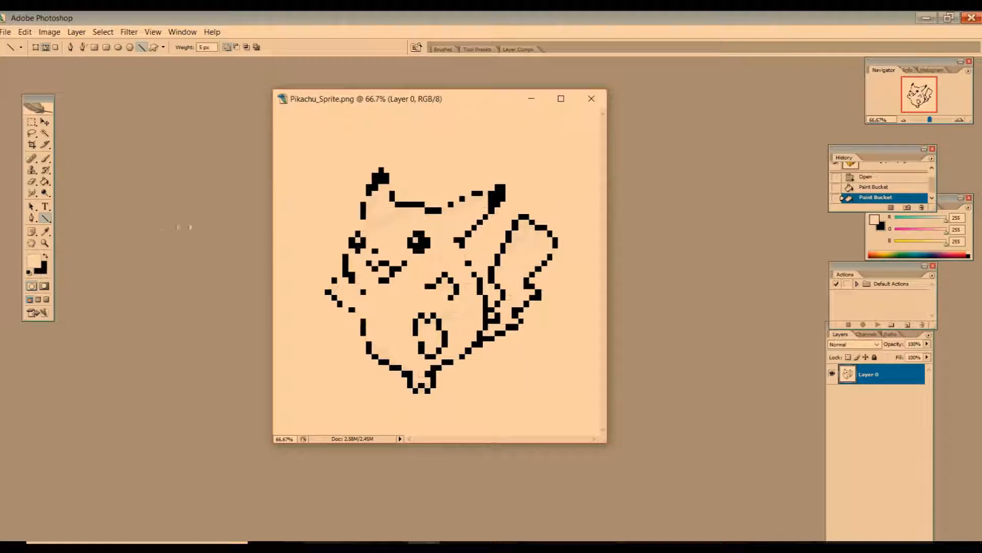
pyautogui.click(46, 244)
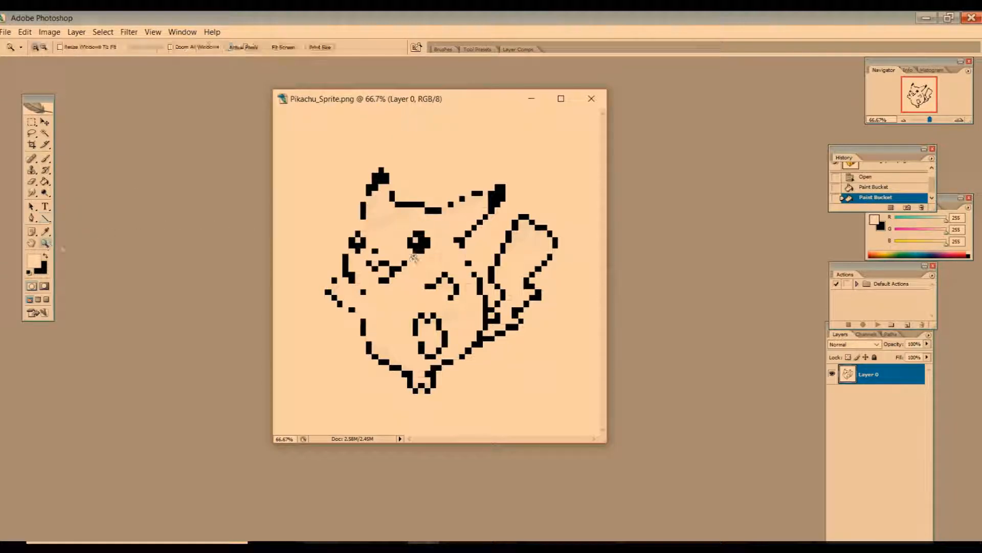
pyautogui.click(413, 262)
pyautogui.moveTo(603, 222); pyautogui.dragTo(602, 272)
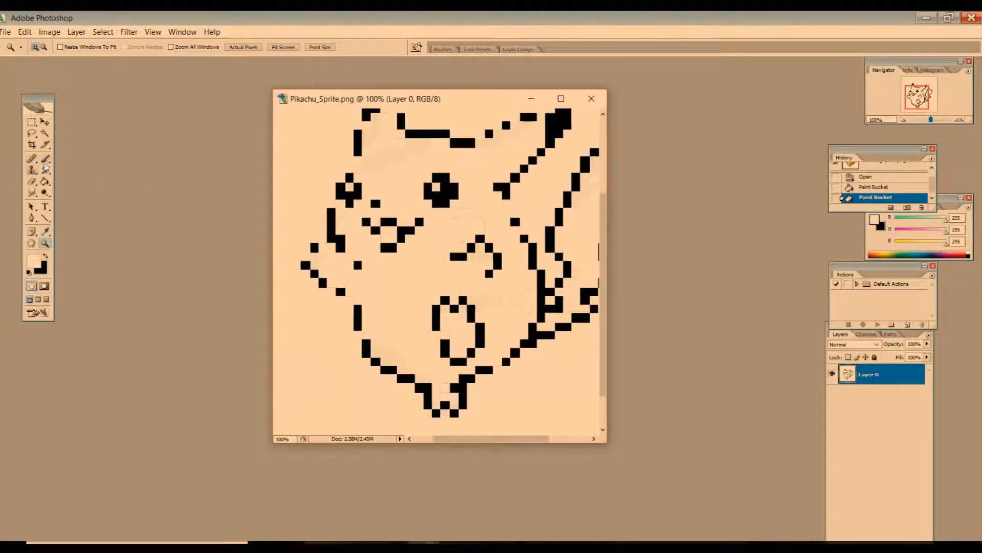
pyautogui.click(45, 218)
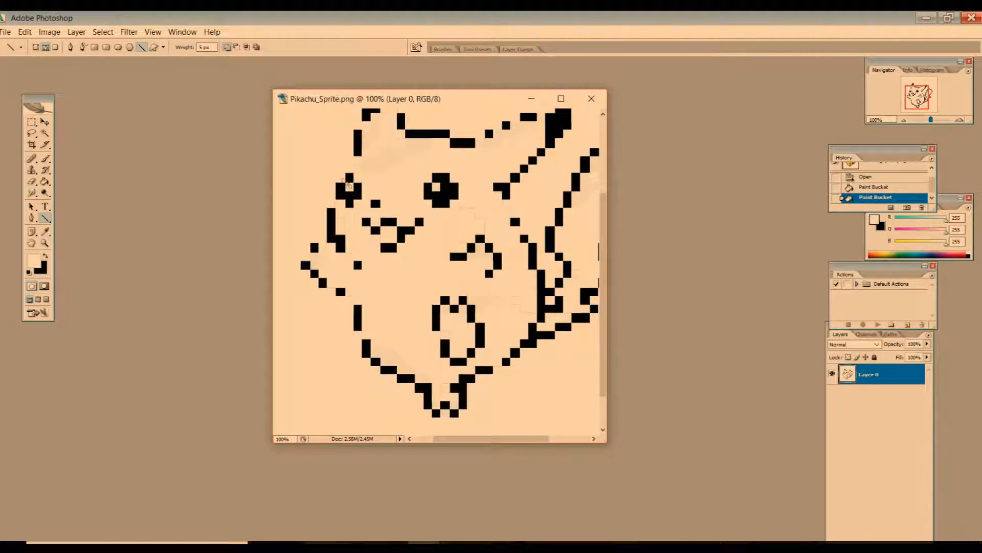
pyautogui.moveTo(349, 186); pyautogui.dragTo(353, 179)
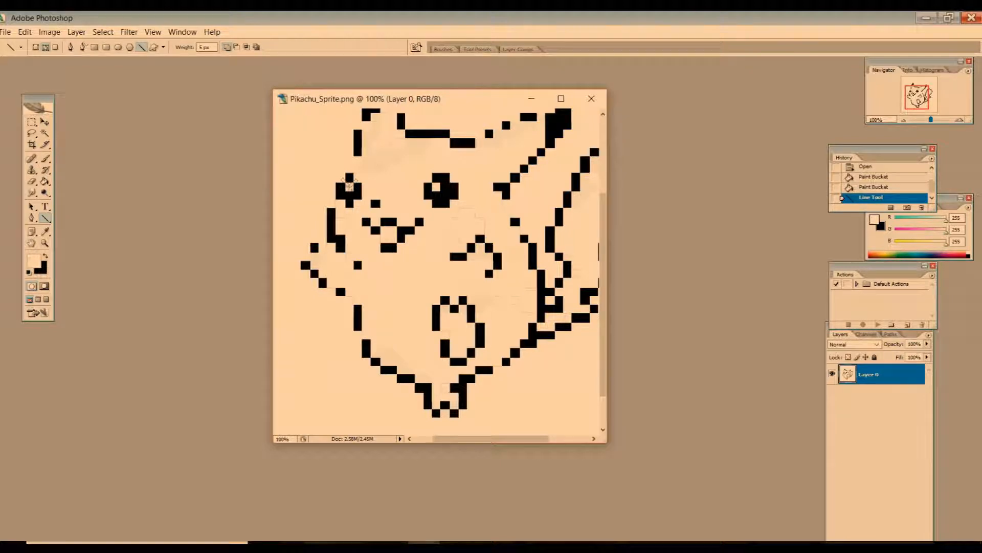
pyautogui.moveTo(348, 185); pyautogui.dragTo(351, 184)
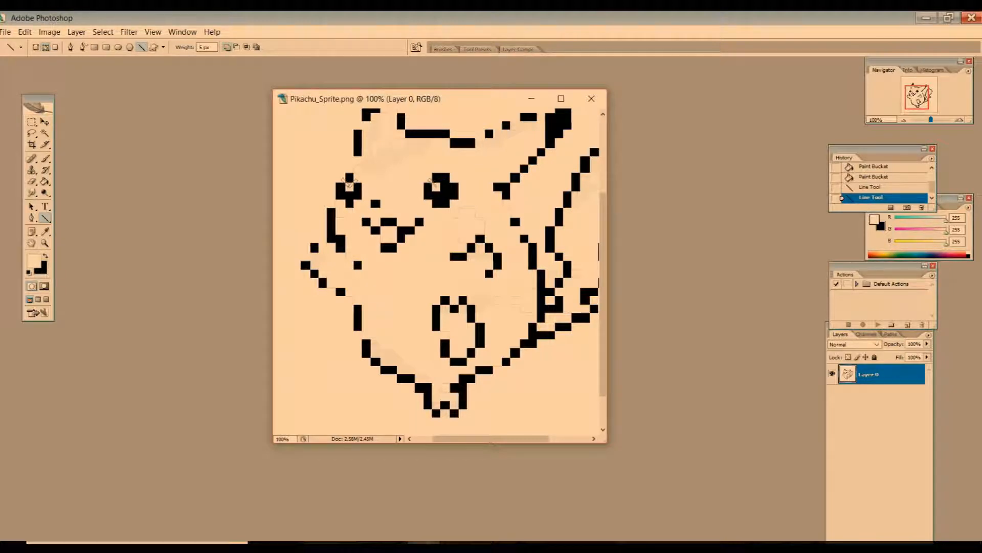
pyautogui.moveTo(435, 185); pyautogui.dragTo(435, 186)
pyautogui.moveTo(400, 224); pyautogui.dragTo(405, 224)
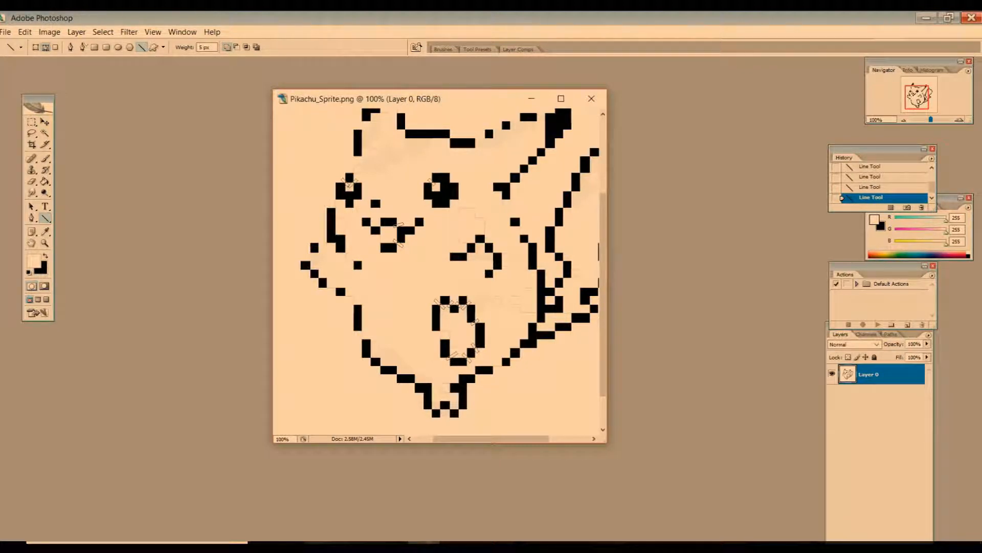
# Draw short white 5 px lines across the remaining diagonal pixel joins of the body outline, raised arm, tail and ears
pyautogui.moveTo(367, 362); pyautogui.dragTo(379, 351)
pyautogui.moveTo(413, 387); pyautogui.dragTo(419, 376)
pyautogui.moveTo(475, 440); pyautogui.dragTo(512, 441)
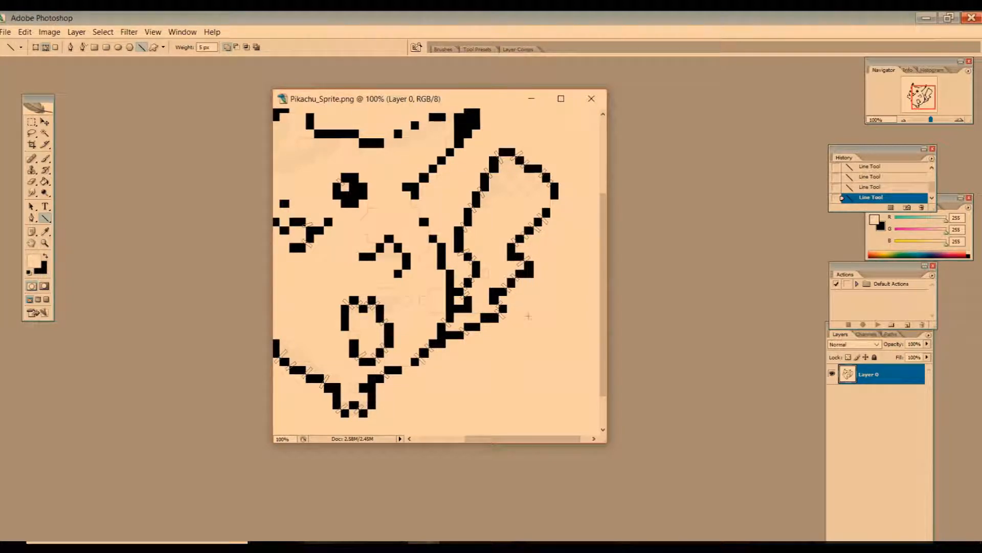
pyautogui.moveTo(527, 440); pyautogui.dragTo(479, 448)
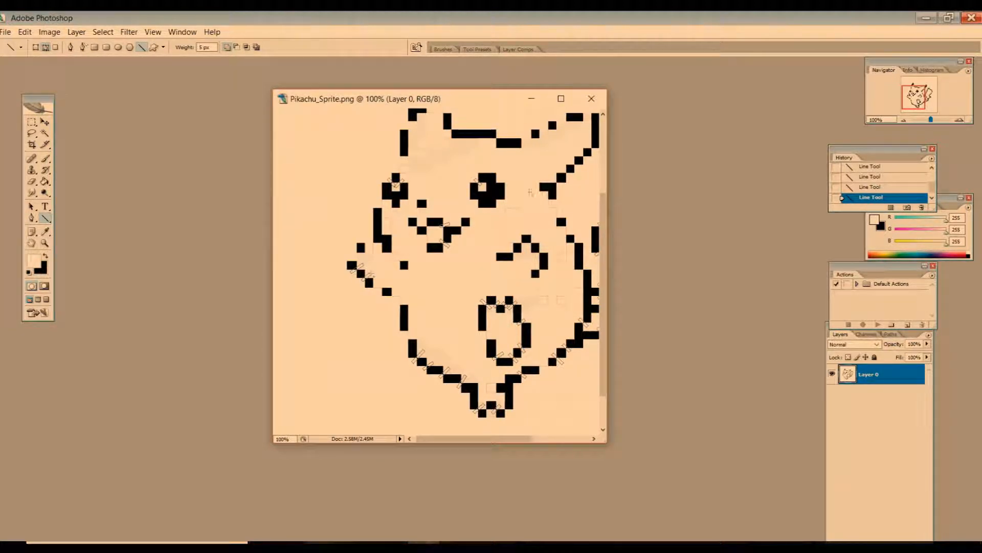
pyautogui.moveTo(605, 228); pyautogui.dragTo(605, 236)
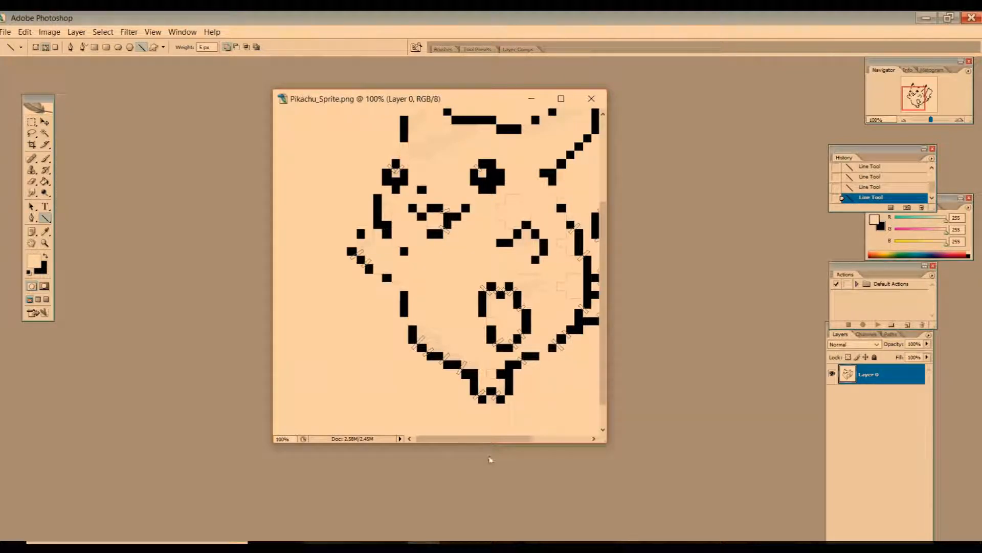
pyautogui.moveTo(490, 439); pyautogui.dragTo(516, 439)
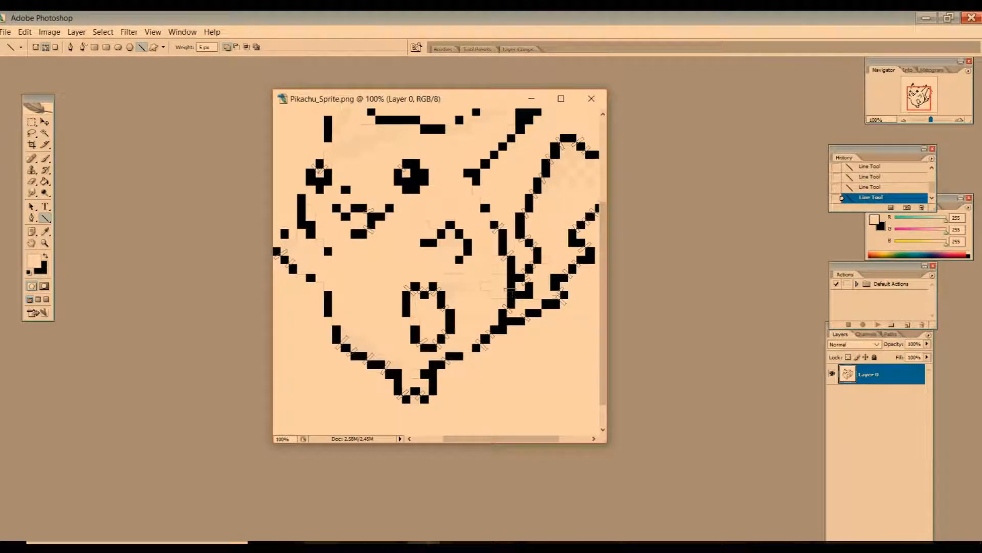
pyautogui.moveTo(603, 307); pyautogui.dragTo(609, 259)
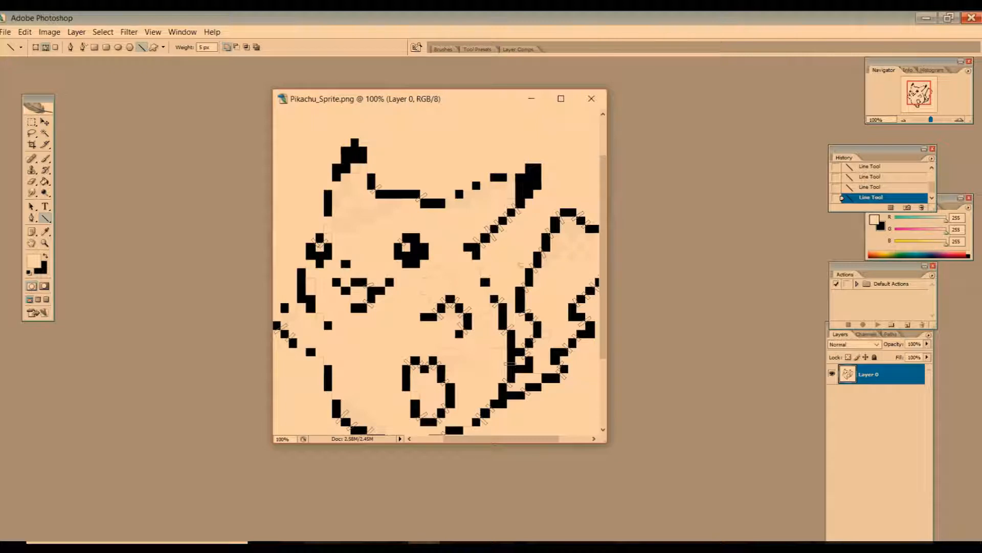
pyautogui.moveTo(606, 272)
pyautogui.mouseDown()
pyautogui.moveTo(605, 330)
pyautogui.moveTo(607, 267)
pyautogui.mouseUp()
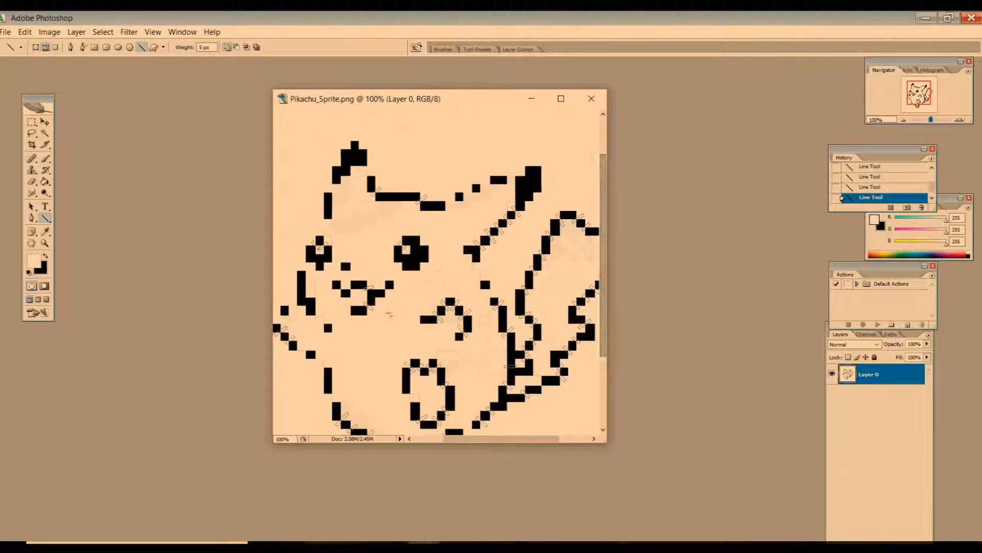
# Fill the drawn line path with the white foreground color at 100% opacity in Normal mode, and delete the work path
pyautogui.rightClick(415, 294)
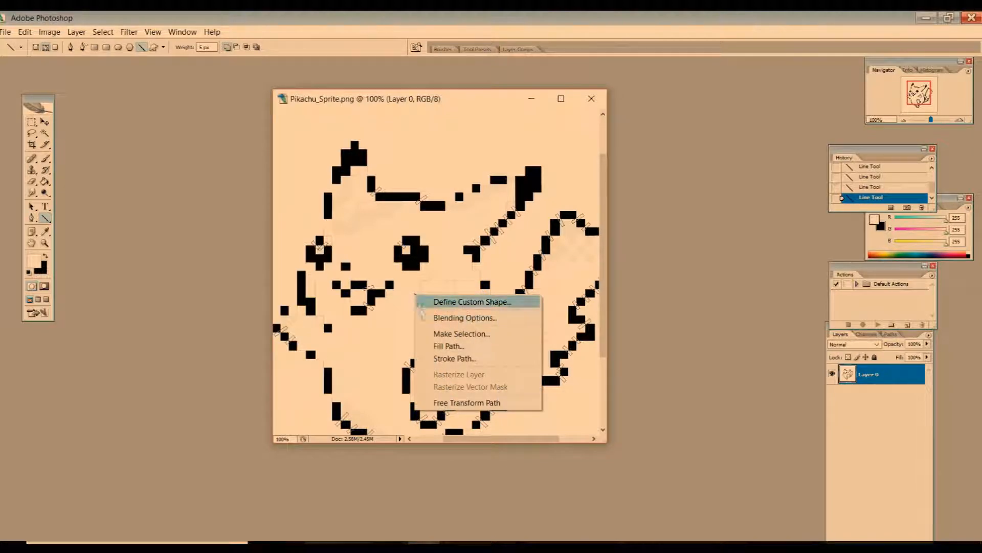
pyautogui.click(452, 346)
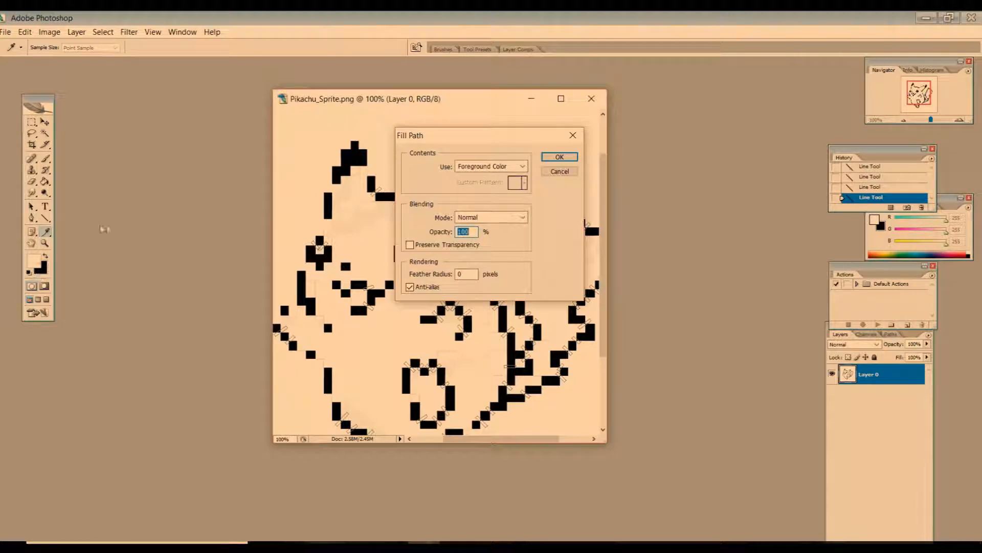
pyautogui.click(560, 157)
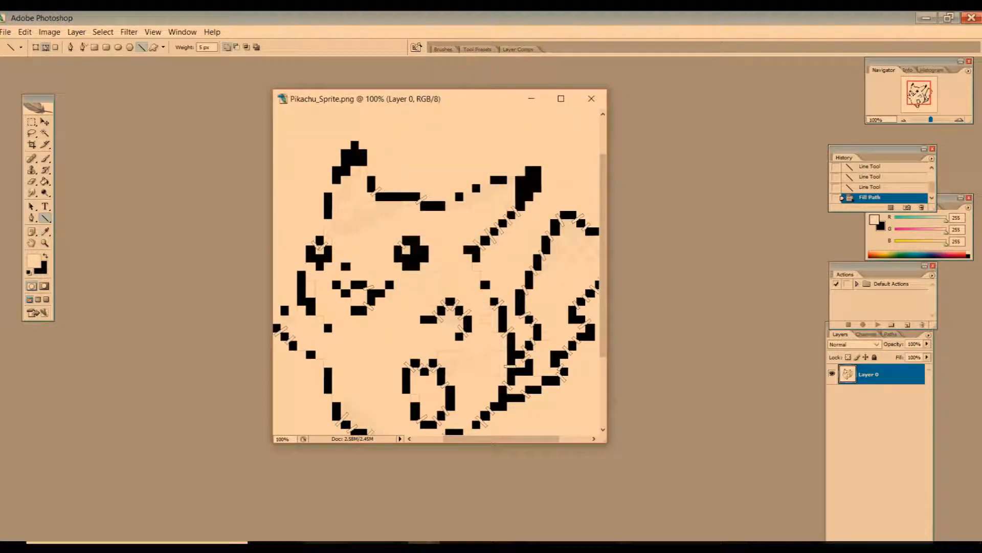
pyautogui.scroll(-5, 645, 383)
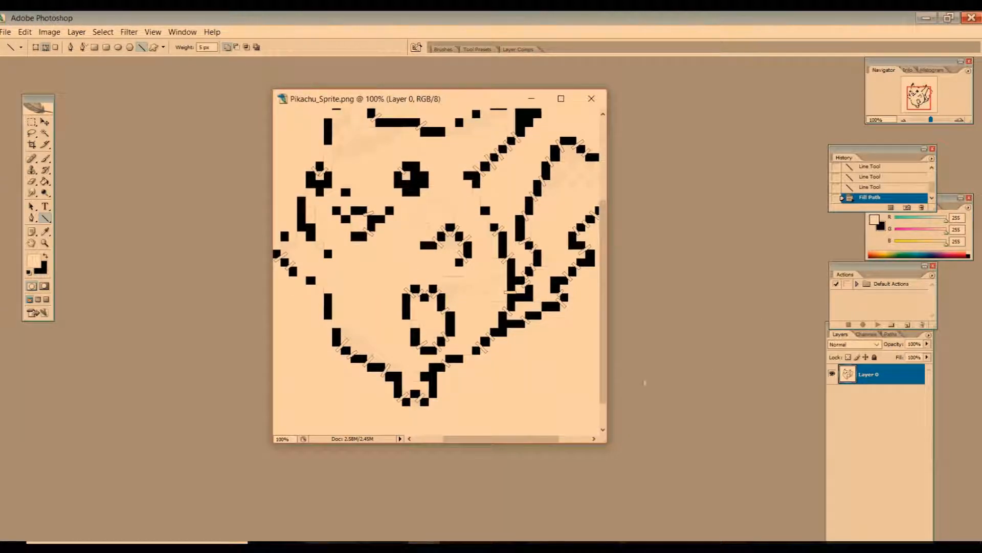
pyautogui.scroll(-2, 645, 383)
pyautogui.click(891, 334)
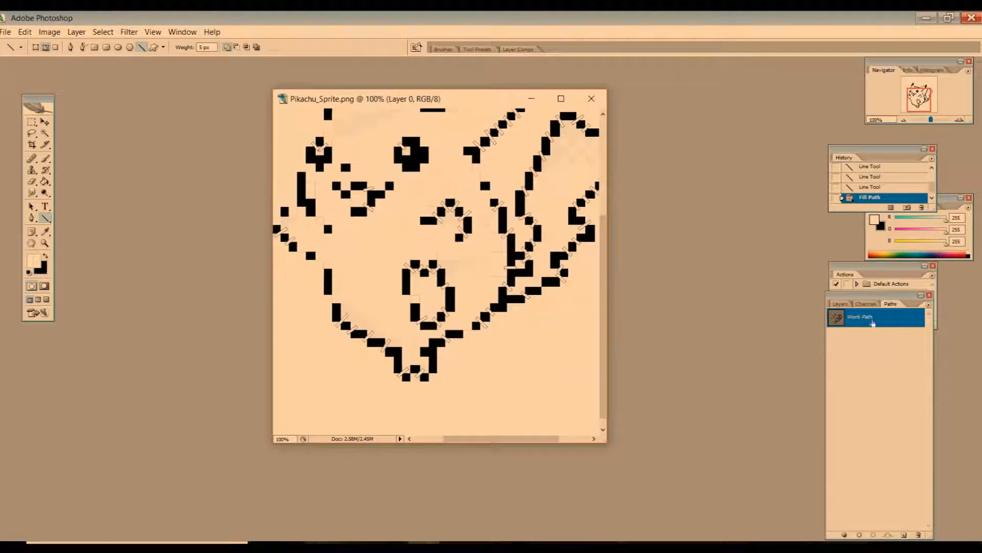
pyautogui.rightClick(873, 322)
pyautogui.click(885, 334)
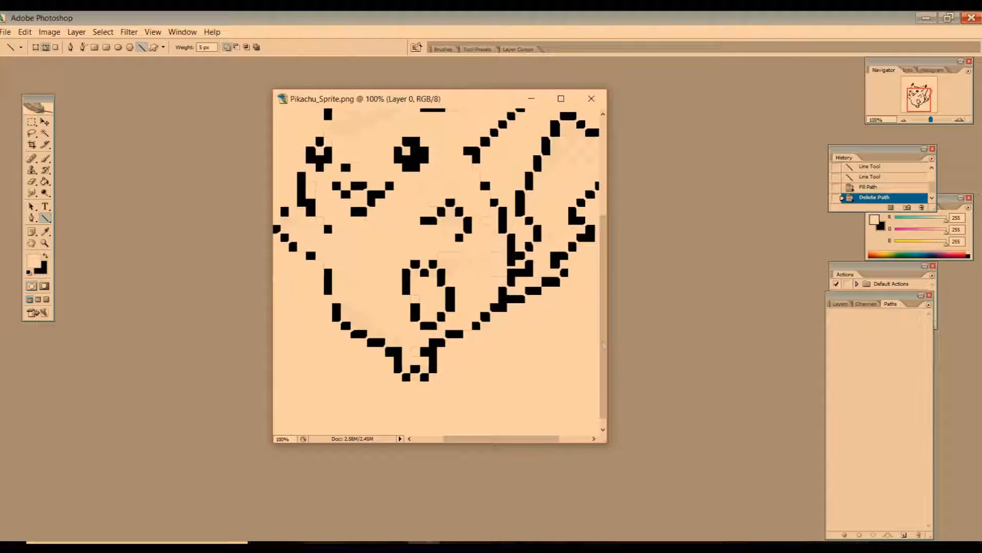
# Check the separated outline and save it as a non-interlaced PNG copy named Pikachu 2.png in the Pokepixels folder
pyautogui.moveTo(605, 279); pyautogui.dragTo(605, 221)
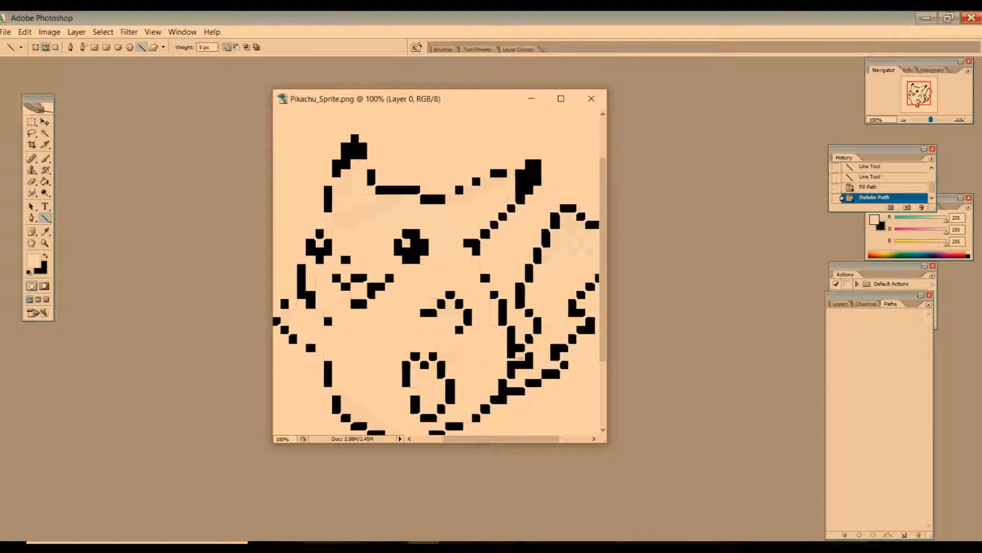
pyautogui.scroll(-3, 496, 352)
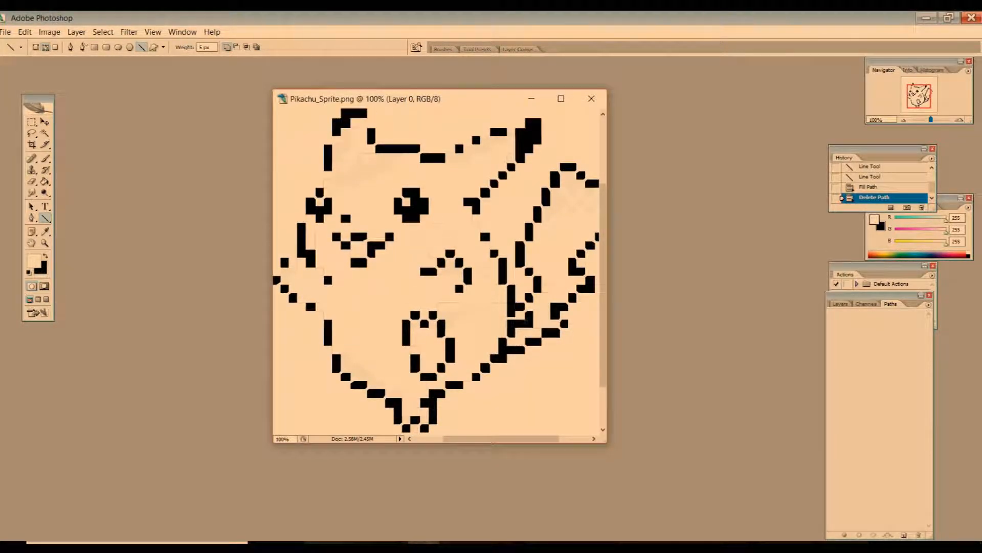
pyautogui.scroll(4, 497, 250)
pyautogui.scroll(-2, 497, 250)
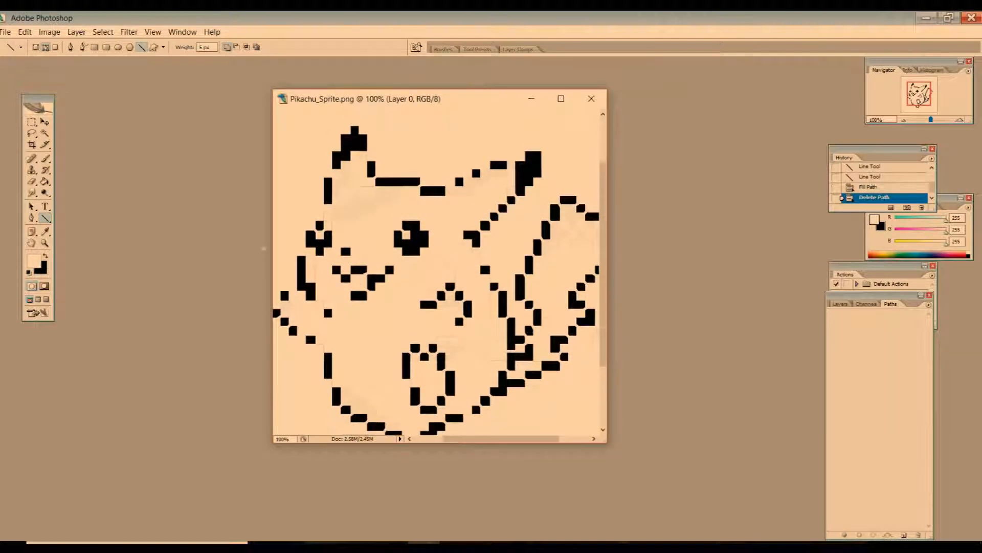
pyautogui.click(5, 31)
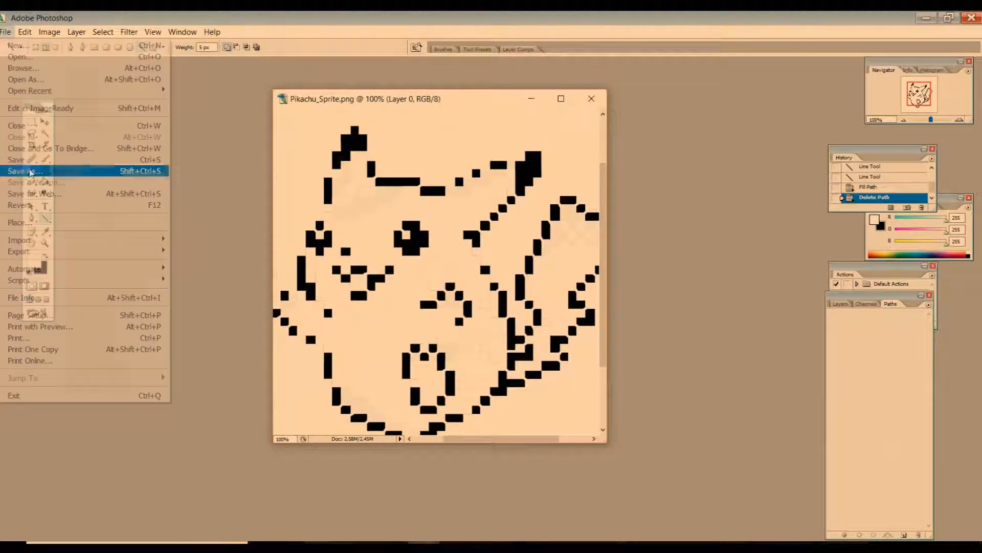
pyautogui.click(29, 171)
pyautogui.moveTo(459, 157); pyautogui.dragTo(472, 246)
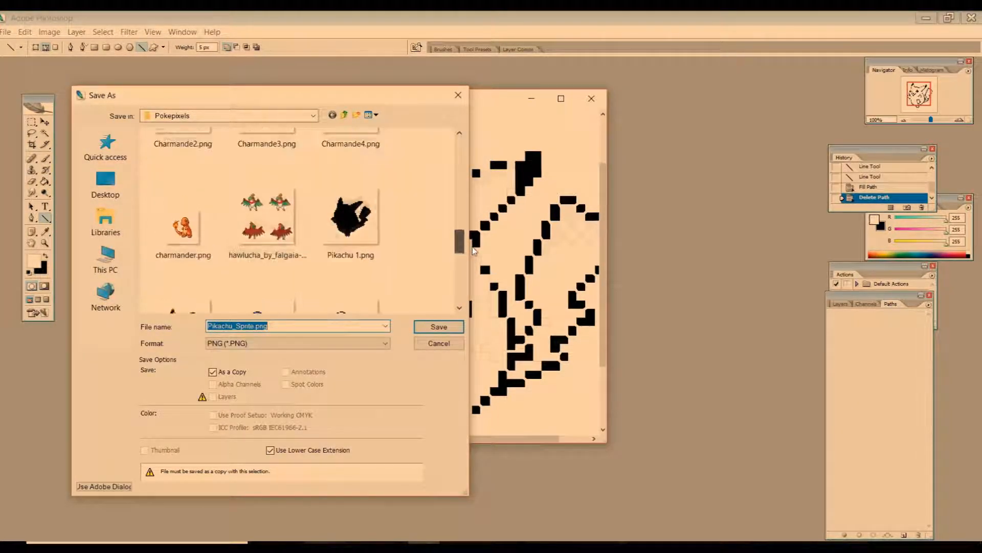
pyautogui.click(370, 223)
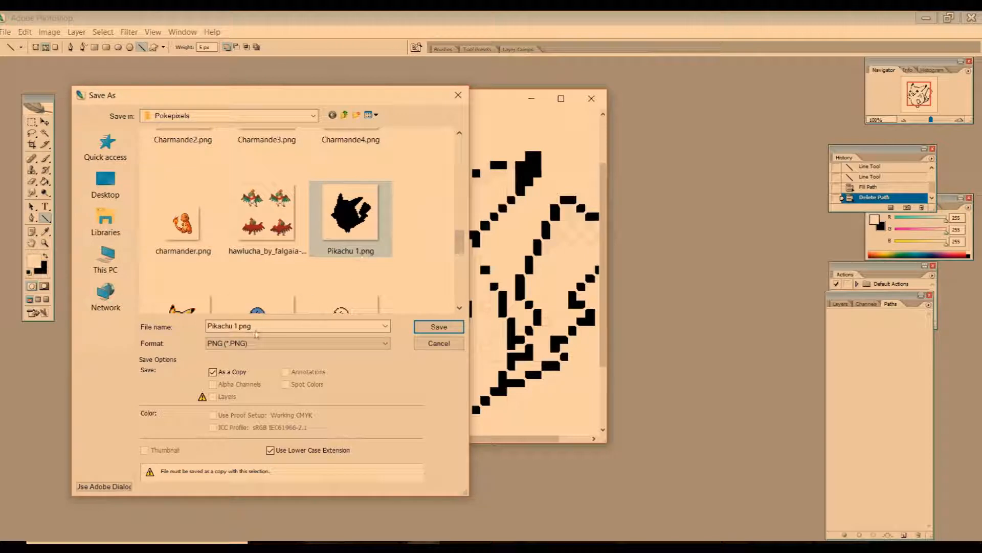
pyautogui.click(240, 325)
pyautogui.click(237, 326)
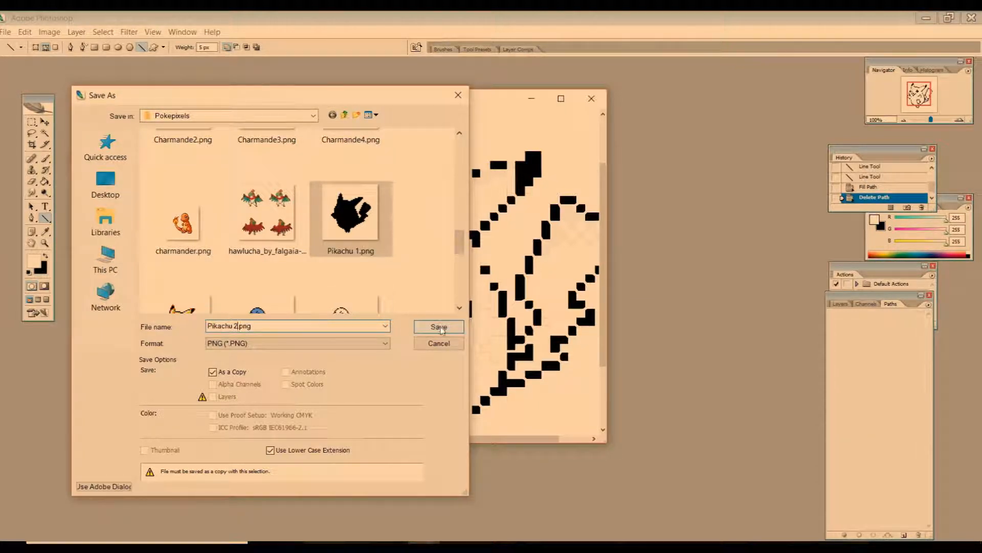
pyautogui.click(439, 327)
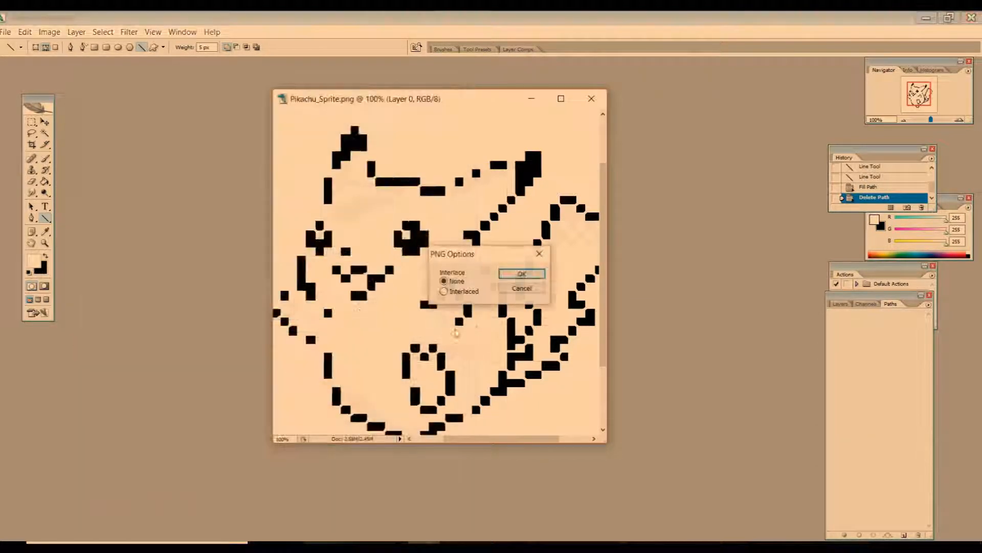
pyautogui.click(522, 275)
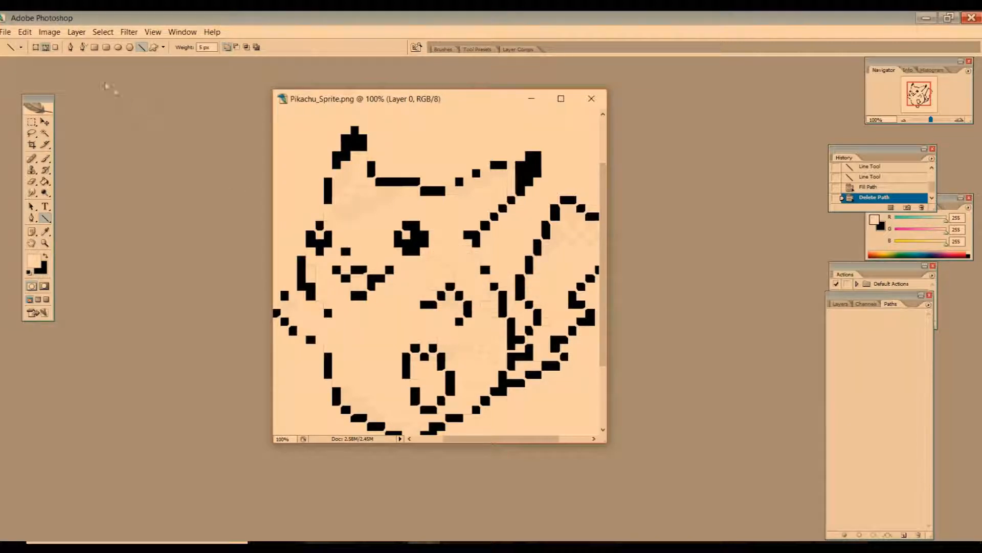
# Close the edited outline image without saving changes to Pikachu_Sprite.png
pyautogui.click(6, 32)
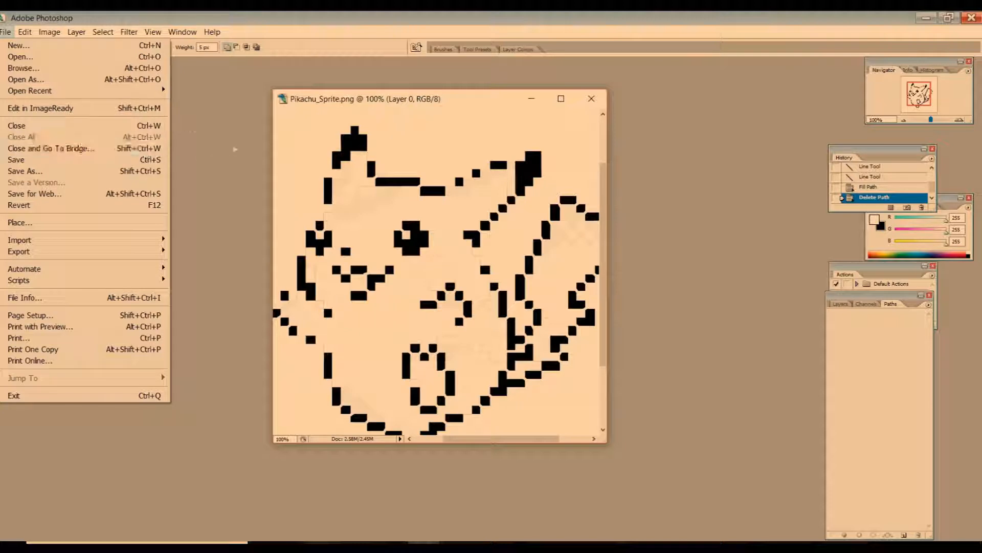
pyautogui.click(217, 142)
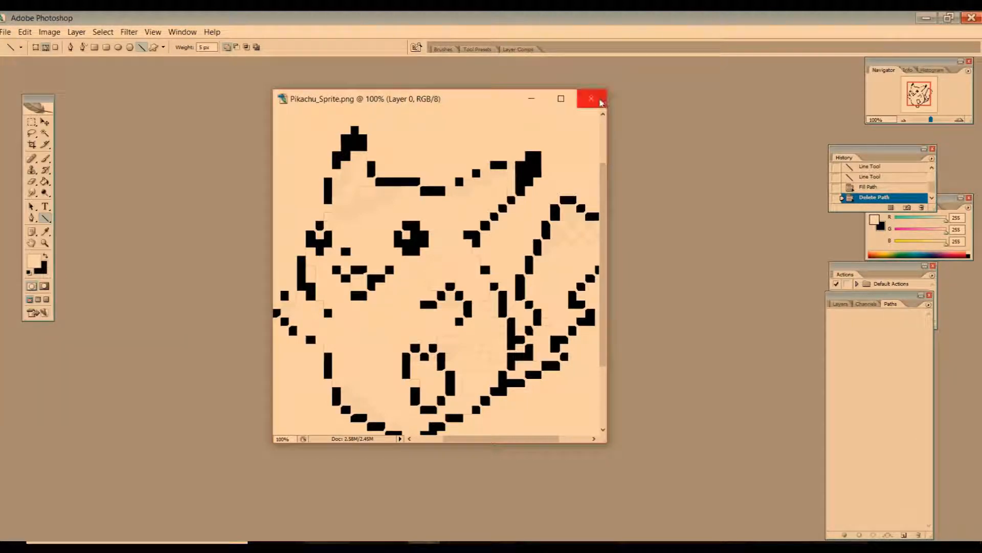
pyautogui.click(592, 98)
pyautogui.click(490, 219)
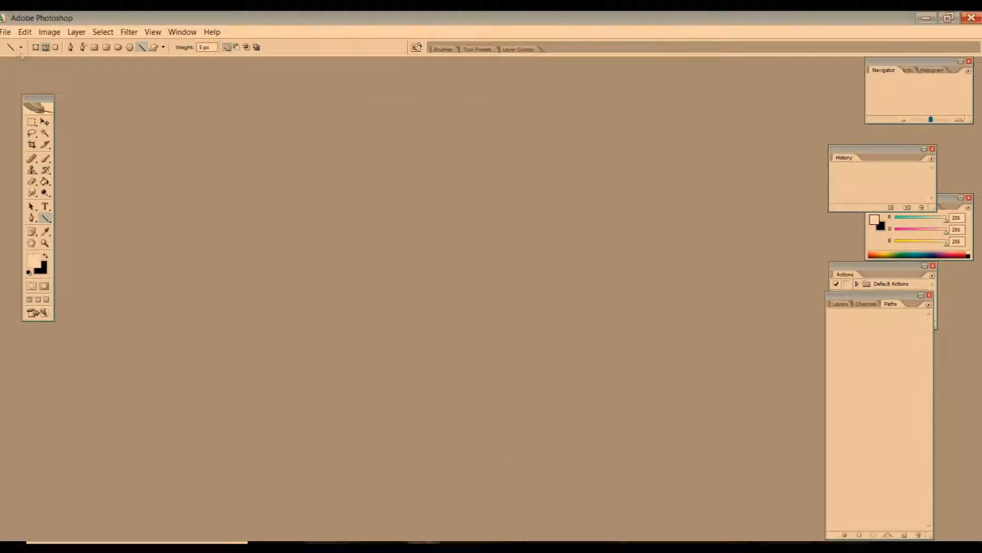
# Open the original Pikachu_Sprite.png from the Pokepixels folder again and move its window toward the middle of the workspace
pyautogui.click(3, 33)
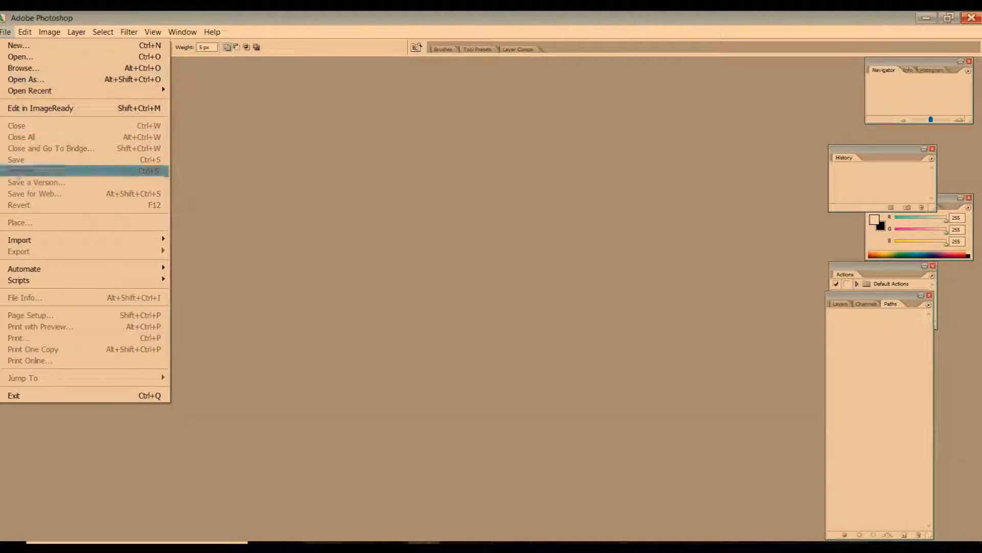
pyautogui.click(47, 16)
pyautogui.click(8, 32)
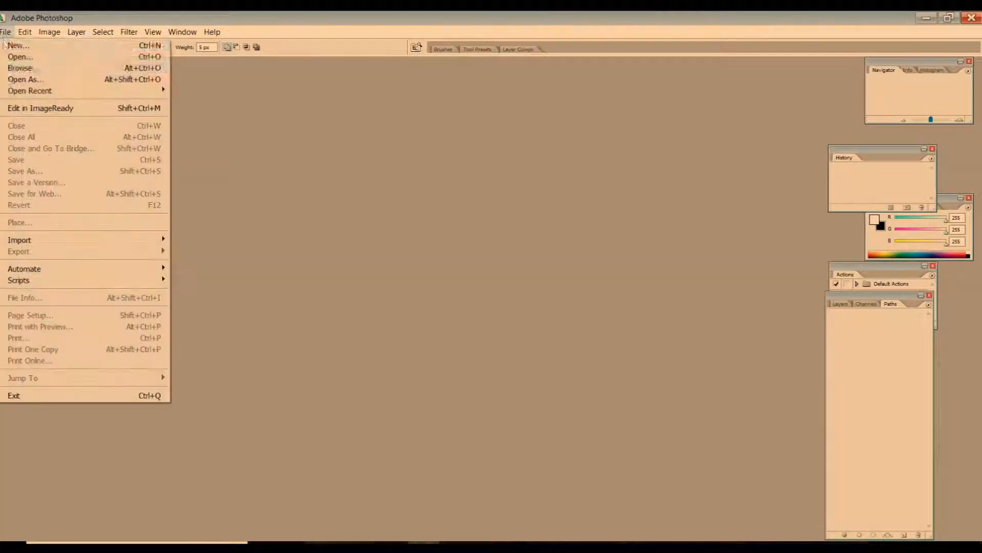
pyautogui.click(212, 31)
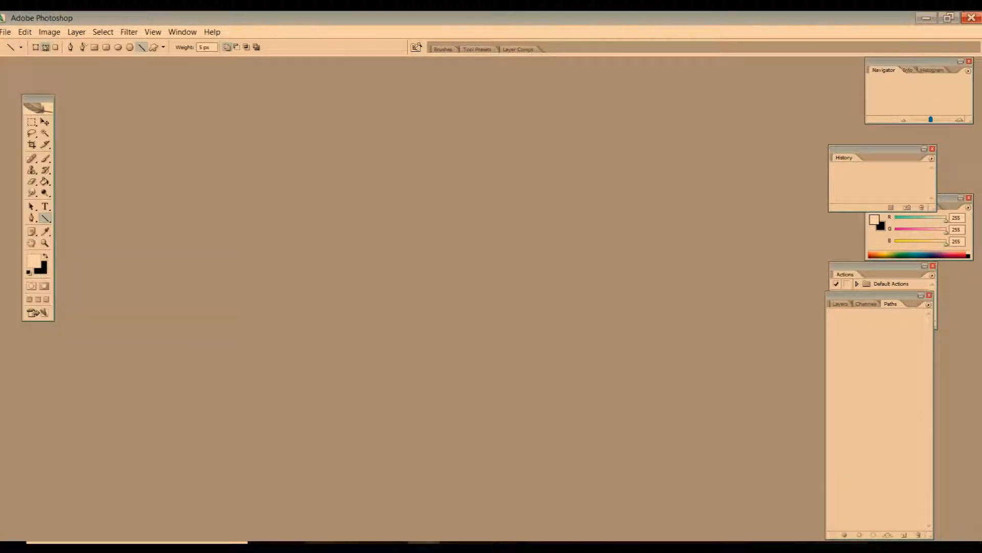
pyautogui.click(6, 32)
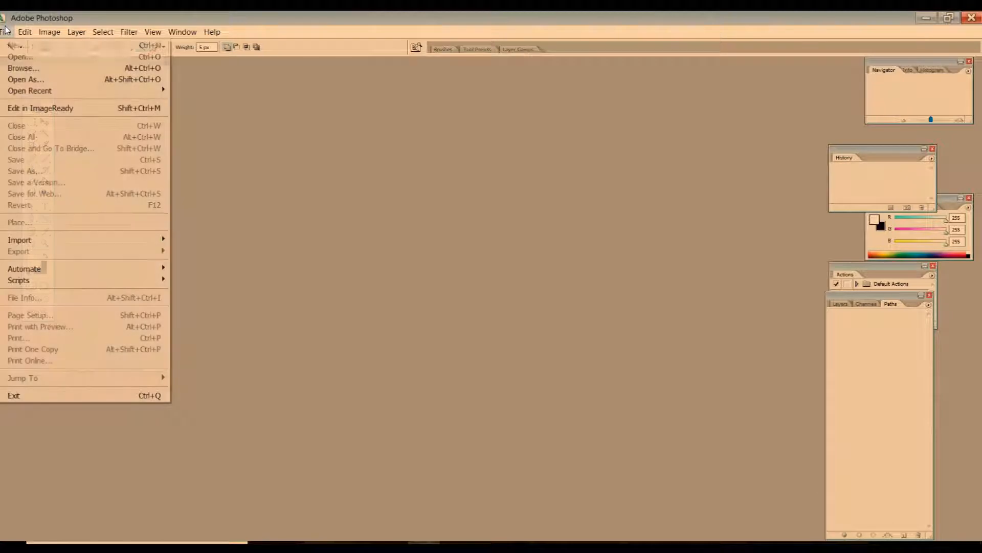
pyautogui.click(19, 61)
pyautogui.moveTo(450, 151); pyautogui.dragTo(468, 273)
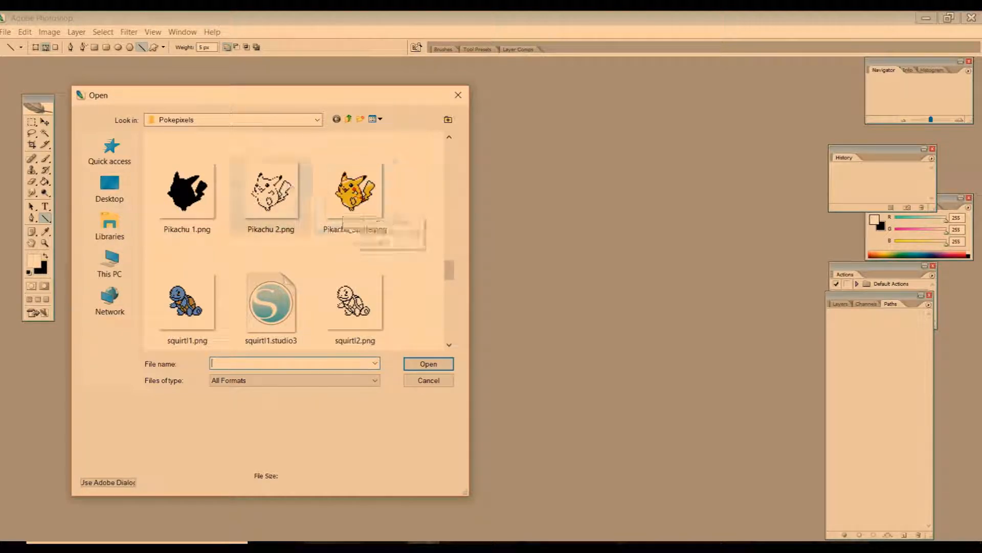
pyautogui.click(362, 191)
pyautogui.doubleClick(363, 191)
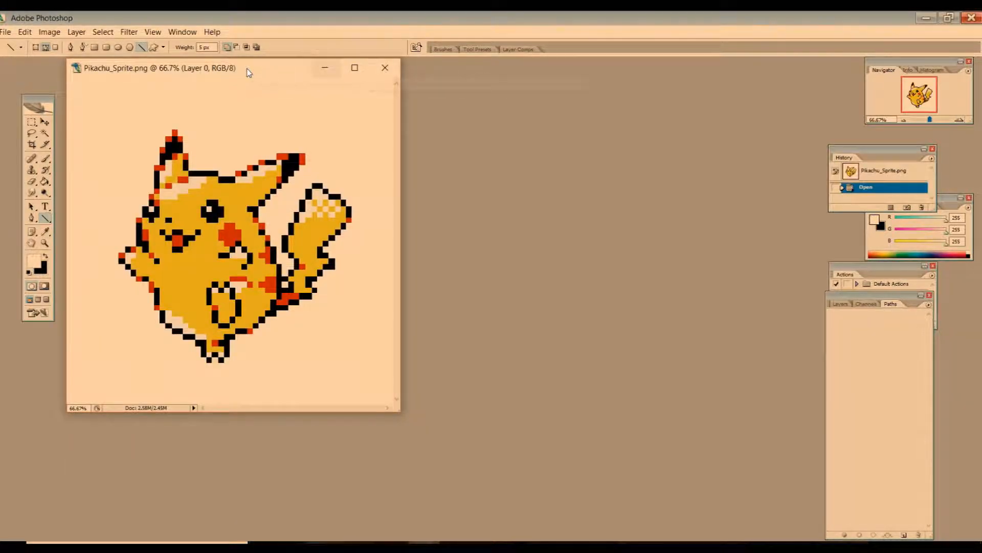
pyautogui.moveTo(249, 74); pyautogui.dragTo(464, 116)
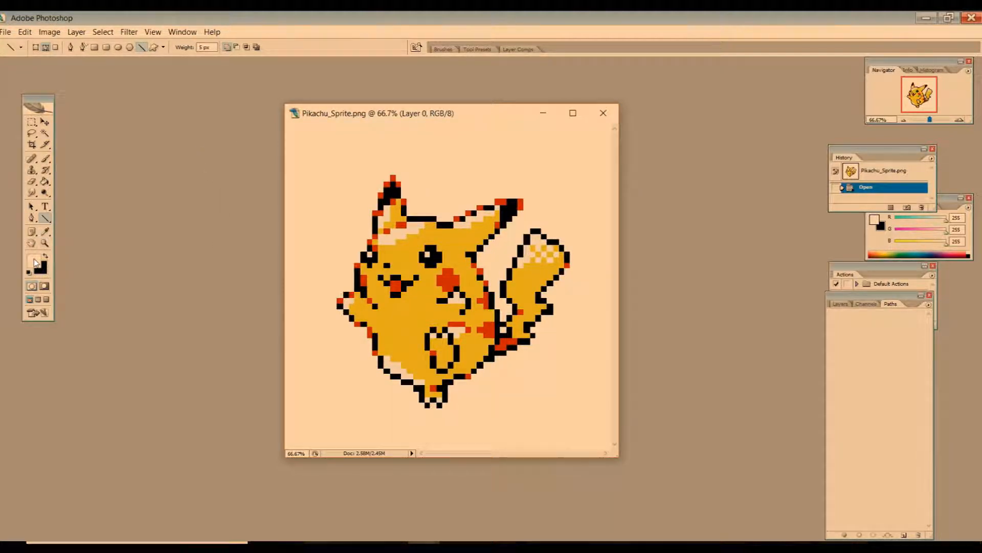
# Fill all yellow and black areas of the sprite with white using the Paint Bucket, and switch to the Zoom tool
pyautogui.click(46, 182)
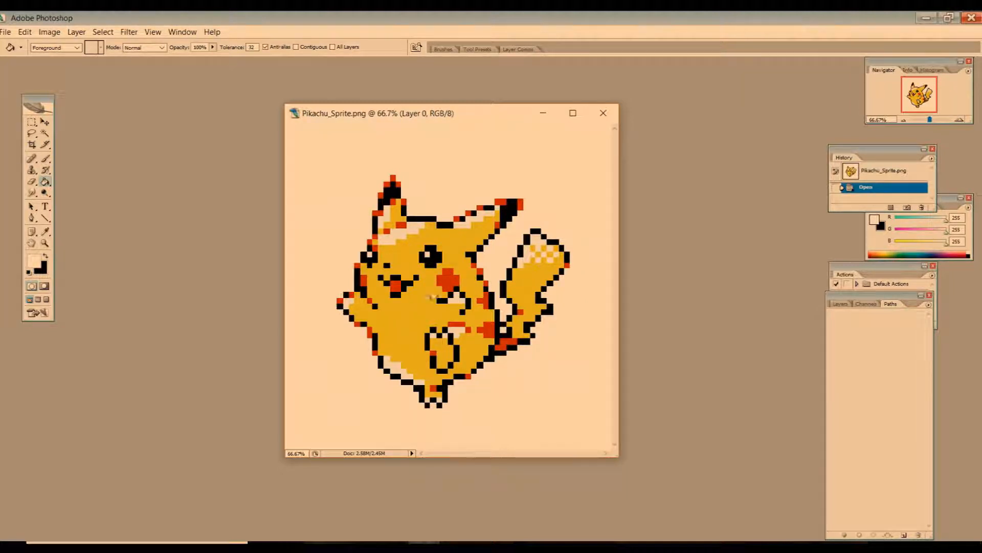
pyautogui.click(403, 249)
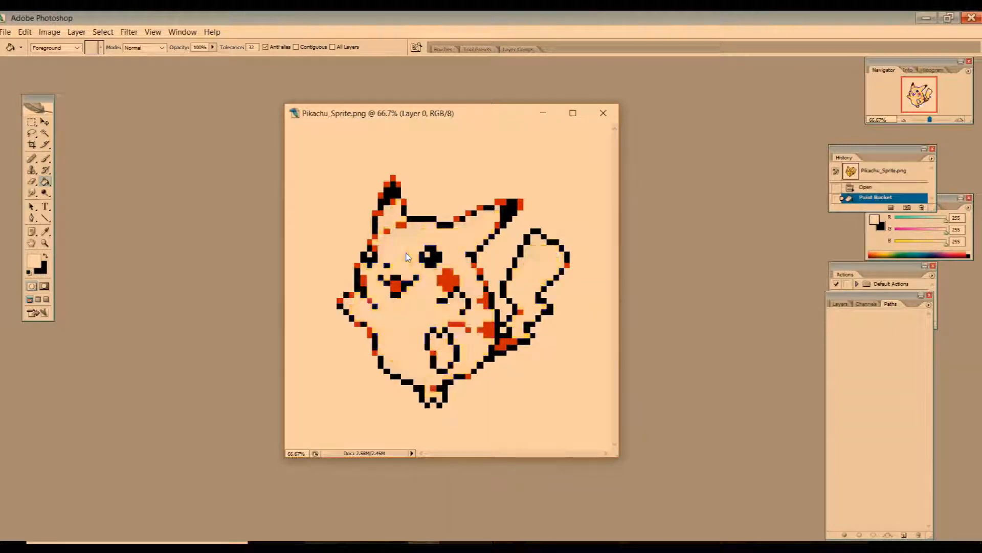
pyautogui.click(422, 254)
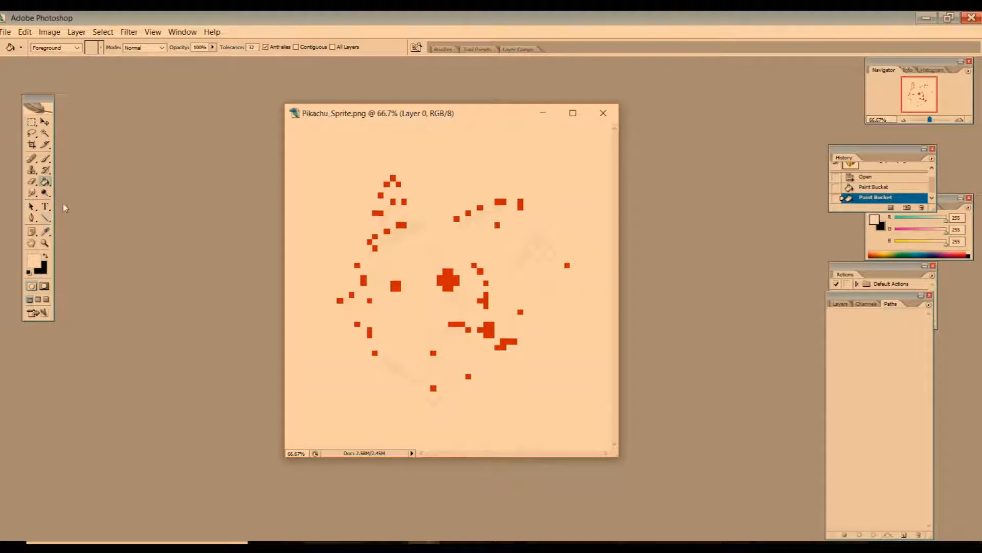
pyautogui.click(44, 243)
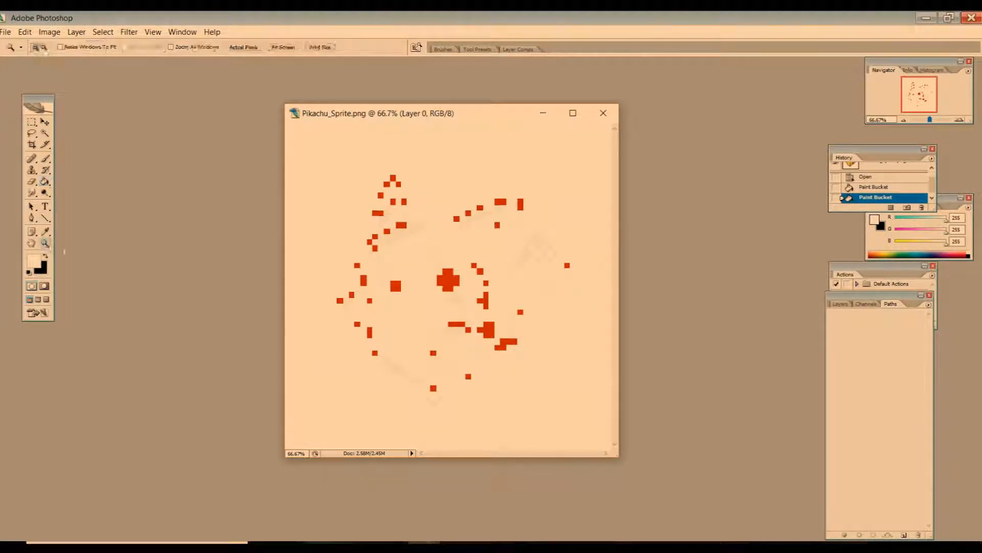
# Draw short 5 px line paths across the diagonal joins between red pixels at the head's edge, beside the large cheek and at the lower stripe
pyautogui.click(439, 261)
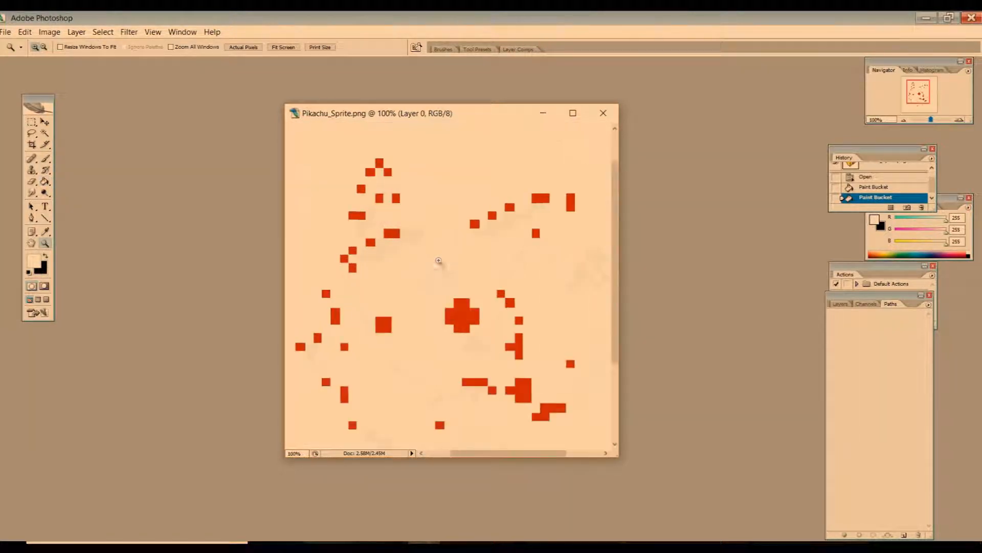
pyautogui.click(46, 219)
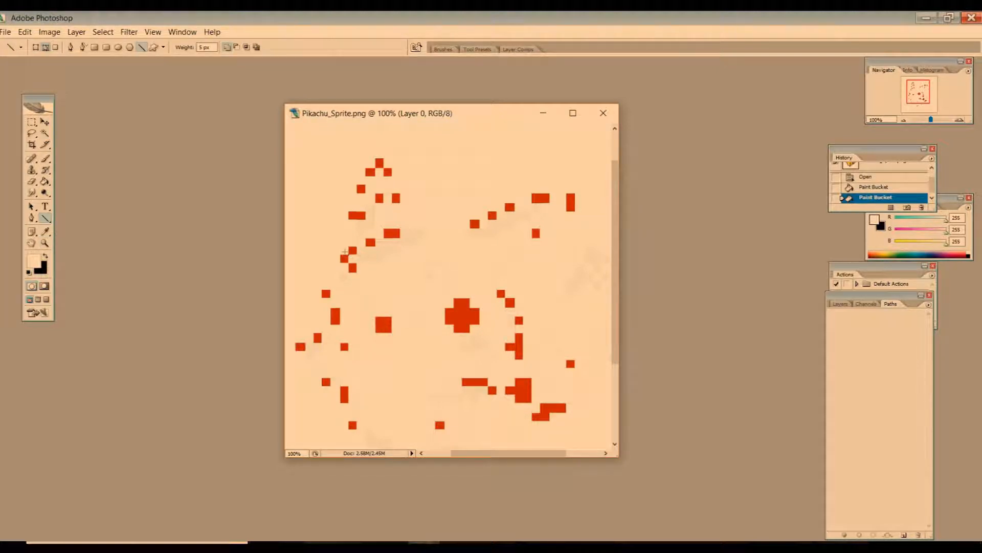
pyautogui.moveTo(351, 255); pyautogui.dragTo(346, 266)
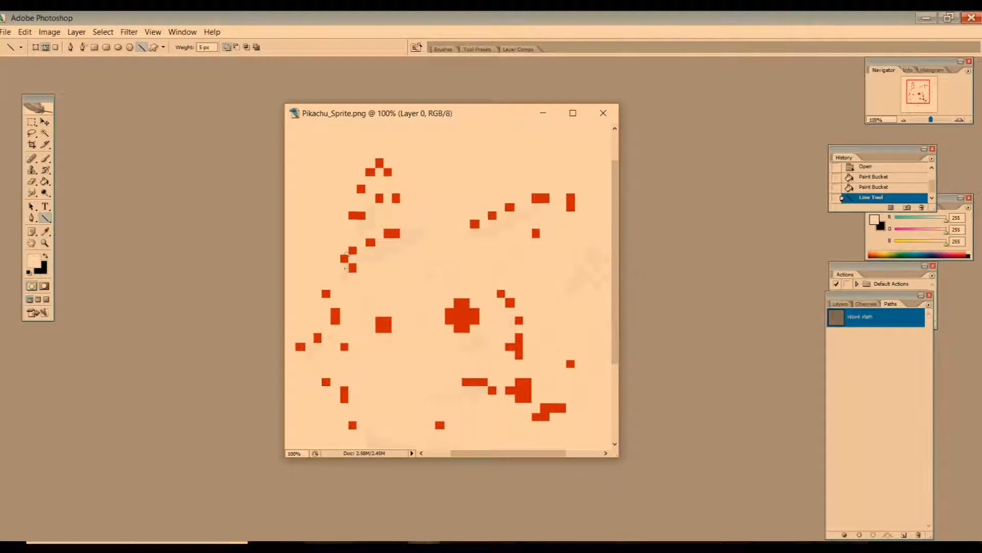
pyautogui.moveTo(352, 255); pyautogui.dragTo(348, 265)
pyautogui.moveTo(509, 295); pyautogui.dragTo(505, 298)
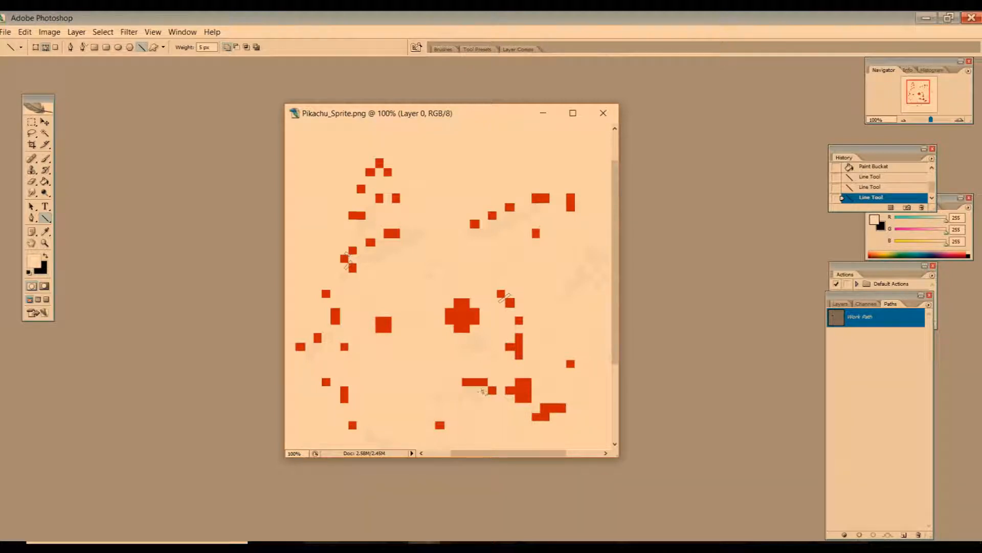
pyautogui.moveTo(492, 383); pyautogui.dragTo(495, 382)
pyautogui.moveTo(619, 259); pyautogui.dragTo(614, 306)
pyautogui.moveTo(520, 454); pyautogui.dragTo(435, 441)
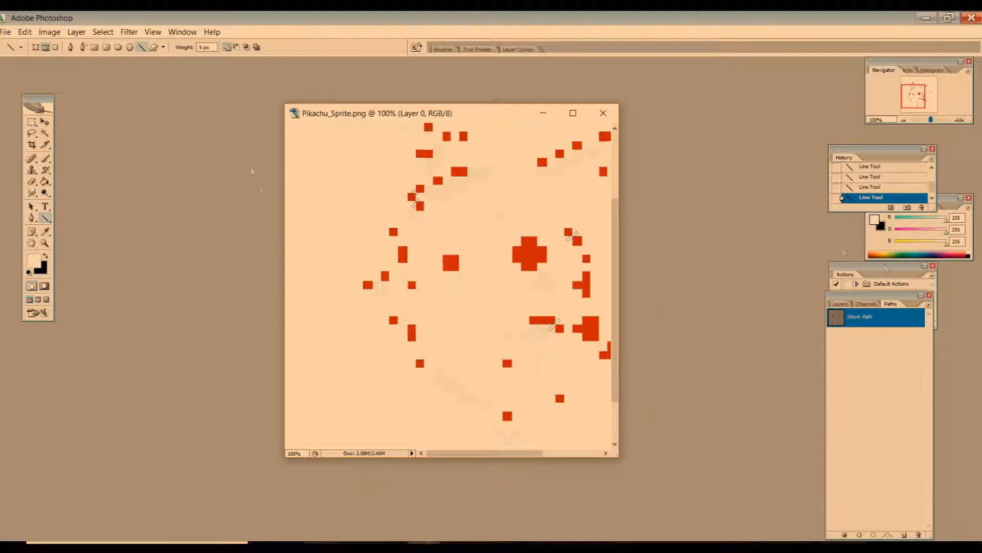
# Fill the line paths with the white foreground color in Normal mode at 100% opacity, and delete the work path
pyautogui.rightClick(430, 200)
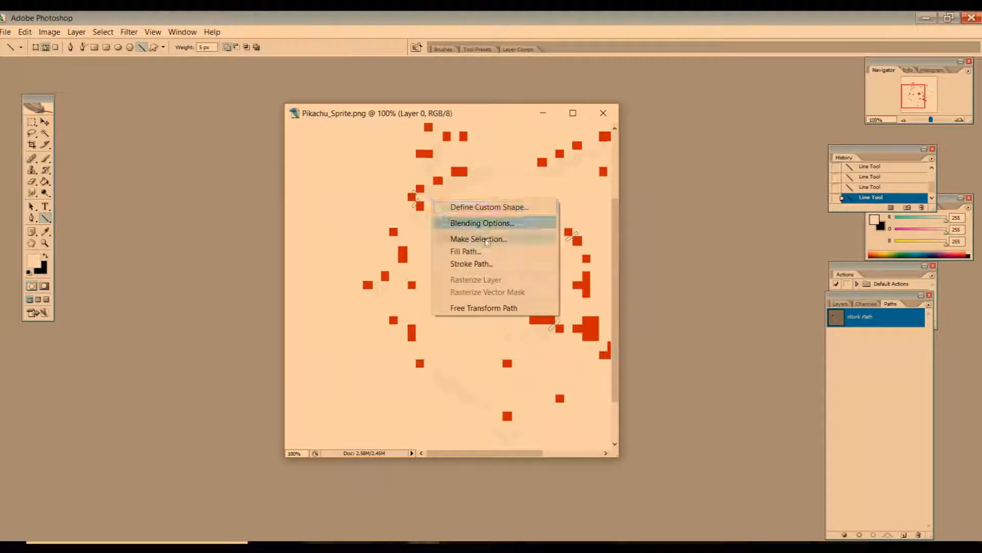
pyautogui.click(482, 262)
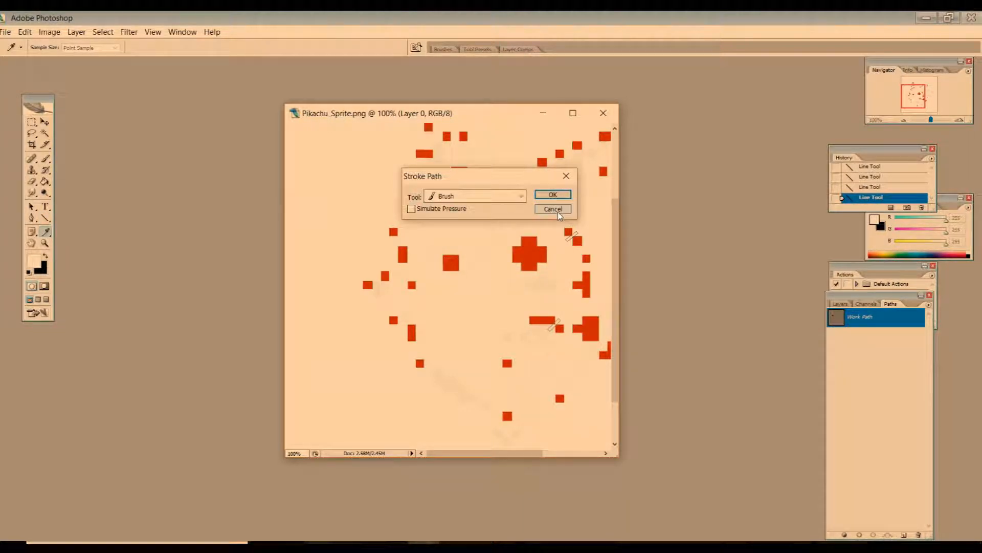
pyautogui.click(552, 194)
pyautogui.rightClick(431, 216)
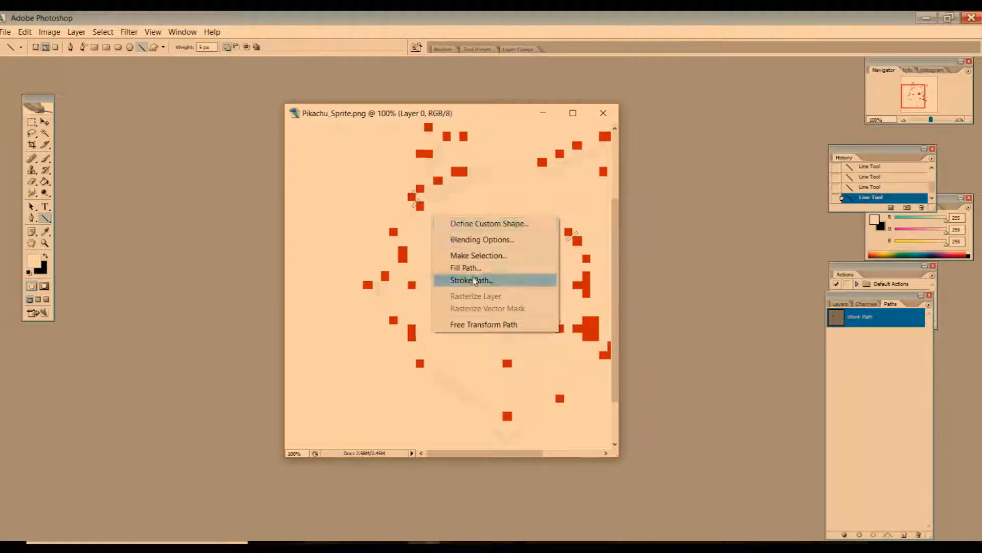
pyautogui.click(468, 267)
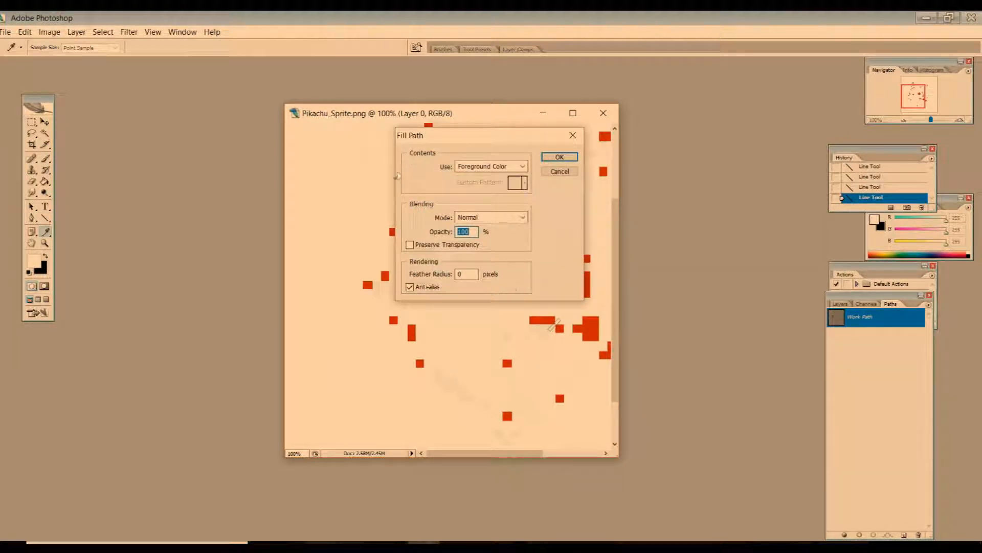
pyautogui.click(560, 157)
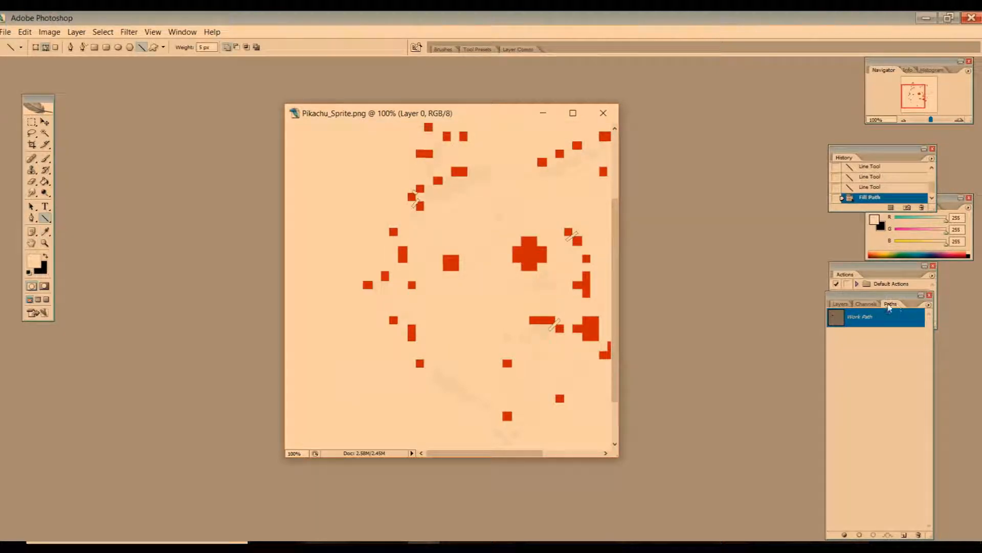
pyautogui.rightClick(858, 318)
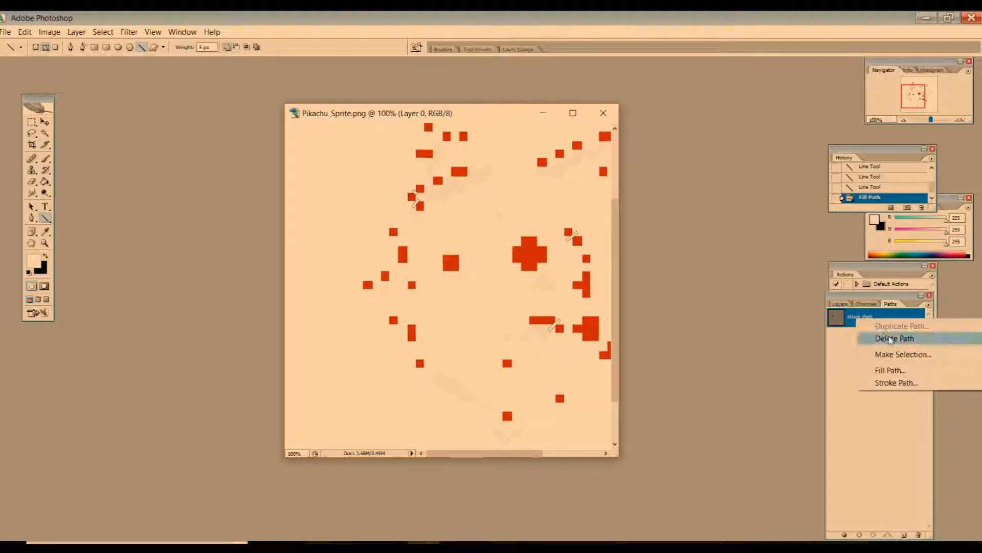
pyautogui.click(878, 327)
# Fill all red areas of the sprite with black using the Paint Bucket, and check the recolored areas across the image
pyautogui.moveTo(486, 453); pyautogui.dragTo(532, 453)
pyautogui.moveTo(617, 339); pyautogui.dragTo(617, 302)
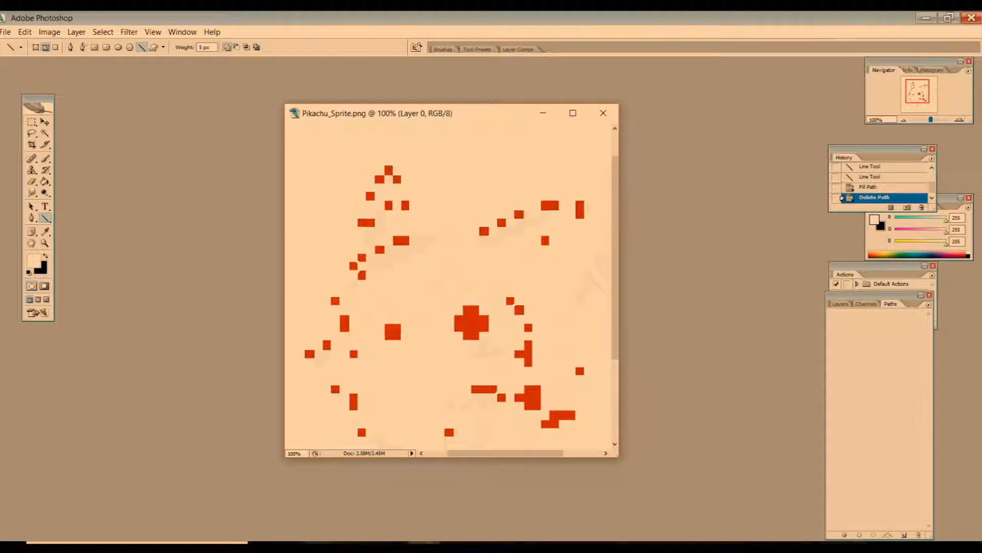
pyautogui.moveTo(615, 284)
pyautogui.mouseDown()
pyautogui.moveTo(614, 369)
pyautogui.moveTo(625, 281)
pyautogui.mouseUp()
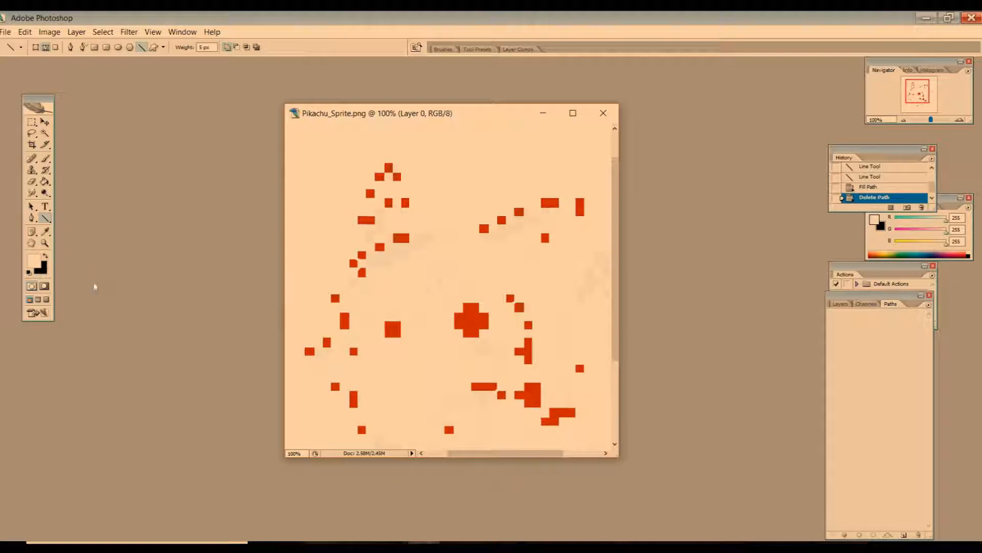
pyautogui.scroll(-1, 617, 222)
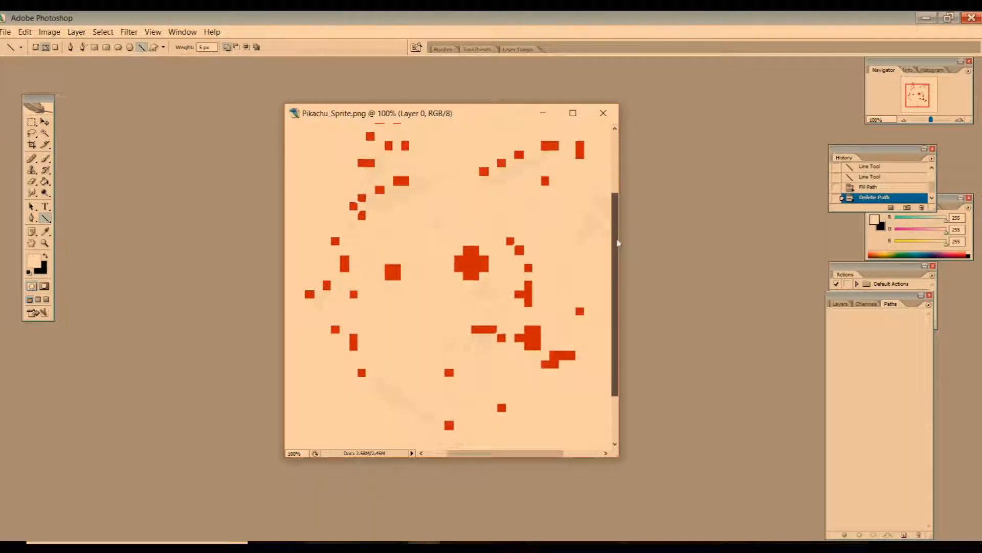
pyautogui.click(45, 181)
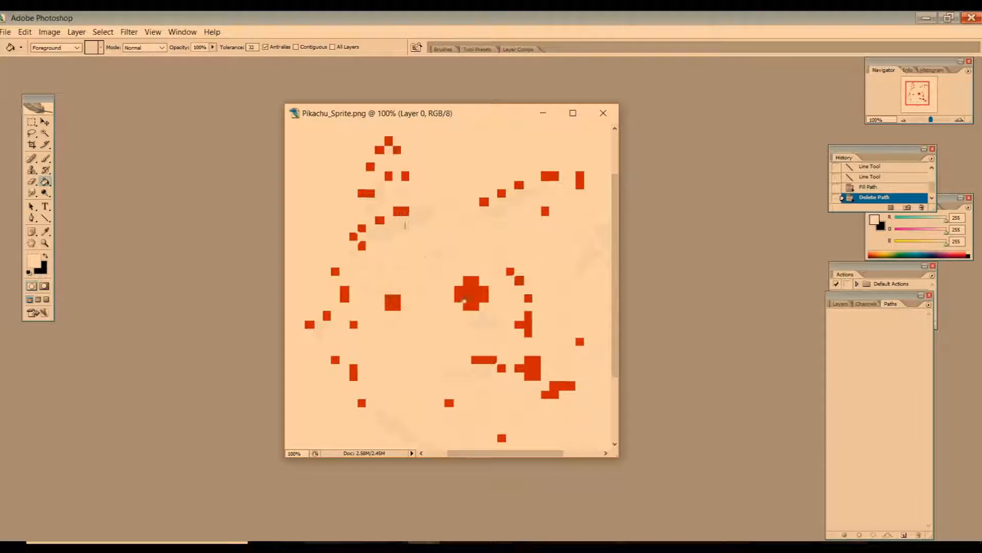
pyautogui.click(468, 292)
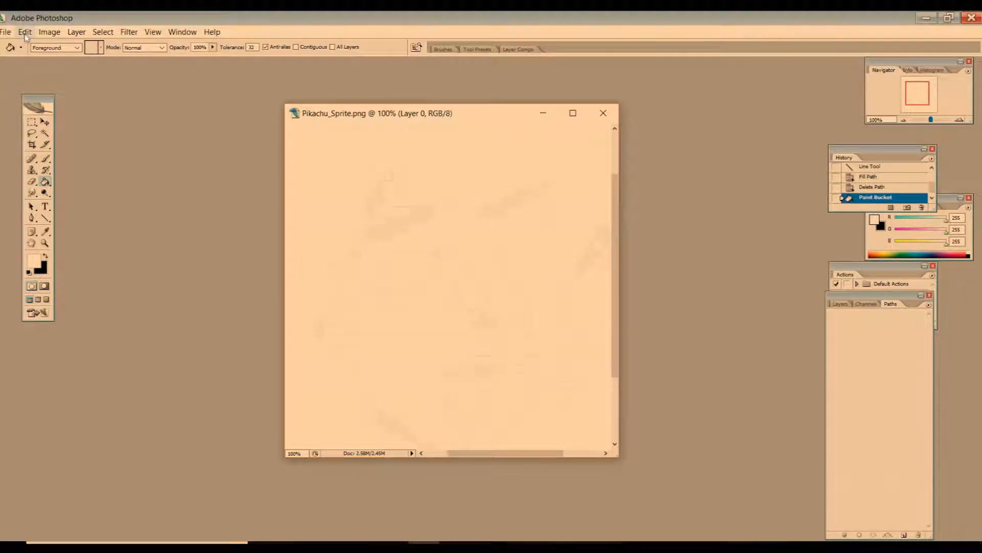
pyautogui.hotkey('ctrl', 'z')
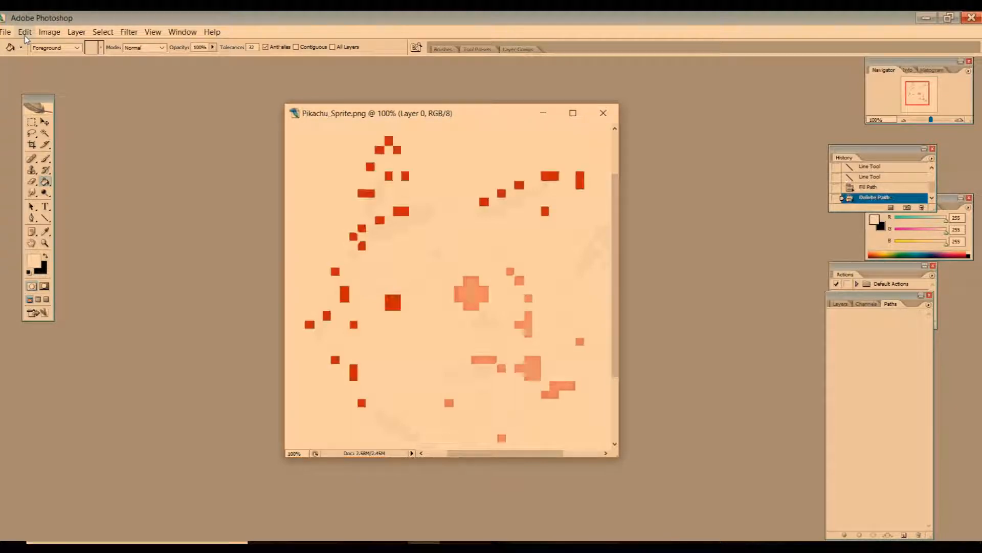
pyautogui.click(45, 255)
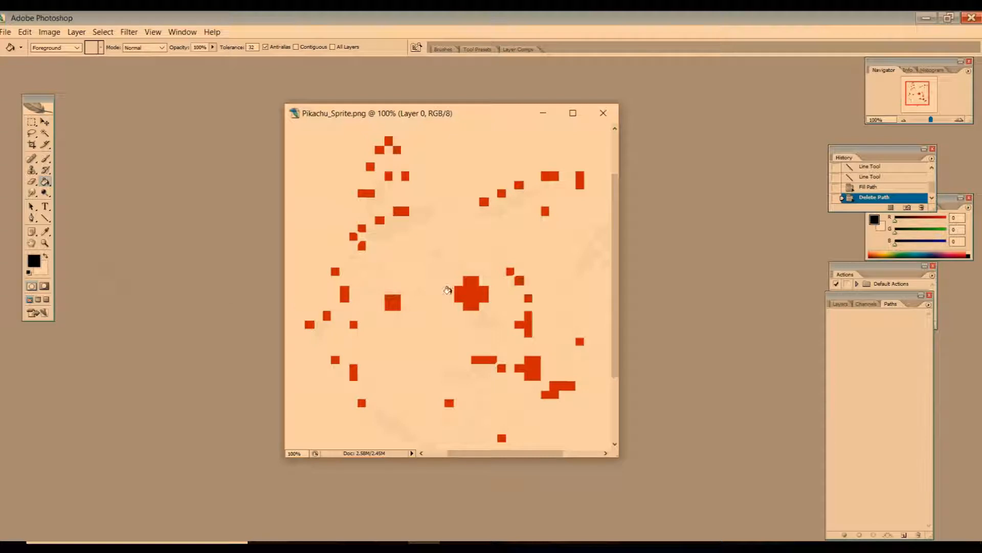
pyautogui.click(471, 293)
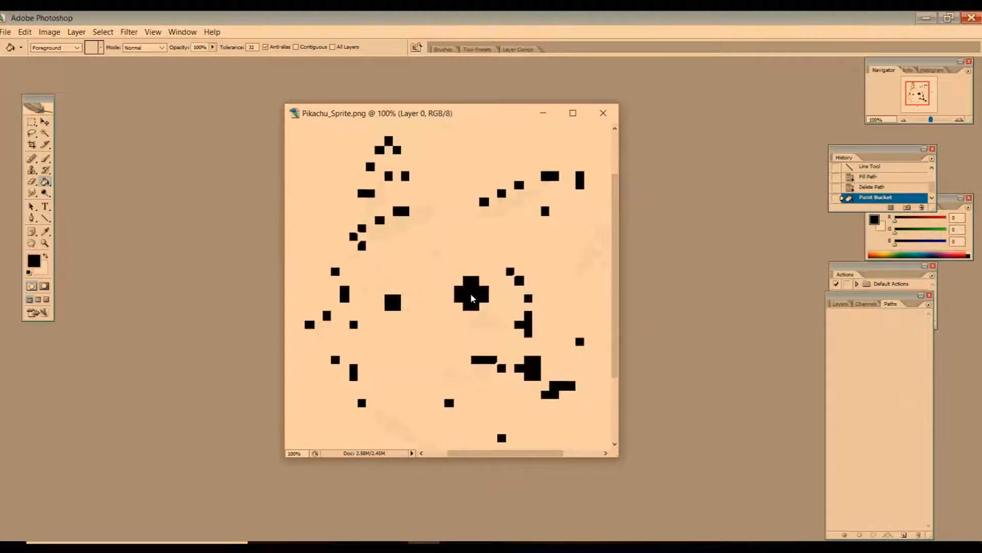
pyautogui.scroll(-3, 534, 424)
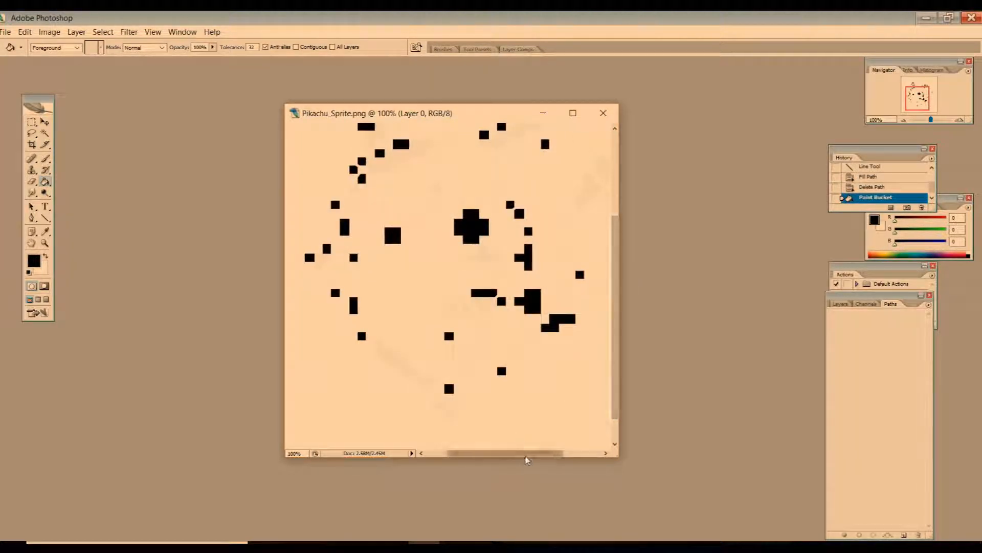
pyautogui.moveTo(526, 455); pyautogui.dragTo(565, 454)
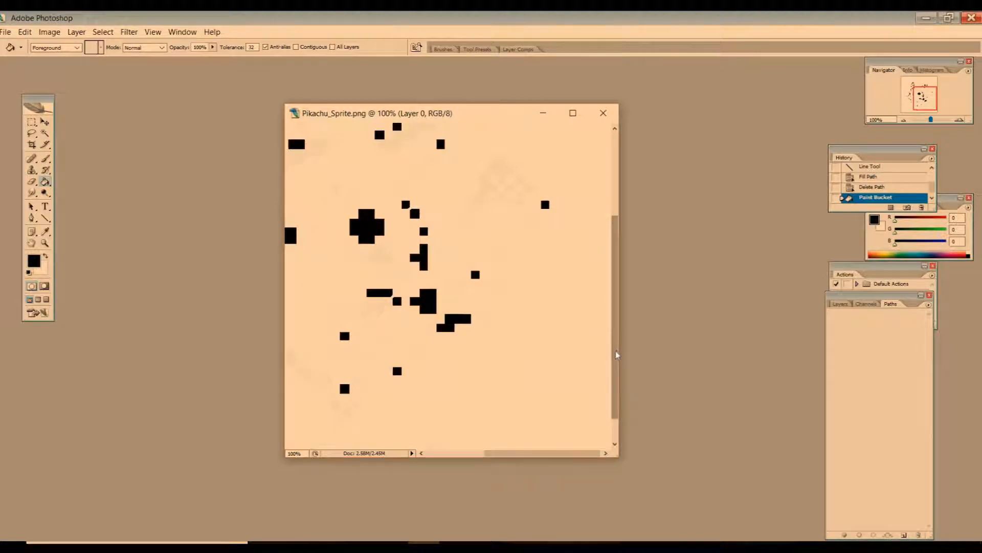
pyautogui.moveTo(618, 353); pyautogui.dragTo(616, 307)
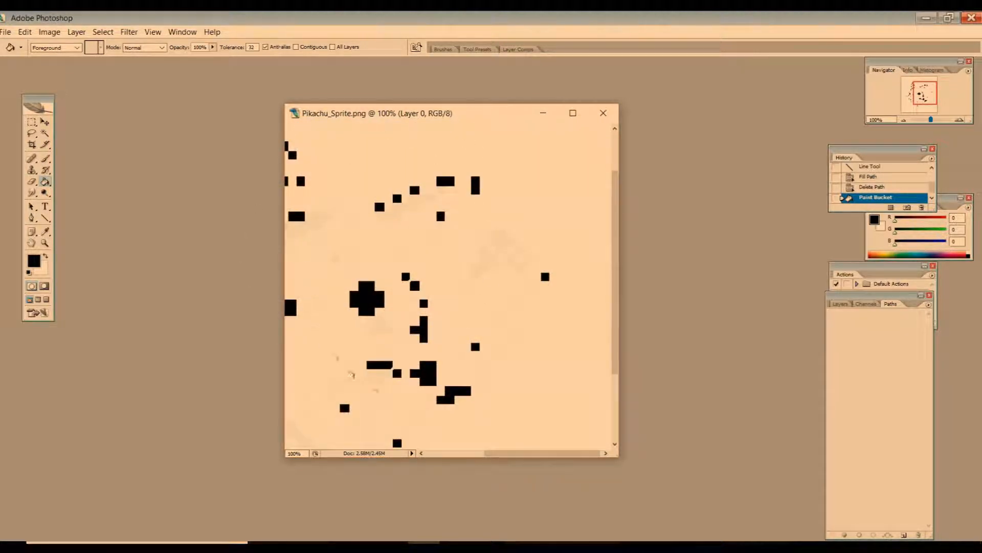
pyautogui.moveTo(616, 344)
pyautogui.mouseDown()
pyautogui.moveTo(620, 312)
pyautogui.moveTo(618, 338)
pyautogui.mouseUp()
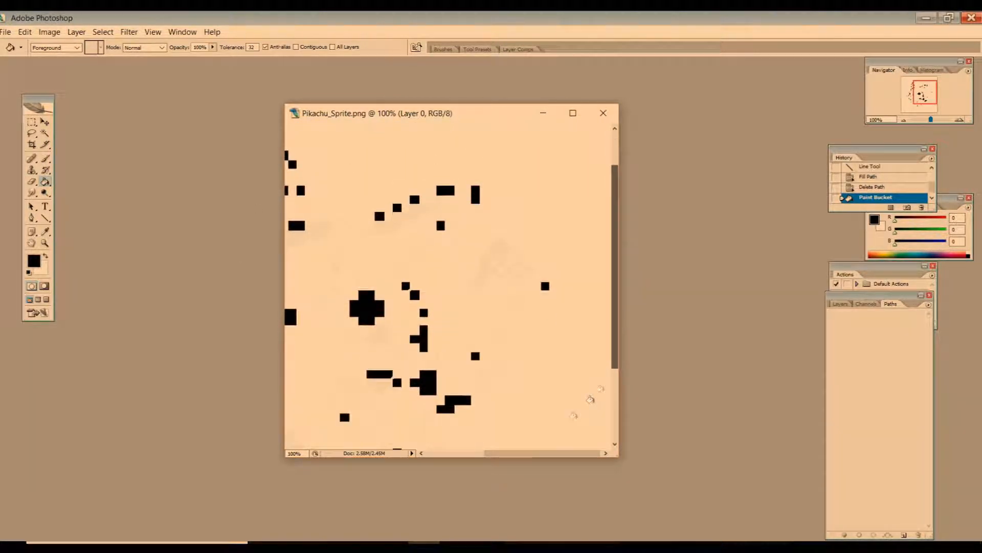
pyautogui.moveTo(562, 454); pyautogui.dragTo(555, 454)
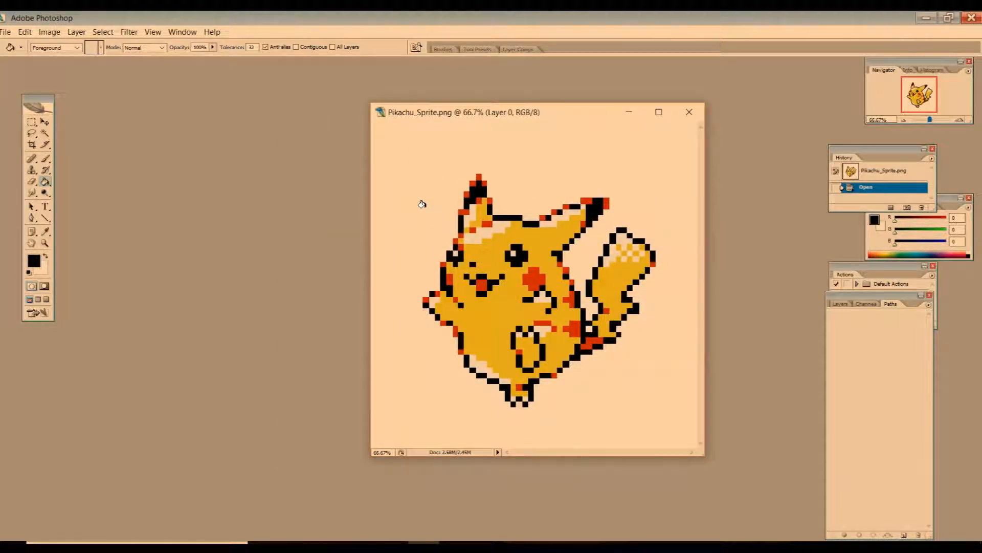
# Try filling the white patch of the upright ear with black using the Paint Bucket in Contiguous mode, and undo it
pyautogui.click(46, 256)
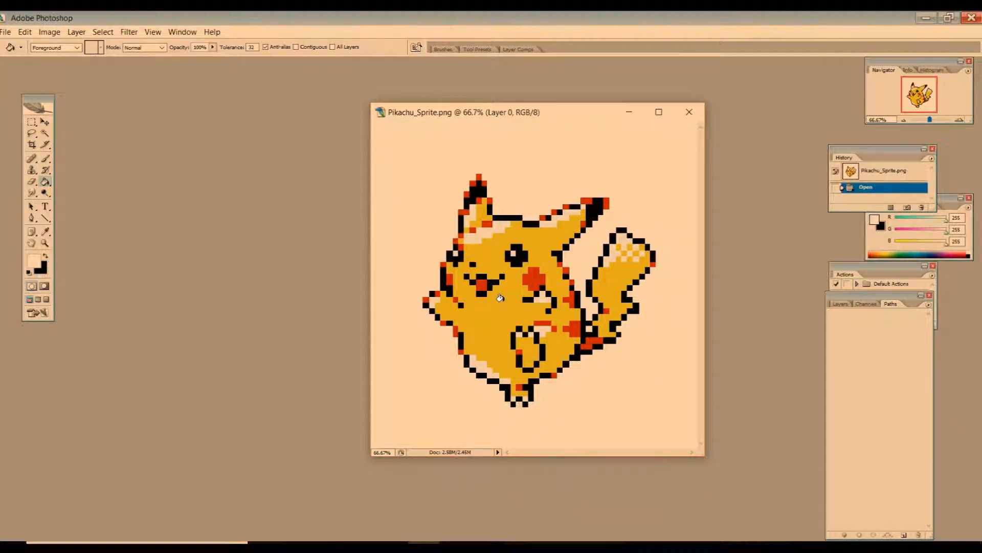
pyautogui.click(46, 255)
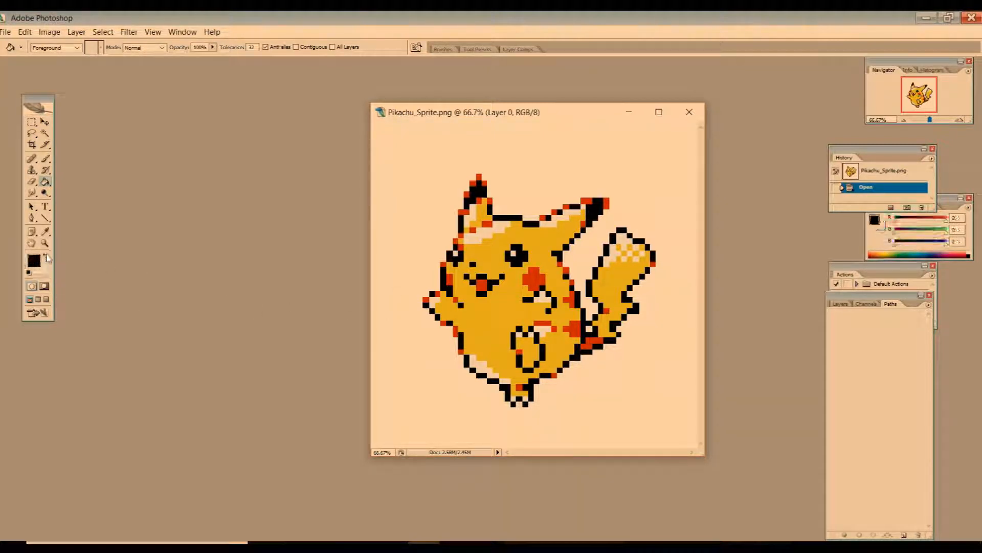
pyautogui.click(296, 47)
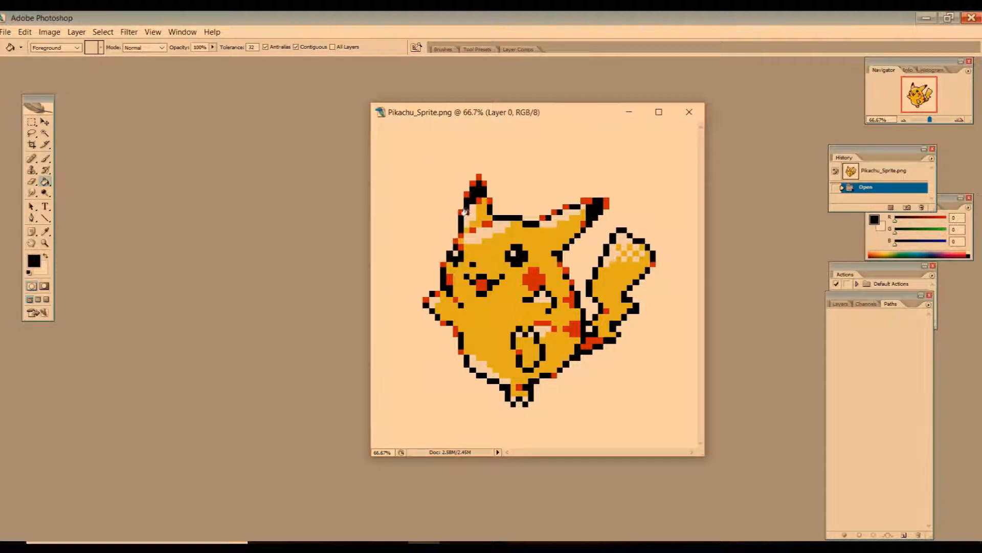
pyautogui.click(470, 208)
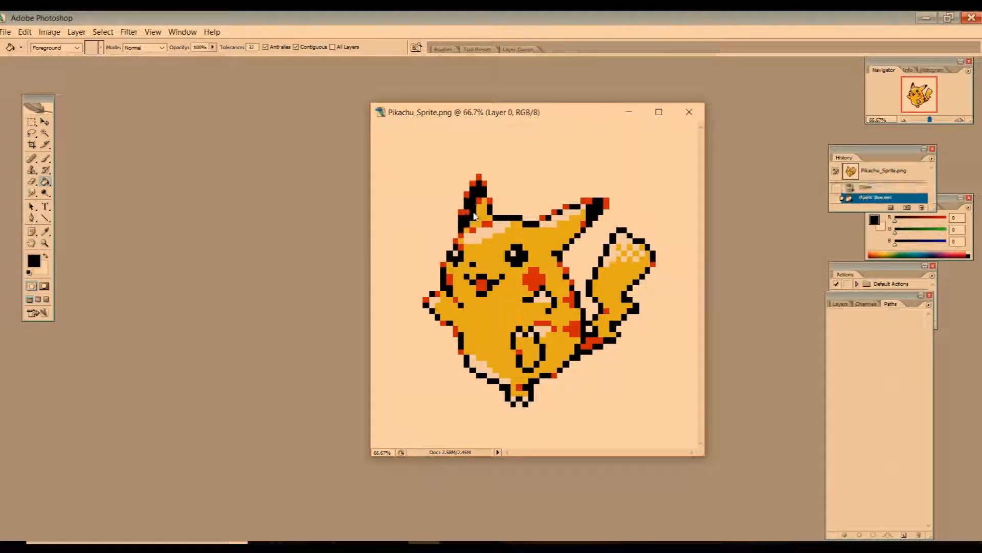
pyautogui.click(25, 32)
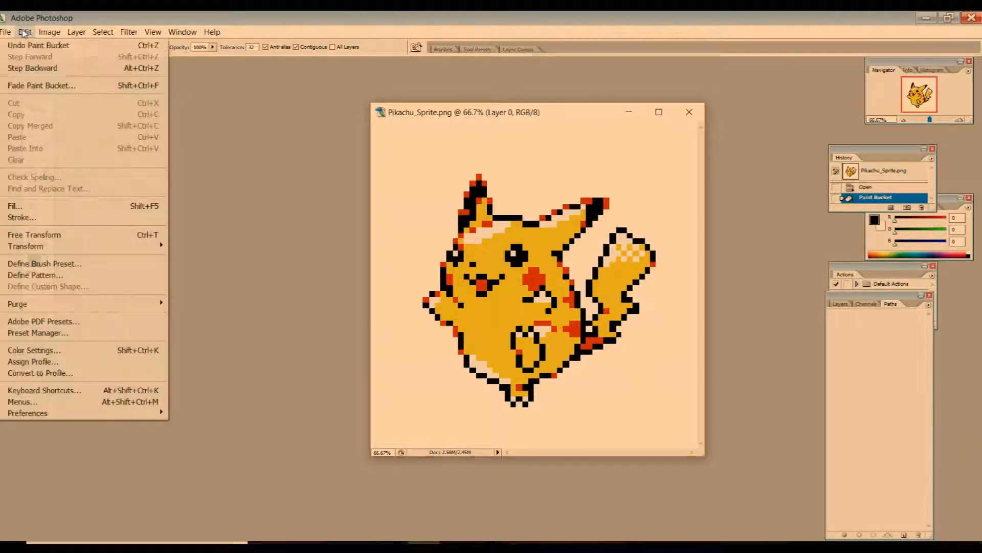
pyautogui.click(46, 42)
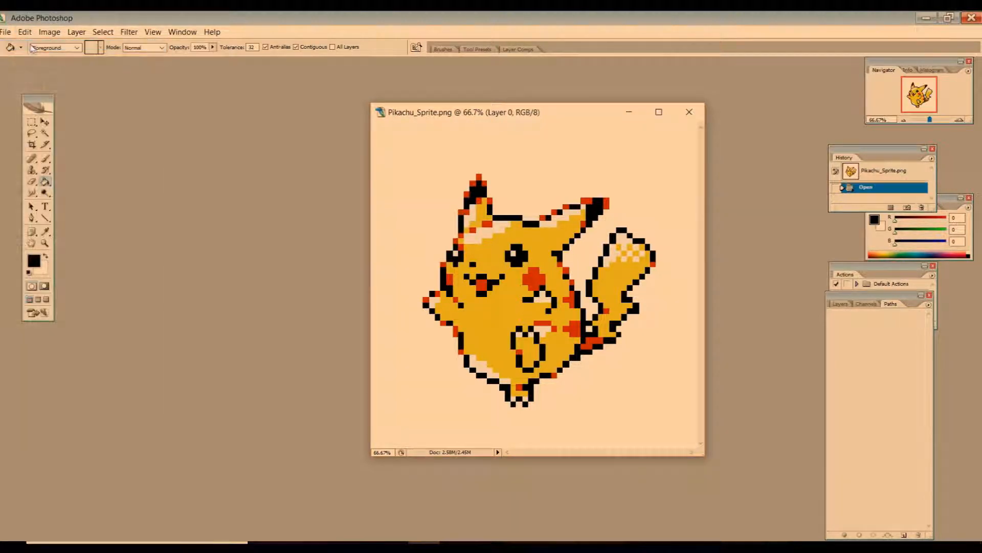
# Try filling all black areas of the sprite with white with Contiguous turned off, and undo the fill
pyautogui.click(46, 256)
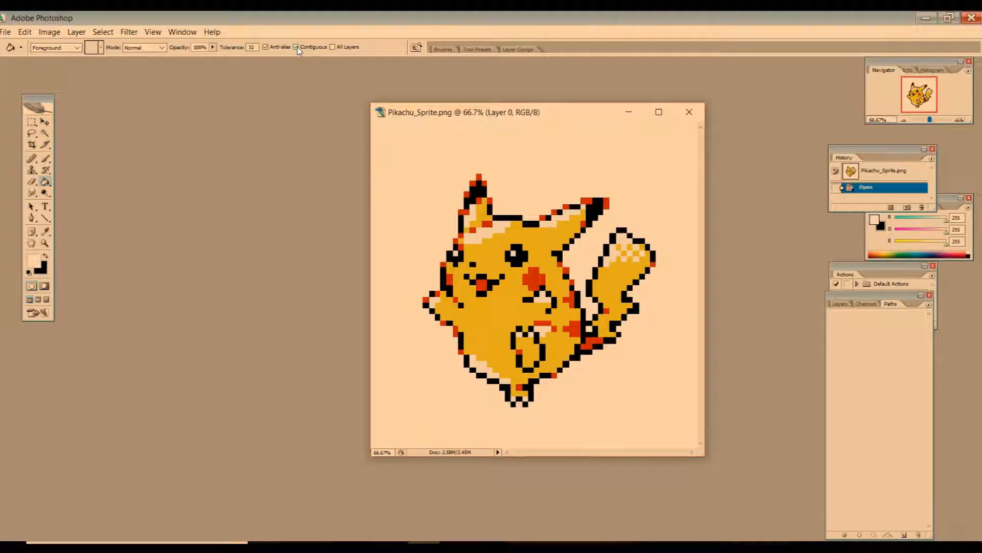
pyautogui.click(296, 47)
pyautogui.click(474, 187)
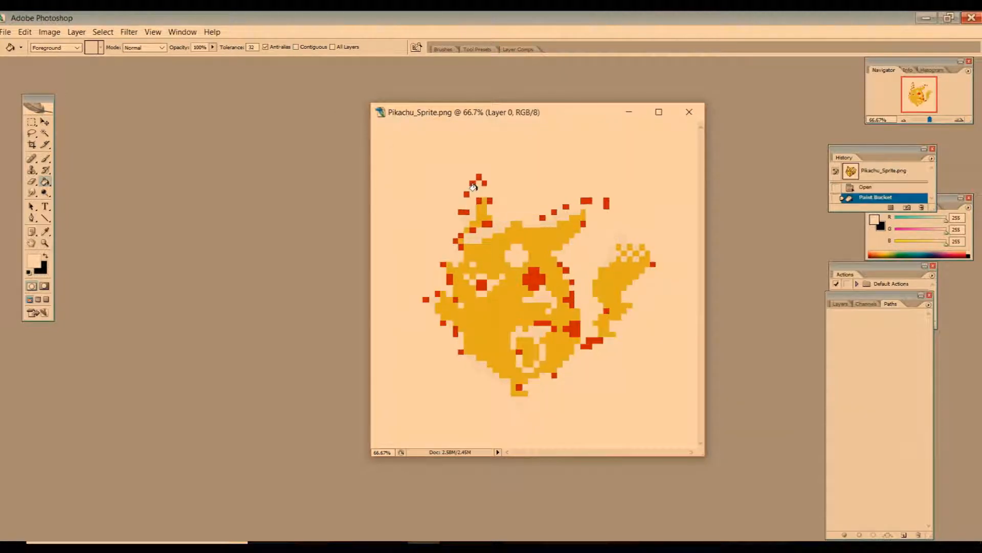
pyautogui.click(25, 32)
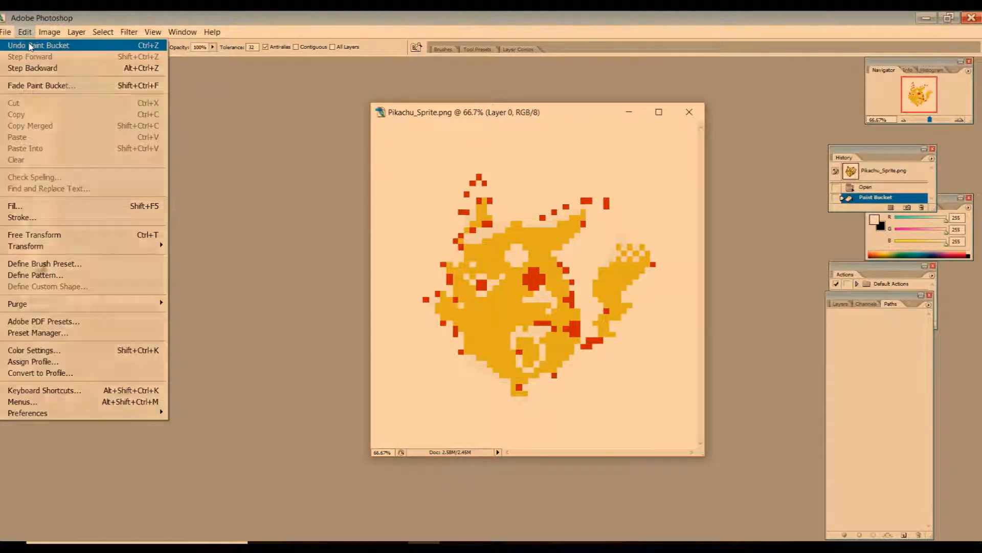
pyautogui.click(30, 45)
# Sample the sprite's yellow body color and fill all black areas with it using the Paint Bucket with Contiguous off
pyautogui.click(45, 231)
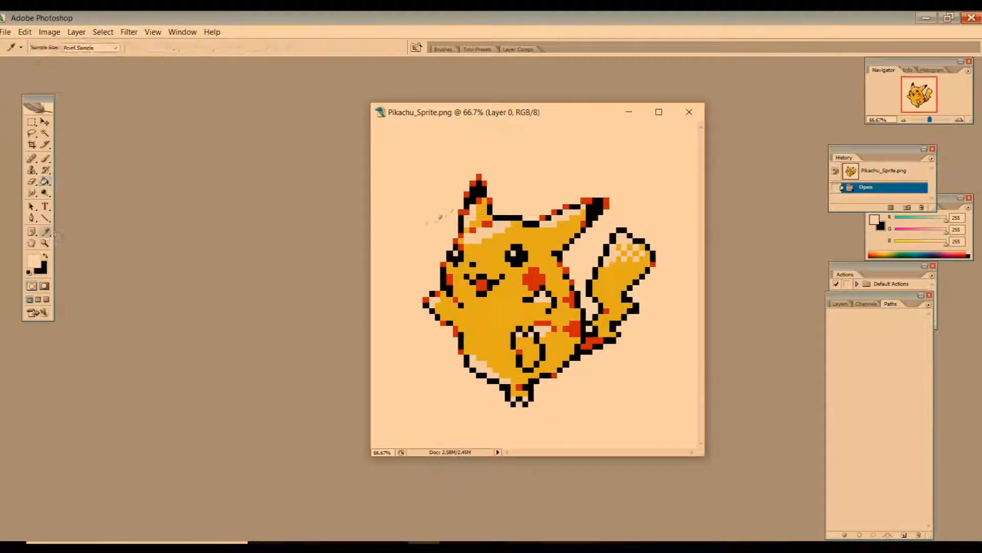
pyautogui.click(487, 256)
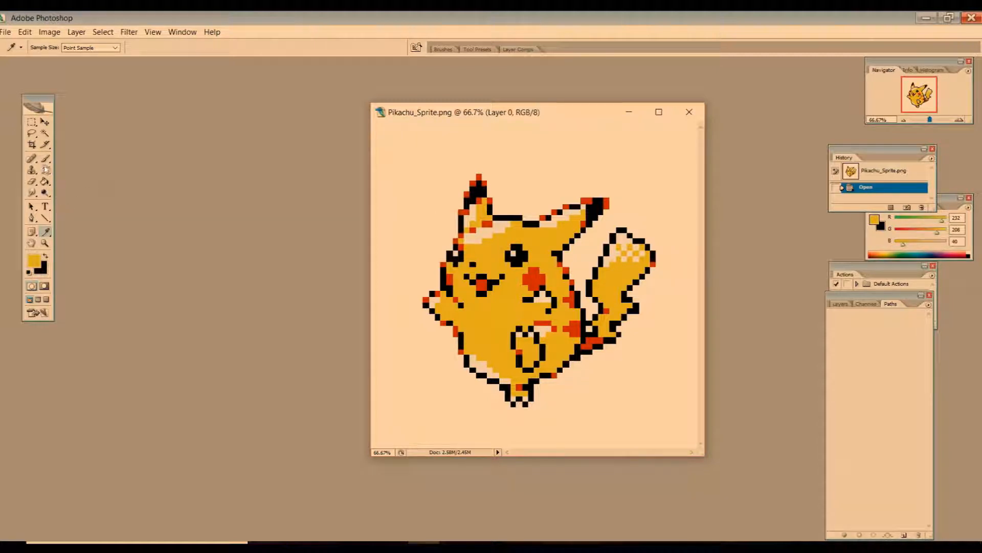
pyautogui.click(45, 181)
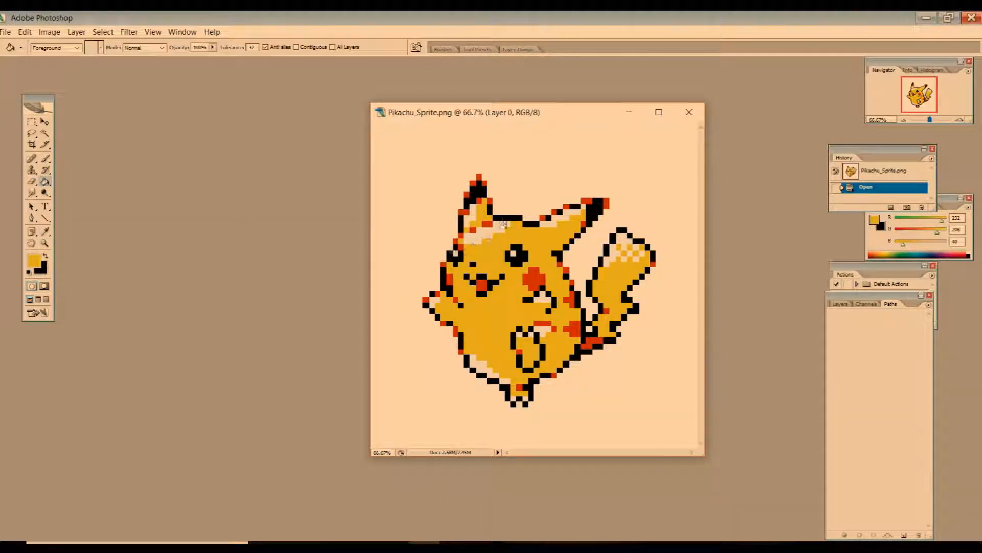
pyautogui.click(474, 189)
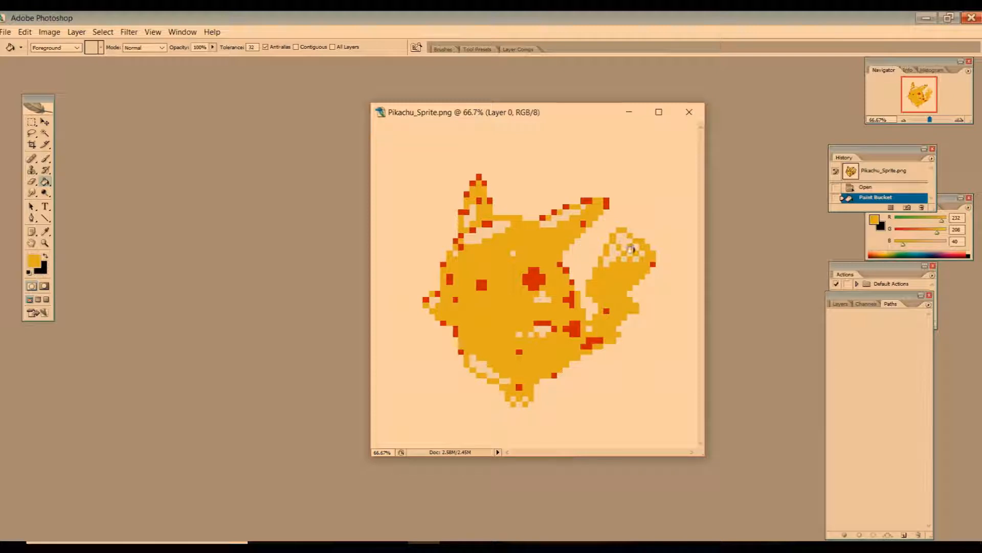
# Set the foreground to black and, with Contiguous on, fill the white patches of both ears and the forehead using the Paint Bucket
pyautogui.click(29, 273)
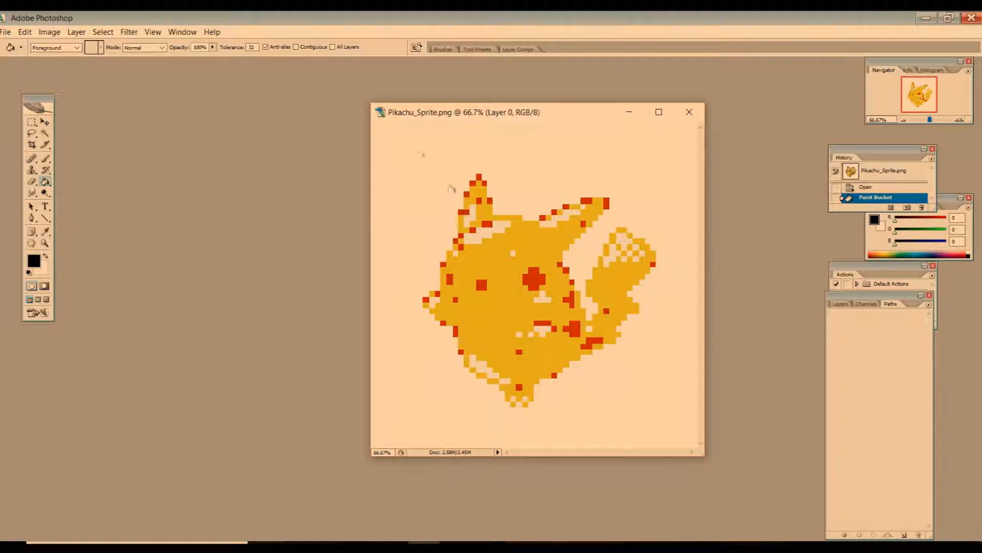
pyautogui.click(296, 47)
pyautogui.click(468, 214)
pyautogui.click(480, 231)
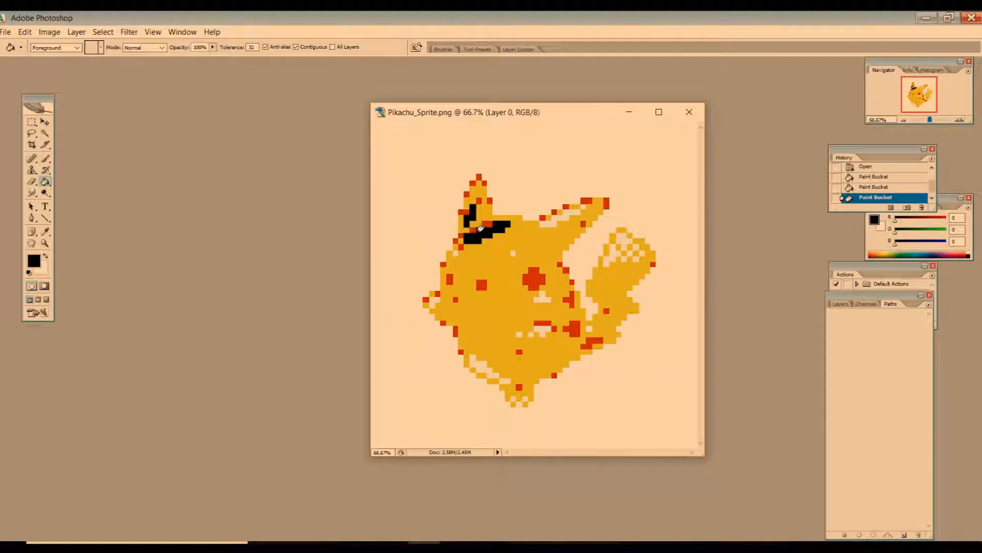
pyautogui.click(550, 218)
pyautogui.click(562, 214)
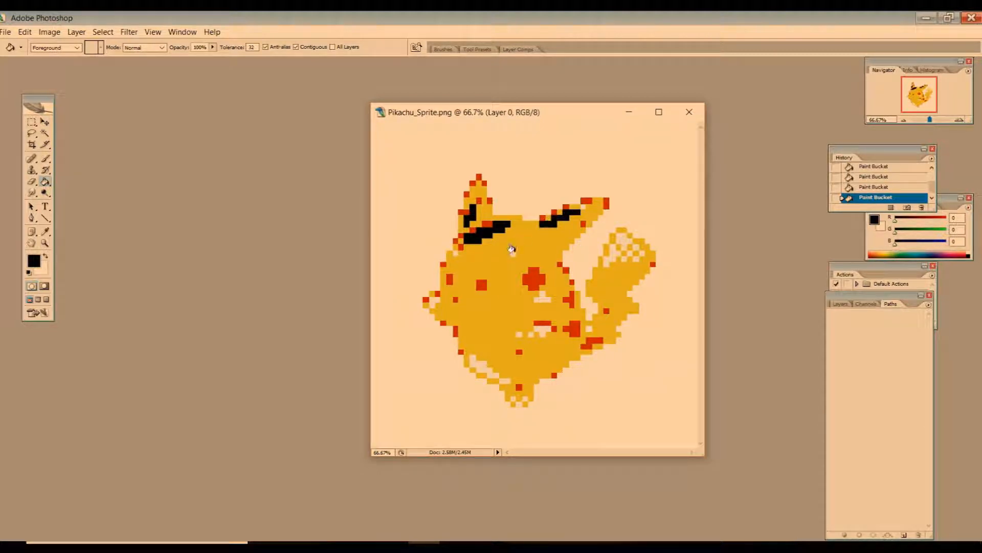
# Fill the white pixels of the eyes, the raised hand, the lower body edge and the toes with black
pyautogui.click(513, 253)
pyautogui.click(454, 253)
pyautogui.click(430, 302)
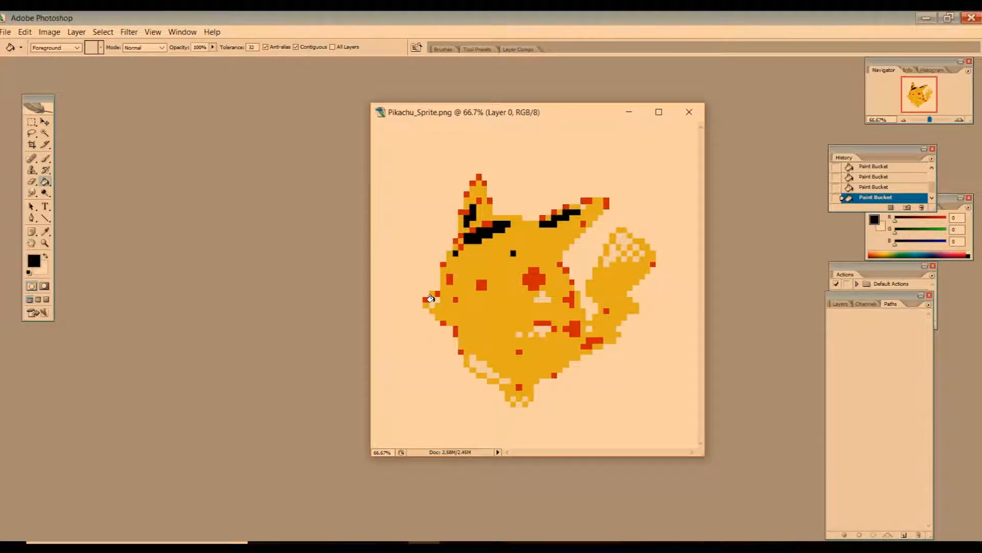
pyautogui.click(471, 360)
pyautogui.click(505, 381)
pyautogui.click(512, 395)
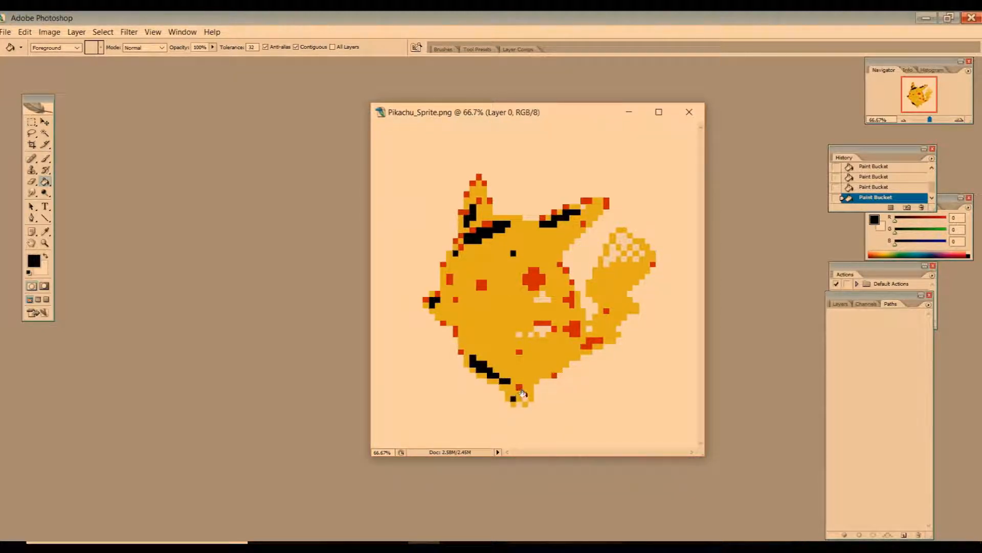
pyautogui.click(524, 397)
# Fill the white patches on the belly and arm and the white checkered tail tip with black
pyautogui.click(517, 333)
pyautogui.click(530, 332)
pyautogui.click(541, 329)
pyautogui.click(538, 295)
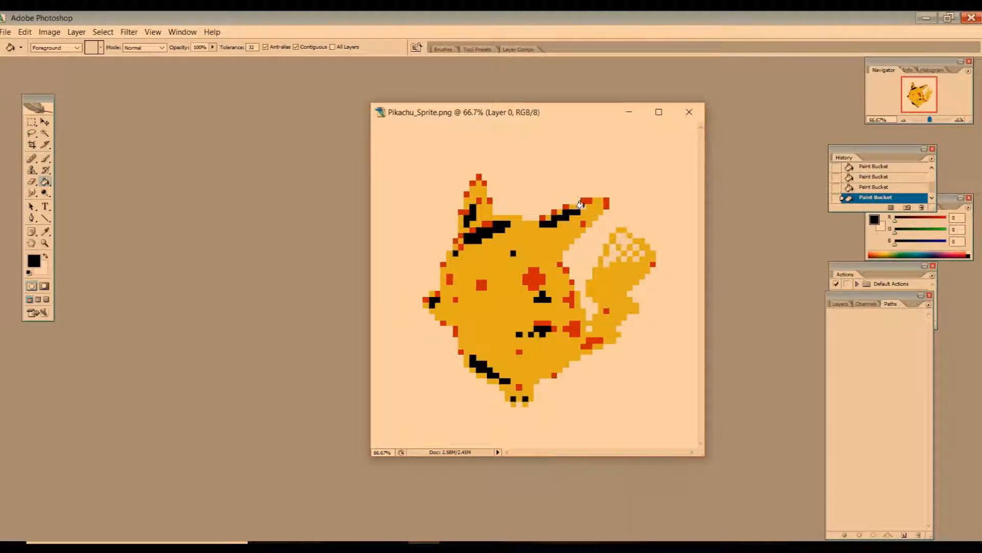
pyautogui.click(612, 250)
pyautogui.click(623, 238)
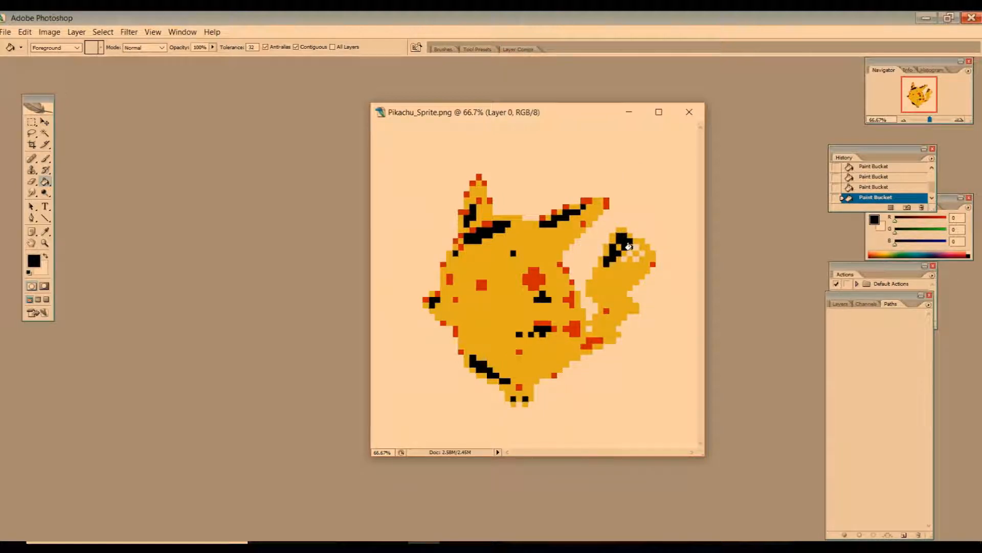
pyautogui.click(637, 253)
pyautogui.click(625, 254)
# Fill all yellow and red areas with white, turning Contiguous off to include the isolated pixels, leaving only the black patches
pyautogui.click(45, 255)
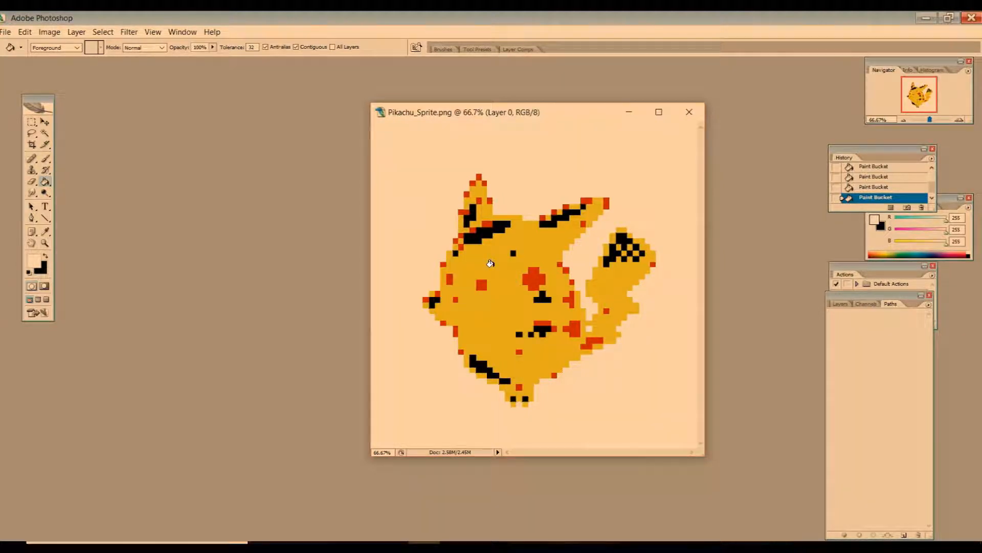
pyautogui.click(490, 263)
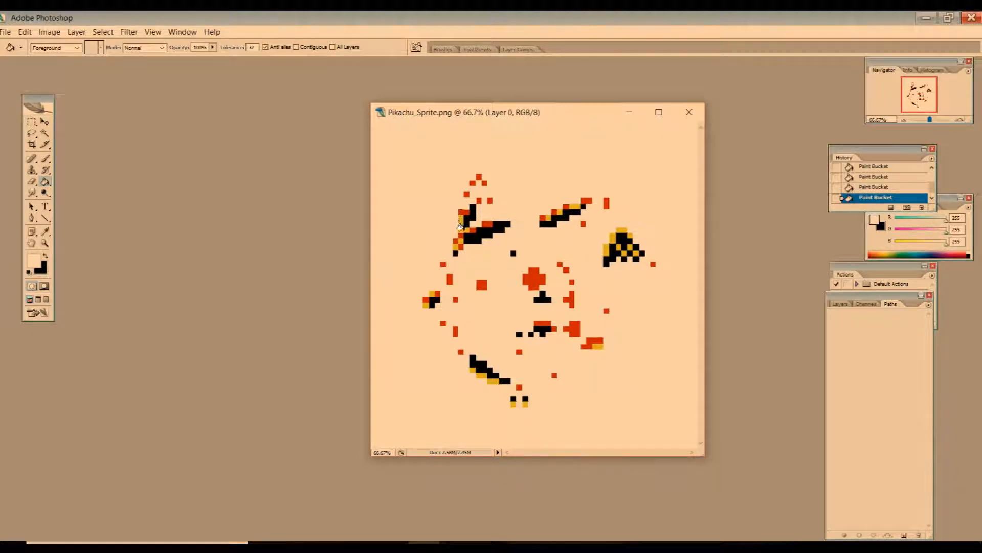
pyautogui.click(458, 226)
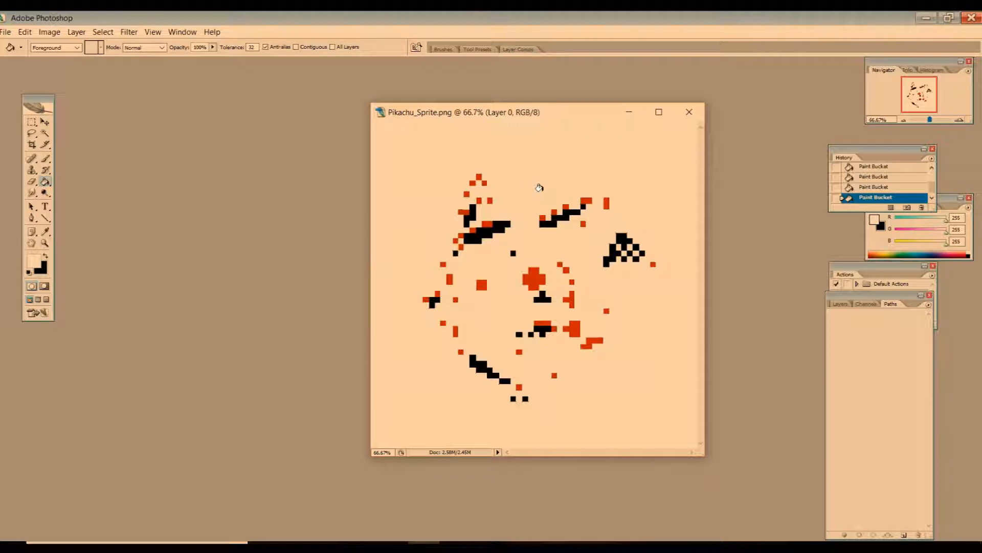
pyautogui.click(532, 274)
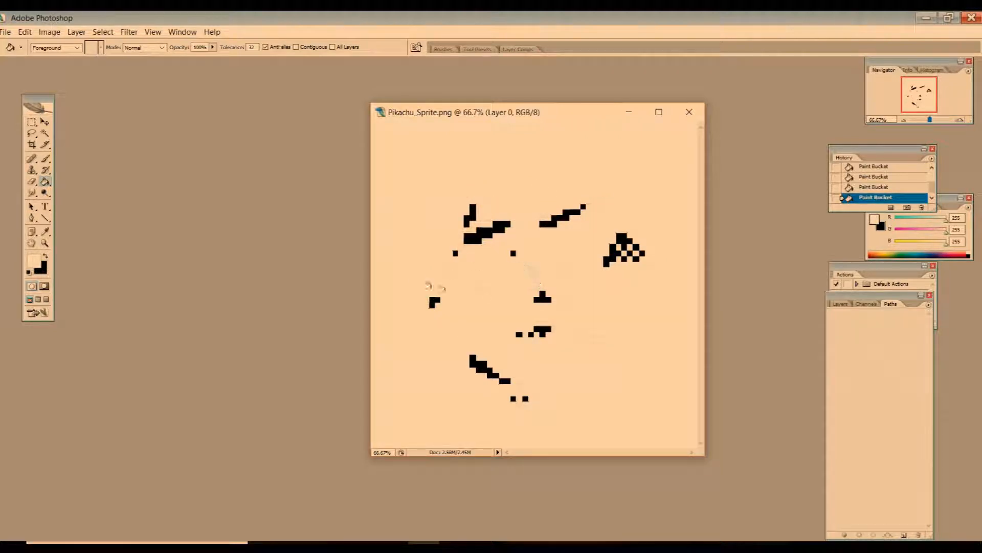
# Draw short 5 px line paths across the diagonal pixel joins at the slanted ear's end and in the tail's checkered area
pyautogui.click(44, 243)
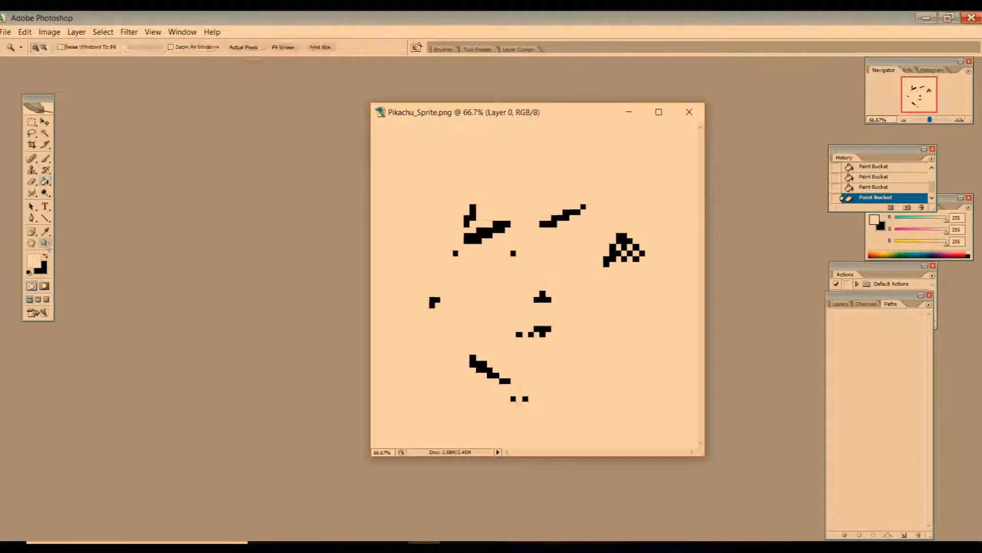
pyautogui.click(587, 221)
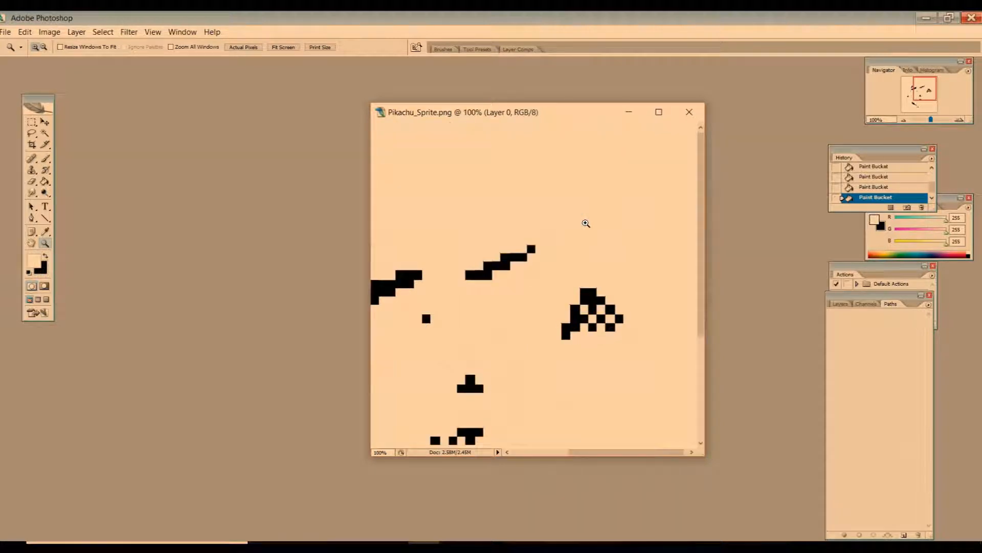
pyautogui.moveTo(700, 291); pyautogui.dragTo(702, 321)
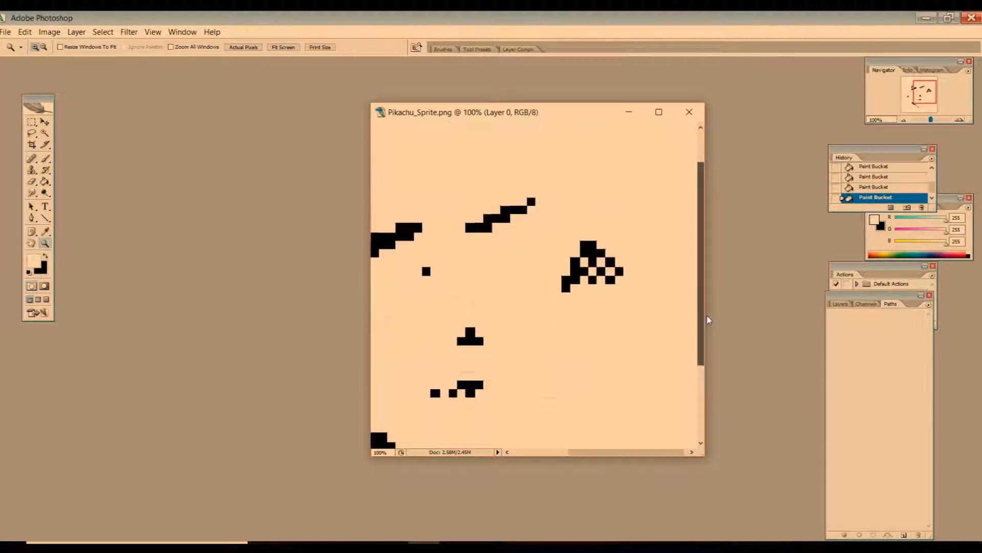
pyautogui.click(47, 219)
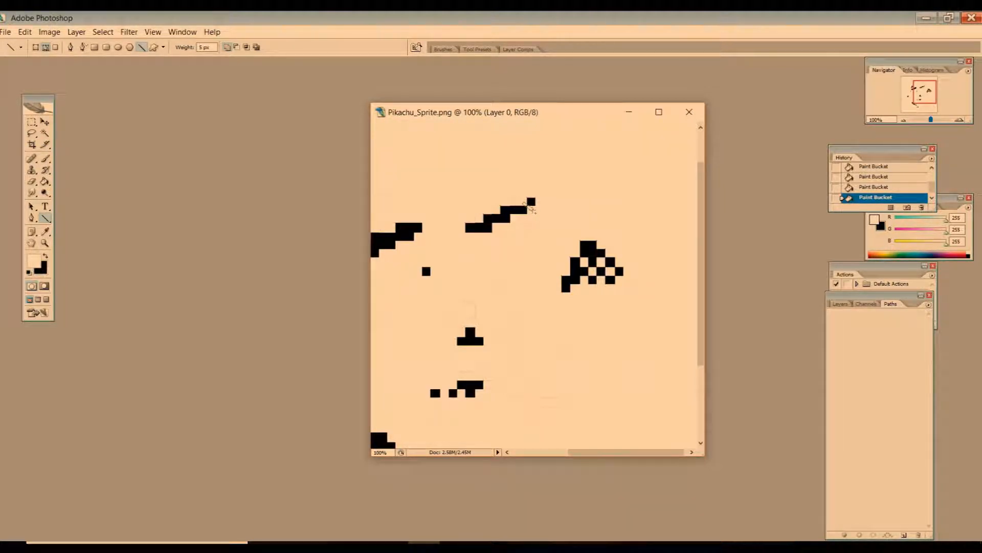
pyautogui.click(531, 207)
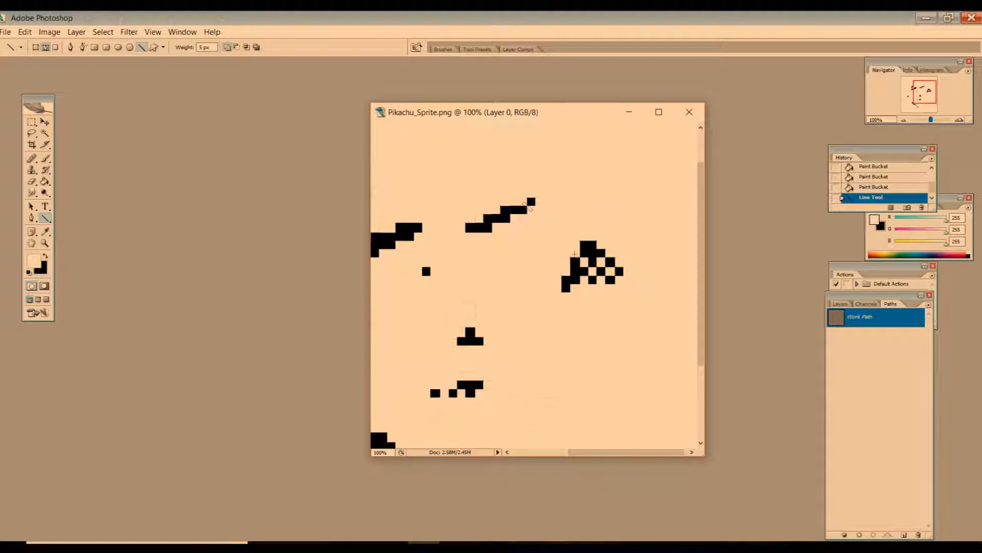
pyautogui.click(583, 260)
pyautogui.click(583, 260)
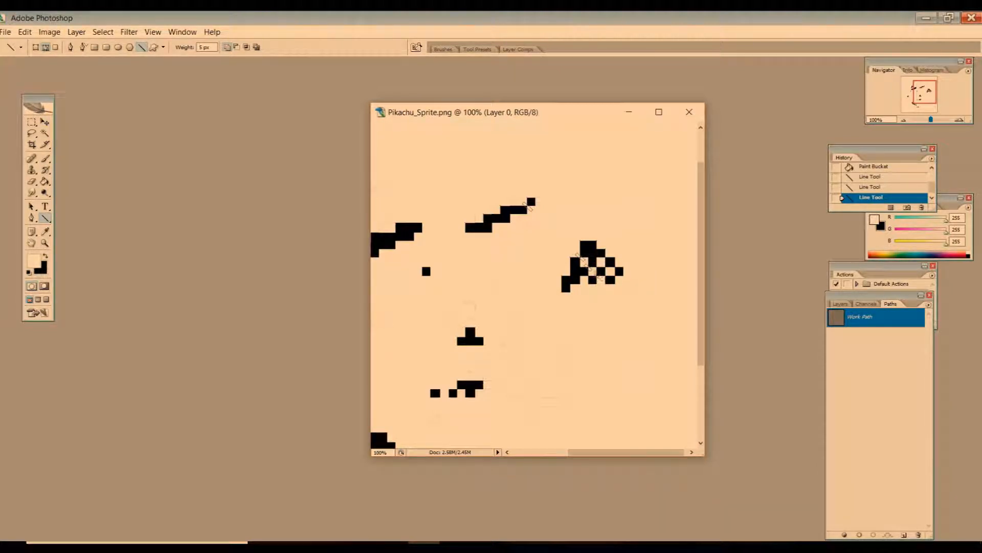
pyautogui.click(587, 265)
# Add 5 px line paths across the remaining diagonal joins at the belly patch and the lower body edge
pyautogui.moveTo(625, 453); pyautogui.dragTo(585, 452)
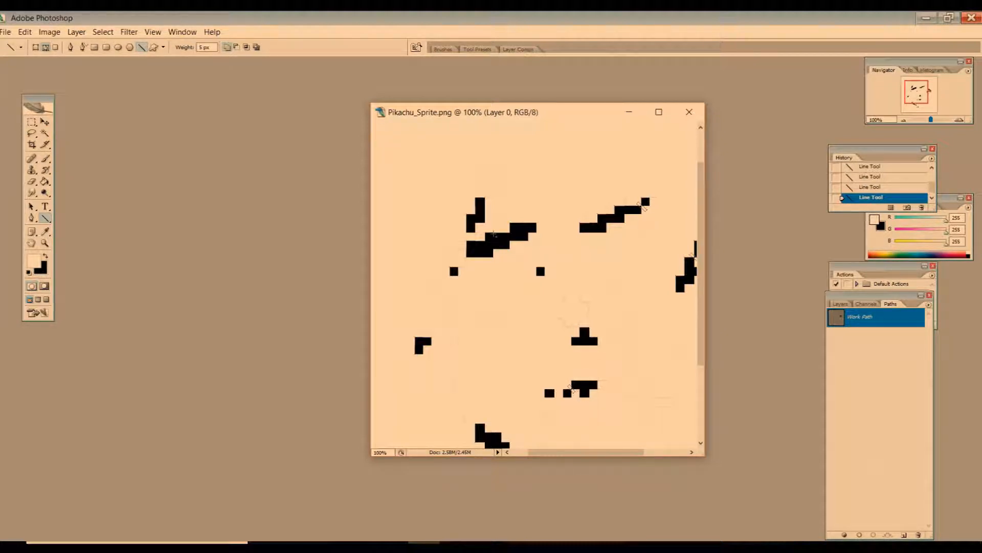
pyautogui.moveTo(700, 266); pyautogui.dragTo(701, 340)
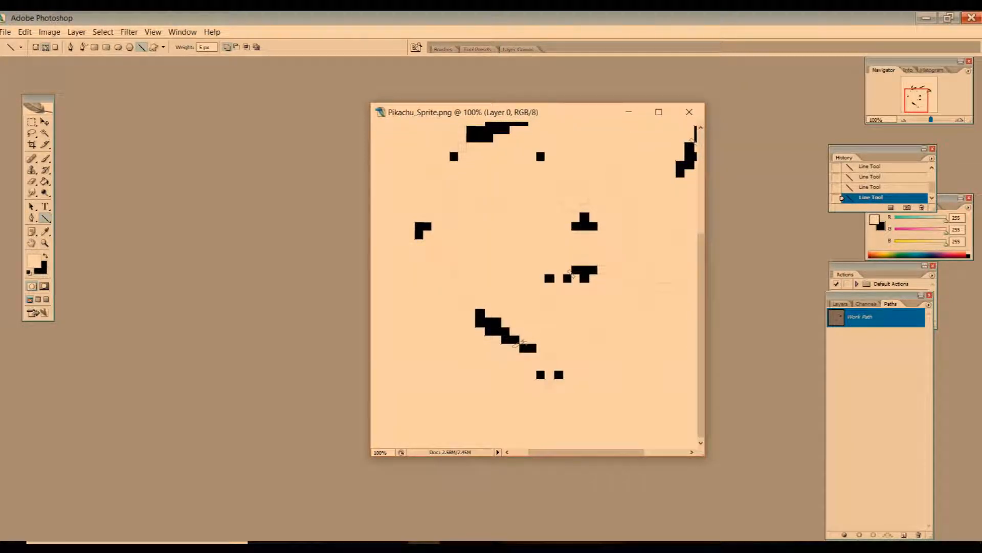
pyautogui.moveTo(586, 451)
pyautogui.mouseDown()
pyautogui.moveTo(620, 452)
pyautogui.moveTo(584, 452)
pyautogui.mouseUp()
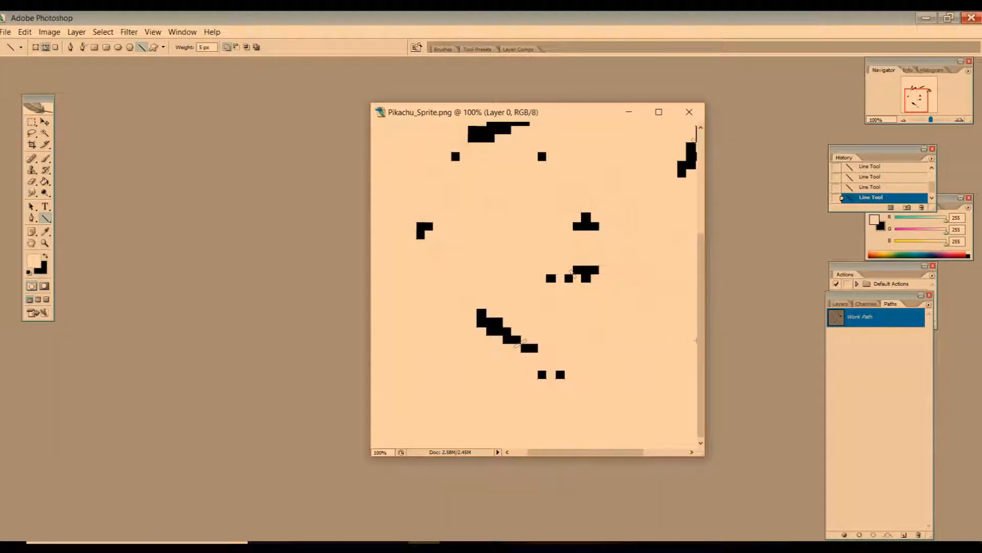
pyautogui.moveTo(701, 256)
pyautogui.mouseDown()
pyautogui.moveTo(704, 182)
pyautogui.moveTo(704, 256)
pyautogui.mouseUp()
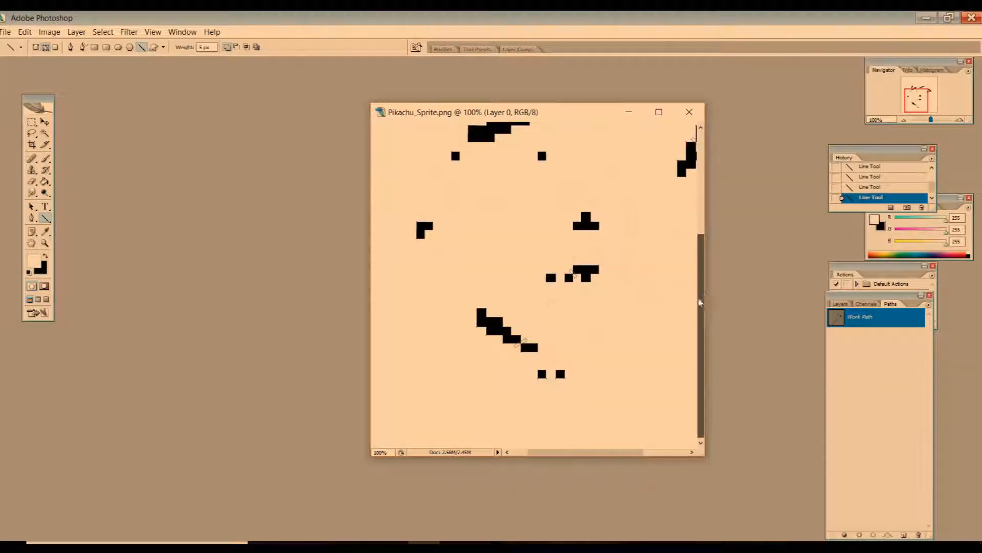
pyautogui.moveTo(602, 457); pyautogui.dragTo(568, 450)
pyautogui.moveTo(701, 335); pyautogui.dragTo(704, 296)
# Fill the line paths with the white foreground color in Normal mode at 100% opacity, and check the cut joins
pyautogui.rightClick(563, 245)
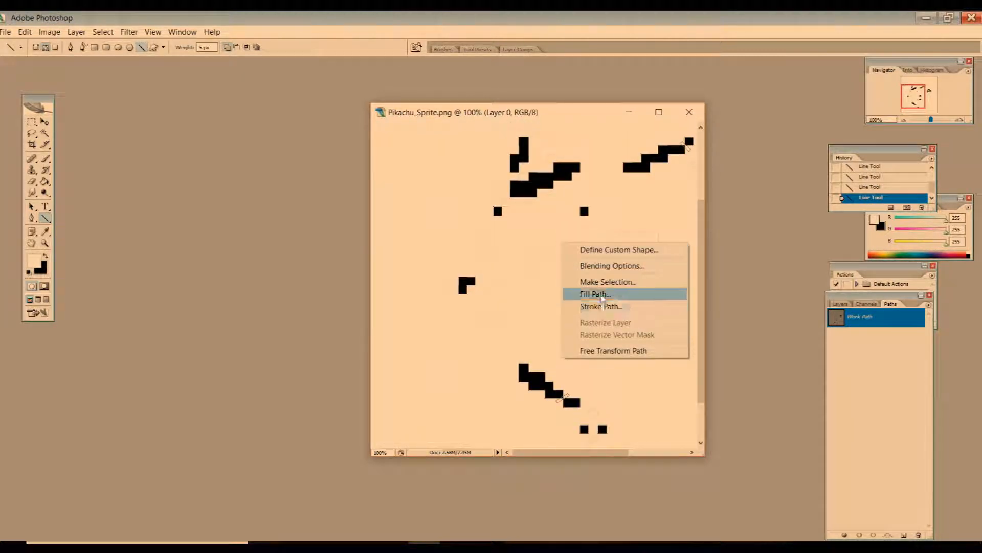
pyautogui.click(596, 294)
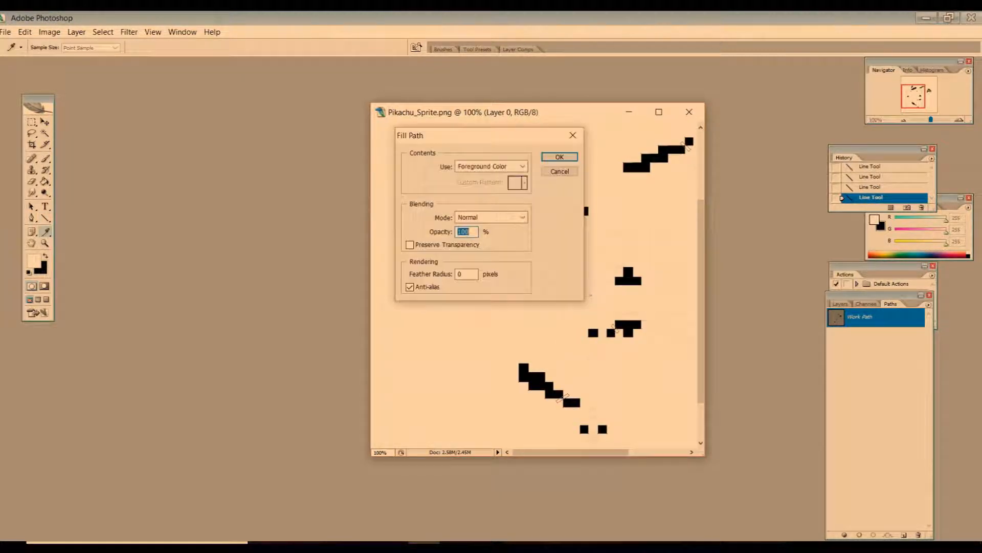
pyautogui.click(560, 158)
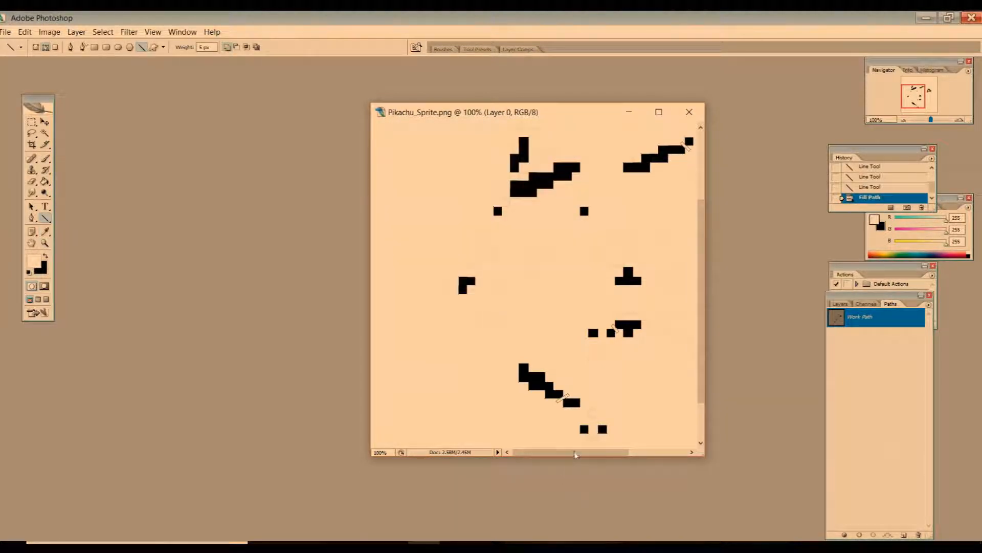
pyautogui.moveTo(576, 455); pyautogui.dragTo(636, 453)
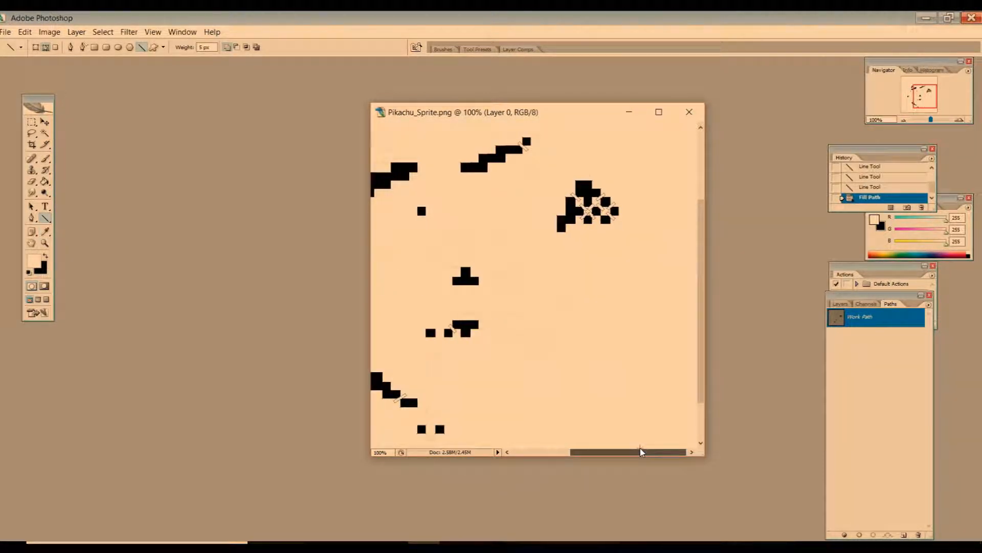
pyautogui.moveTo(641, 452); pyautogui.dragTo(601, 452)
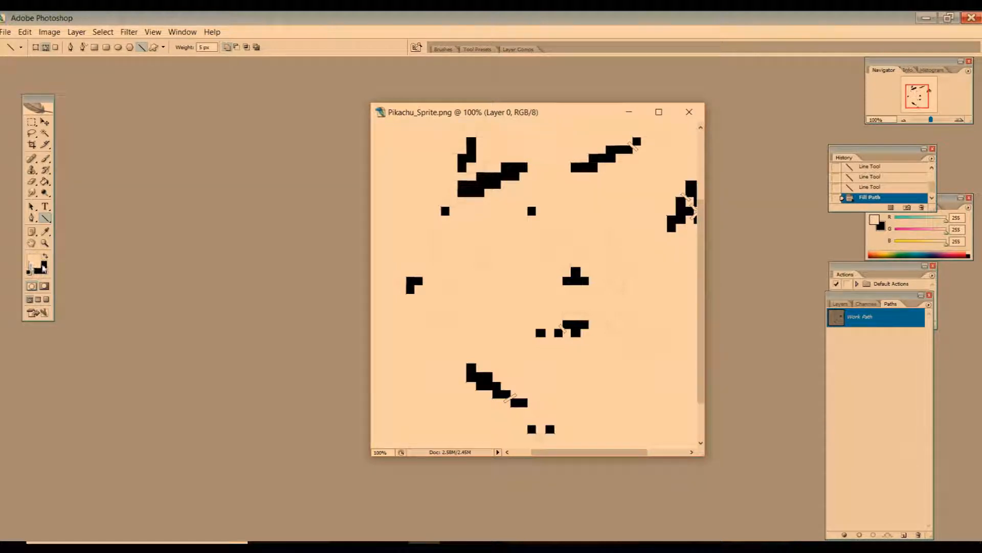
# Fill the work path a second time with the foreground color at 100% opacity to clean up the cuts
pyautogui.rightClick(504, 263)
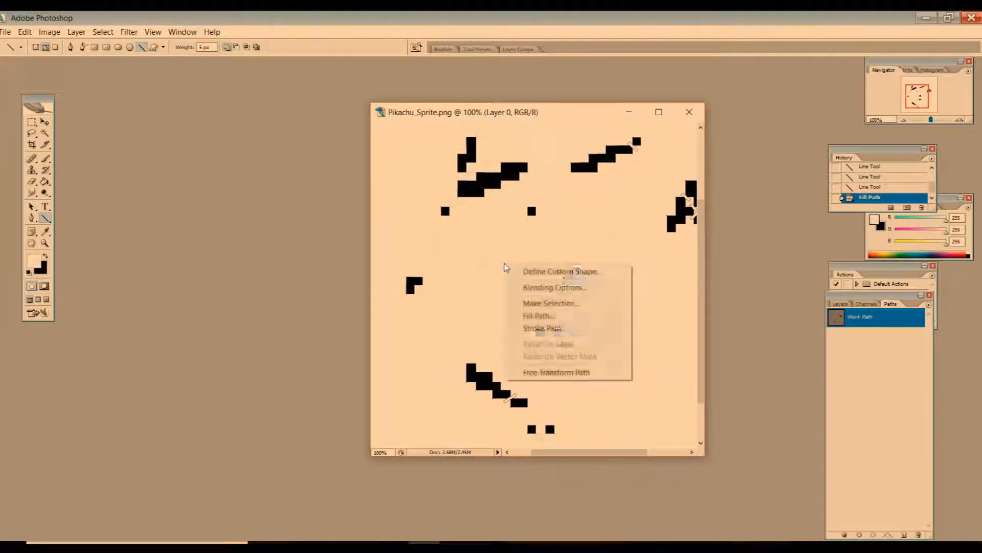
pyautogui.click(532, 313)
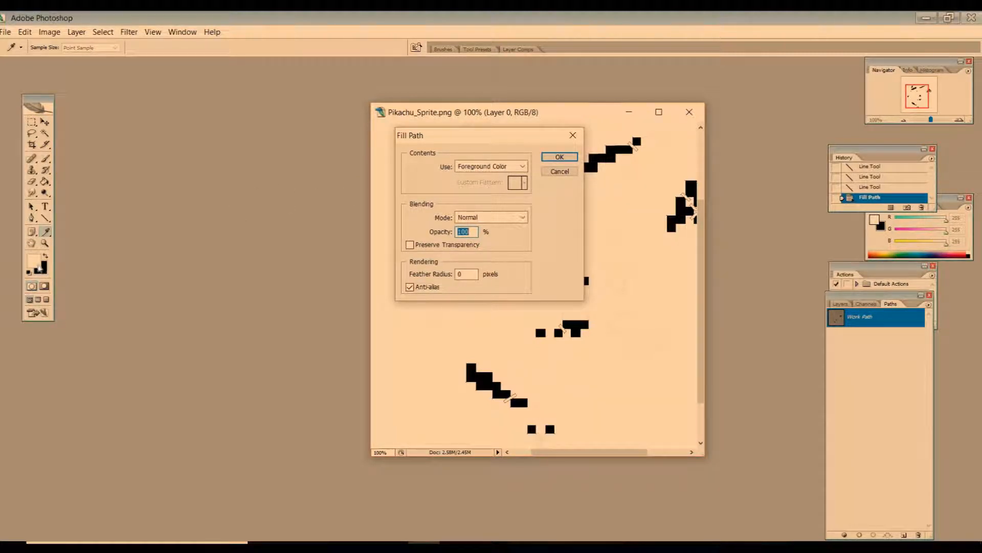
pyautogui.click(521, 168)
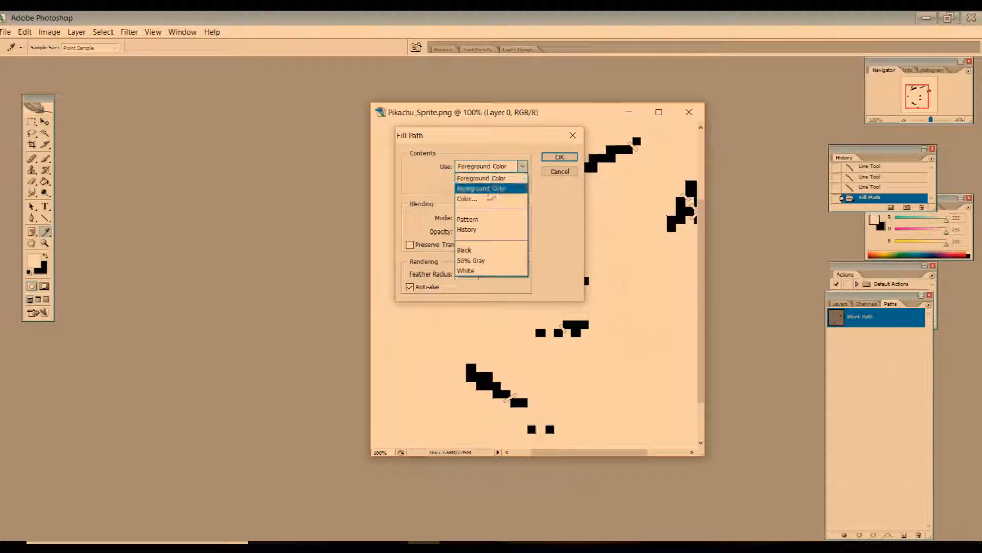
pyautogui.click(527, 174)
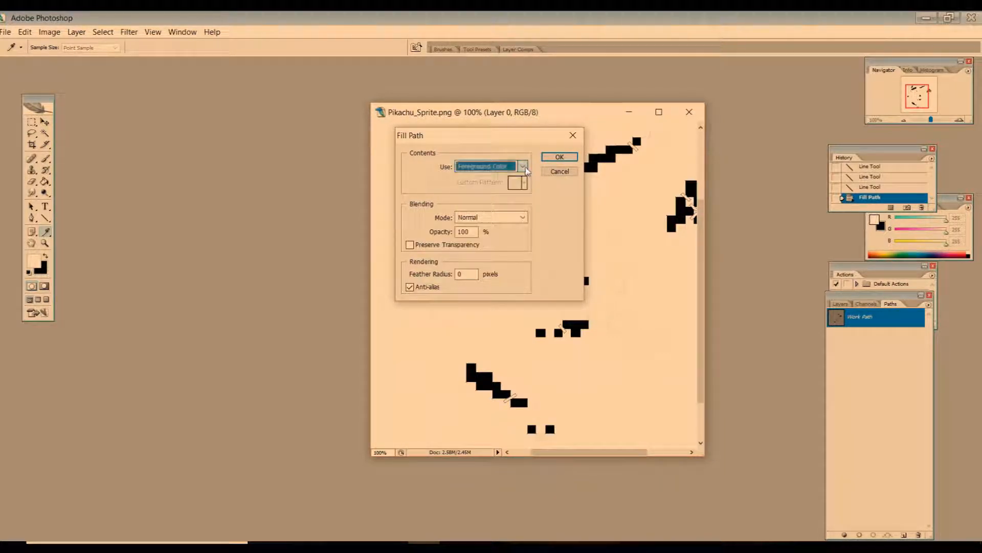
pyautogui.click(562, 156)
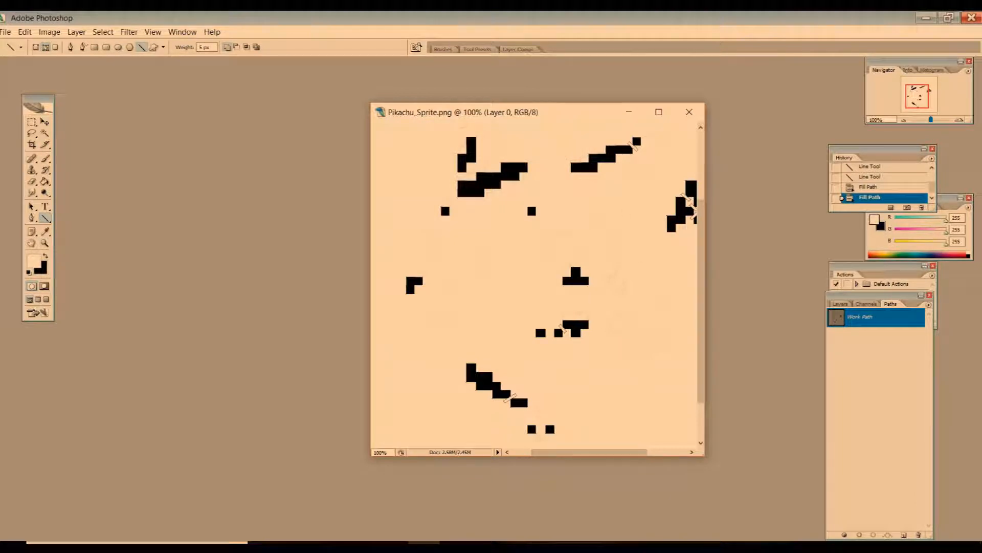
# Delete the filled work path and draw a short 5 px line path across the remaining diagonal join in the tail's checkered area
pyautogui.rightClick(871, 319)
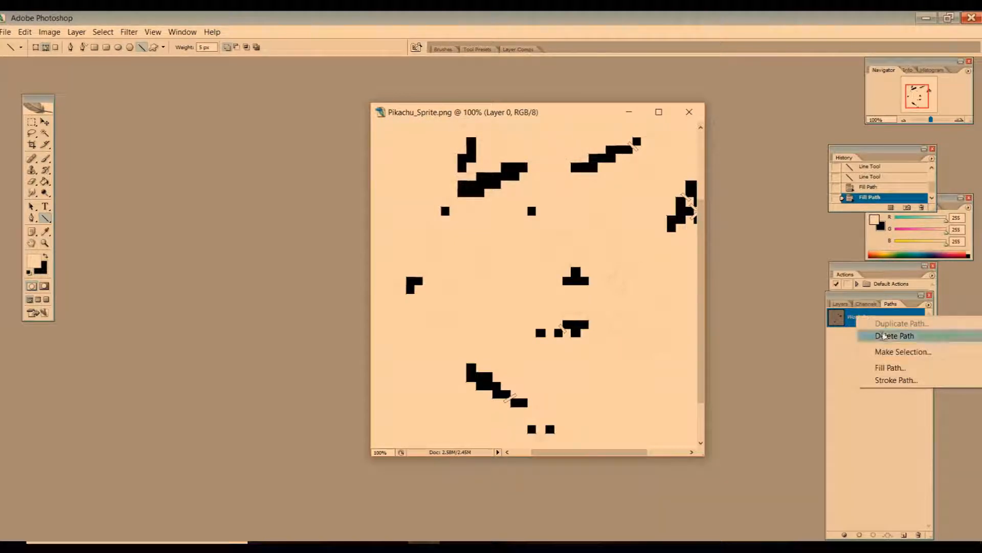
pyautogui.click(890, 336)
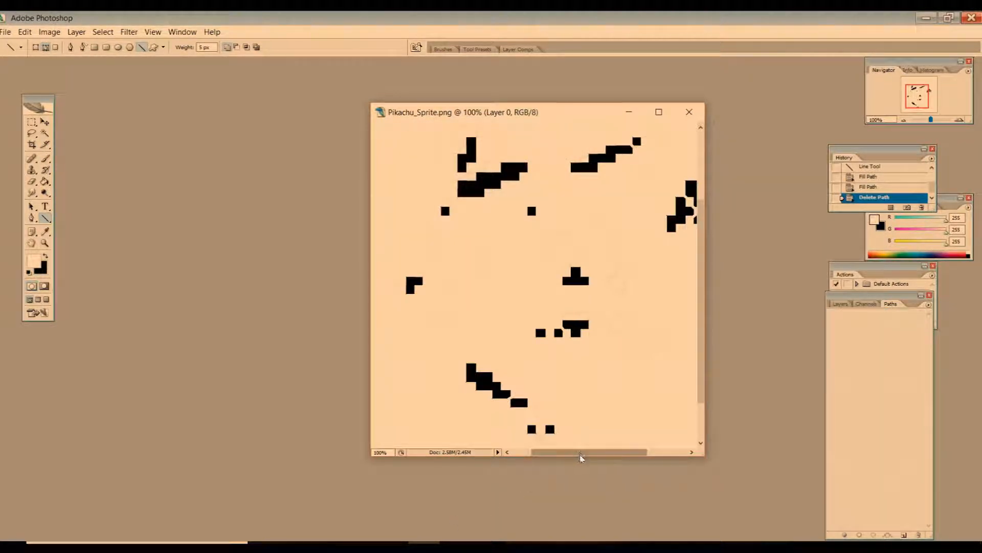
pyautogui.moveTo(584, 452); pyautogui.dragTo(633, 451)
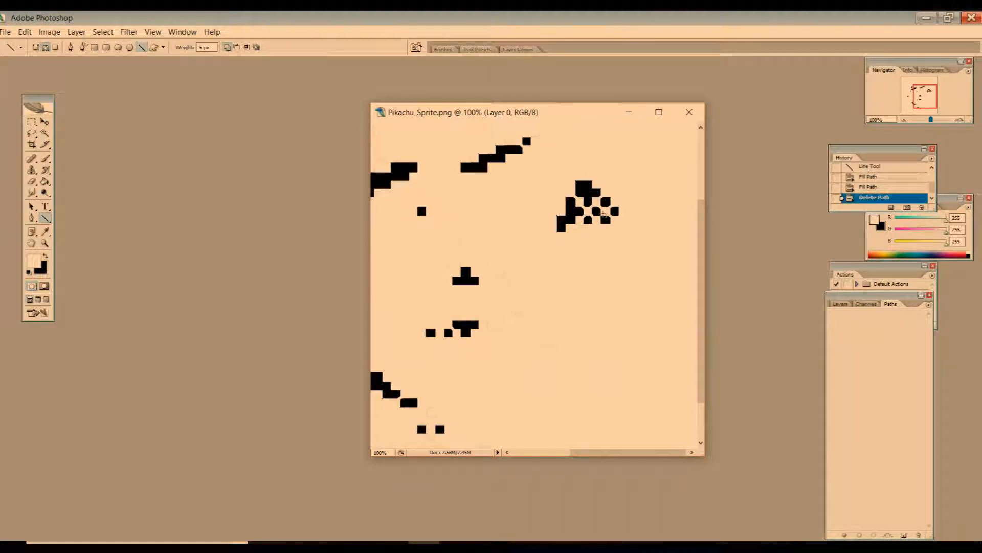
pyautogui.moveTo(601, 216); pyautogui.dragTo(600, 217)
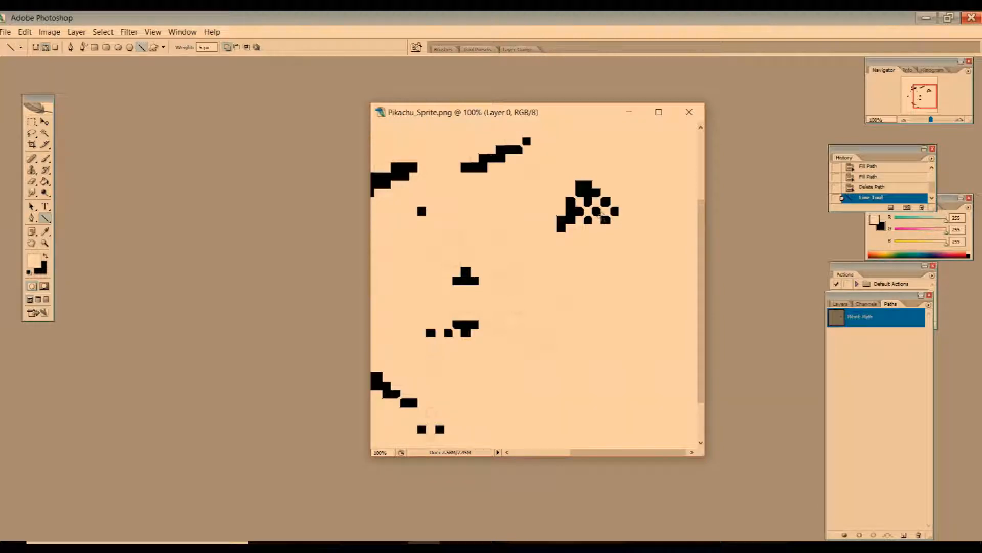
# Fill the new line path with the foreground color in Normal mode at 100% opacity, and delete the path
pyautogui.rightClick(601, 218)
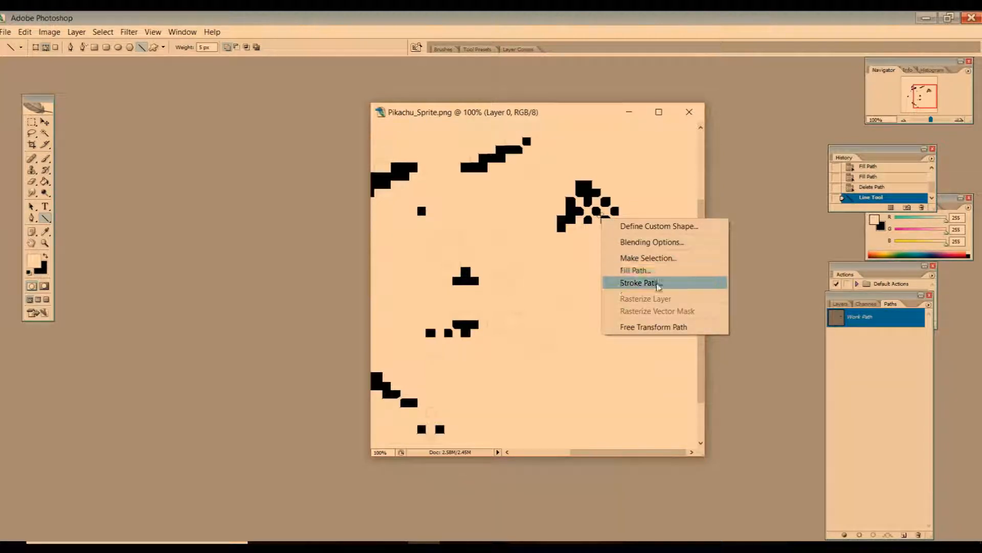
pyautogui.click(653, 270)
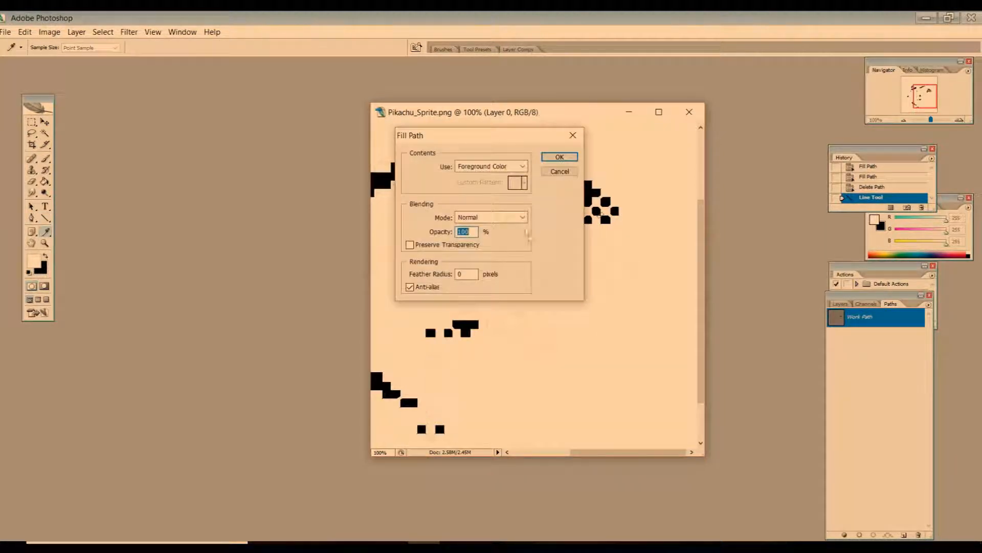
pyautogui.click(559, 157)
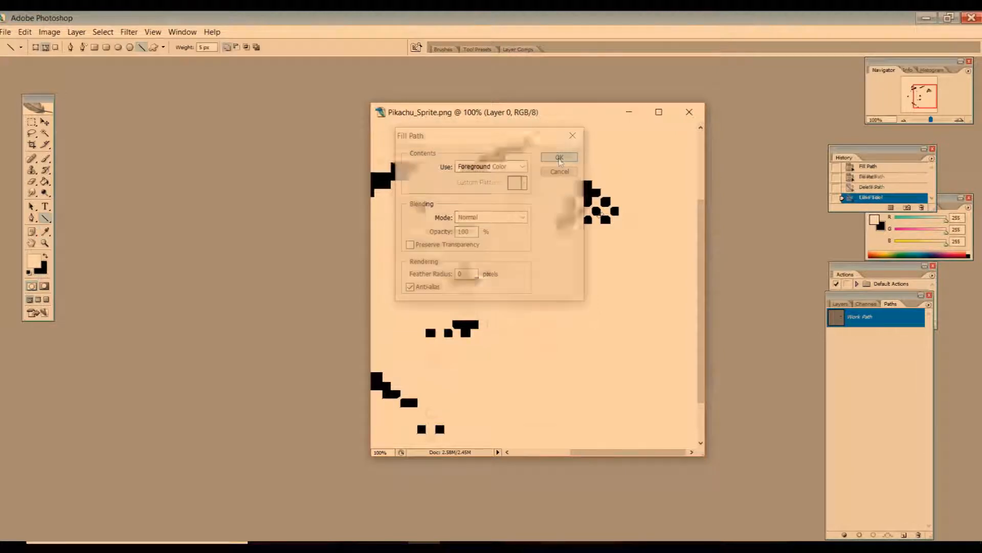
pyautogui.rightClick(878, 323)
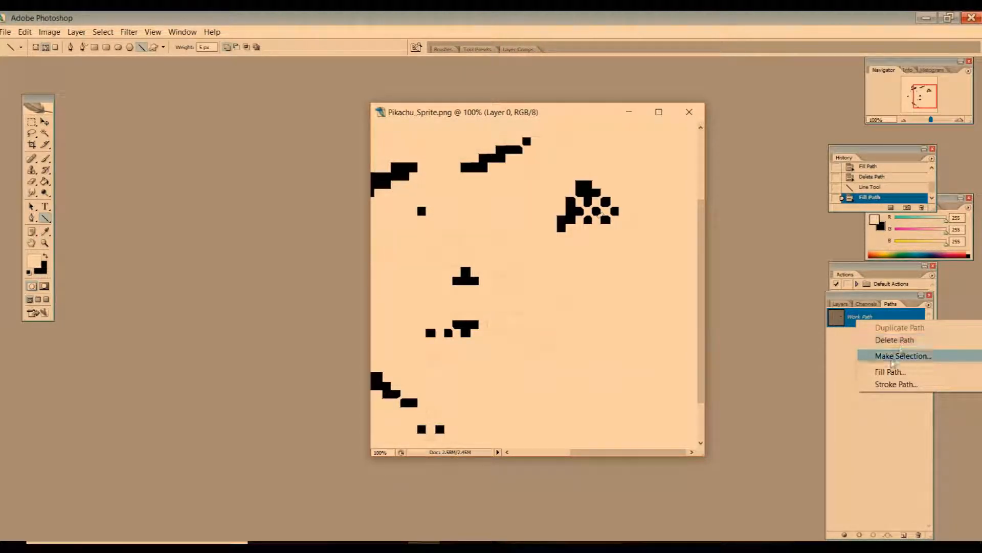
pyautogui.click(896, 341)
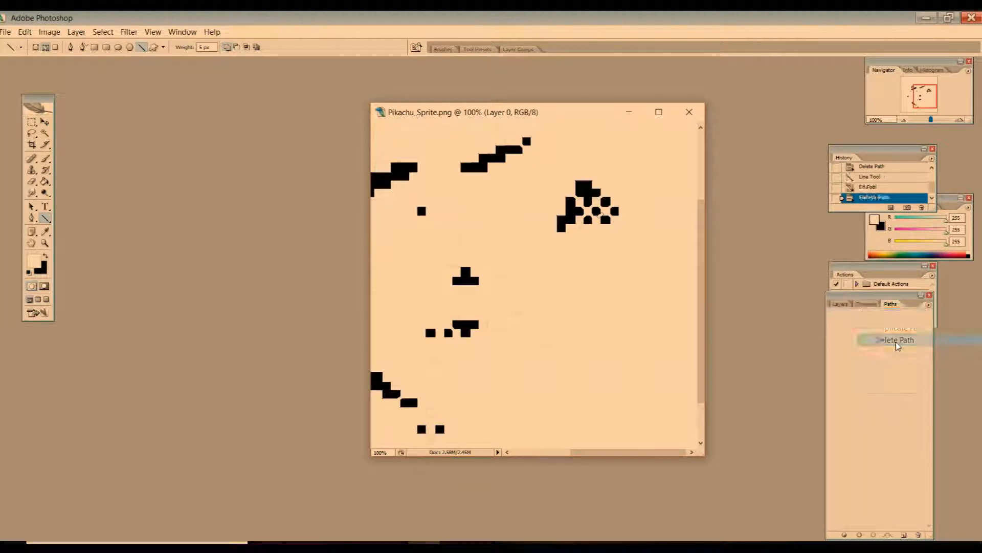
# Save a copy of the white-areas layer as Pikachu 4.png in the Pokepixels folder, with PNG interlacing set to None
pyautogui.moveTo(605, 454)
pyautogui.mouseDown()
pyautogui.moveTo(586, 457)
pyautogui.moveTo(616, 456)
pyautogui.mouseUp()
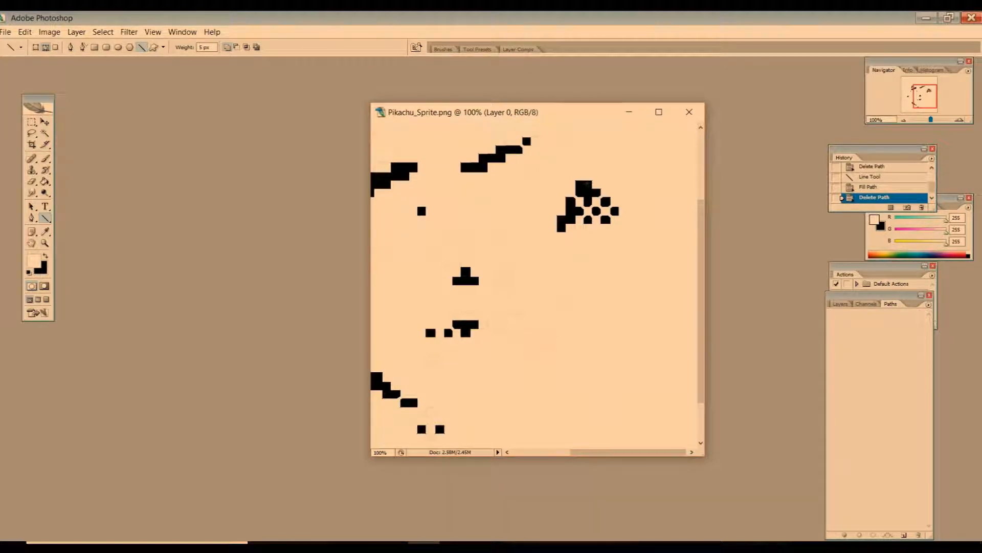
pyautogui.moveTo(628, 456); pyautogui.dragTo(569, 461)
pyautogui.click(6, 32)
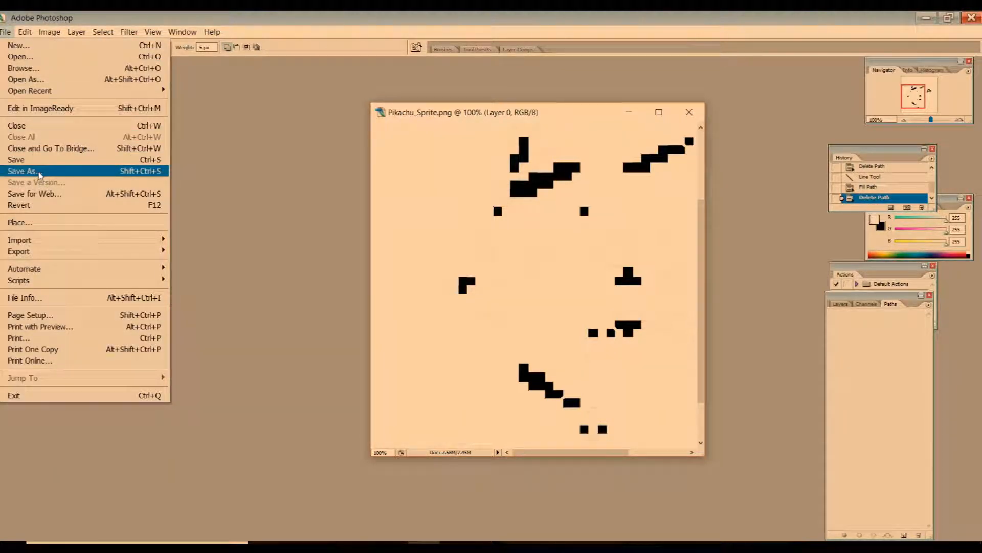
pyautogui.click(40, 174)
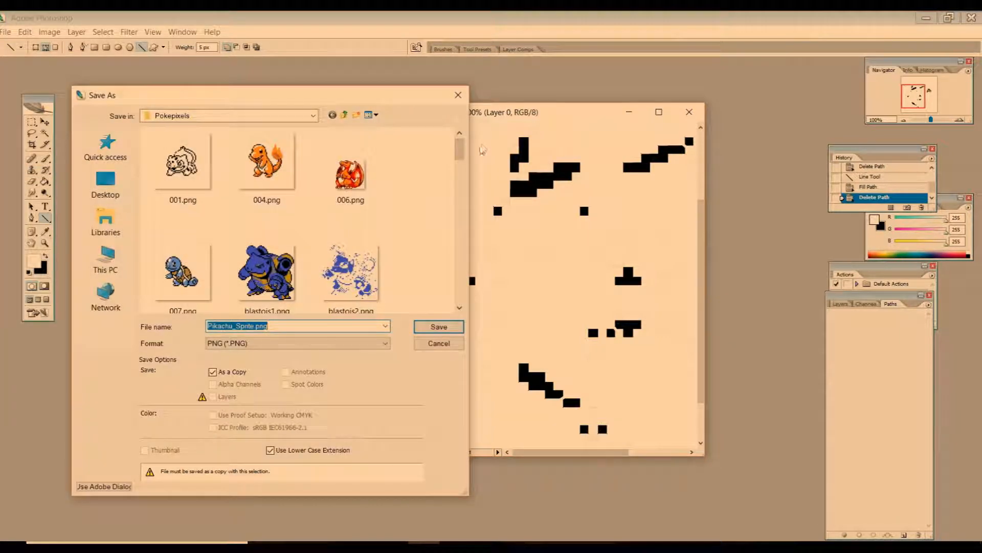
pyautogui.moveTo(466, 150); pyautogui.dragTo(481, 247)
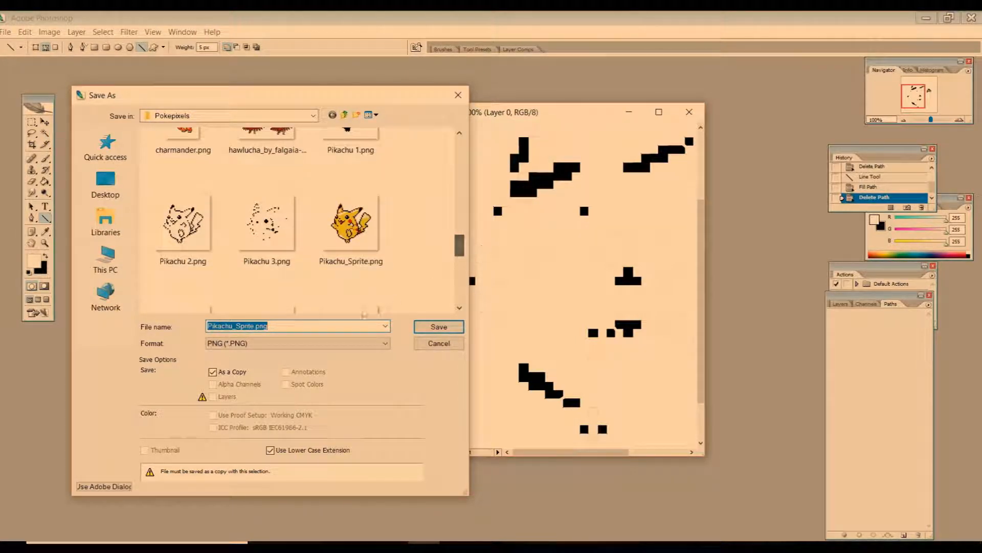
pyautogui.click(250, 327)
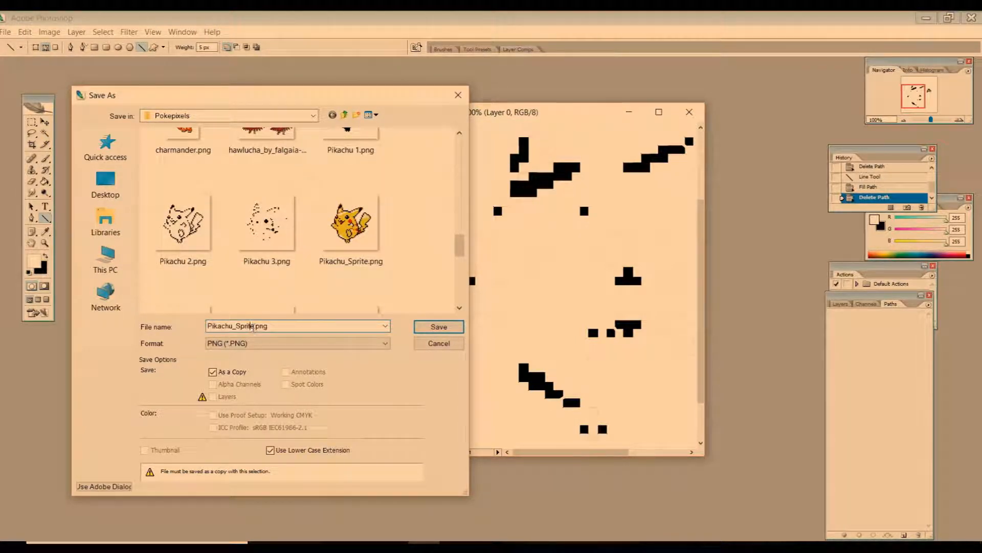
pyautogui.moveTo(254, 327); pyautogui.dragTo(233, 326)
pyautogui.press('BackSpace')
pyautogui.write('4')
pyautogui.click(447, 330)
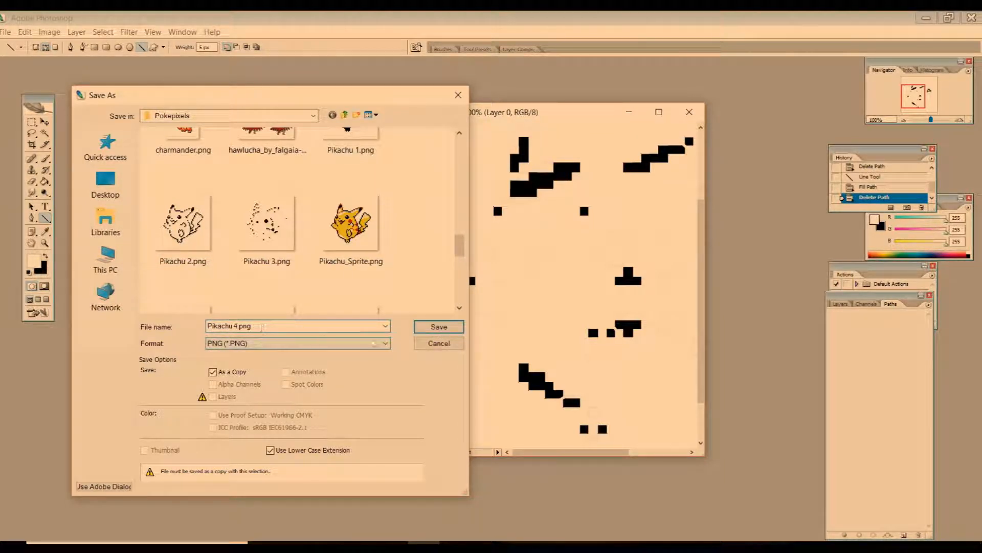
pyautogui.click(450, 329)
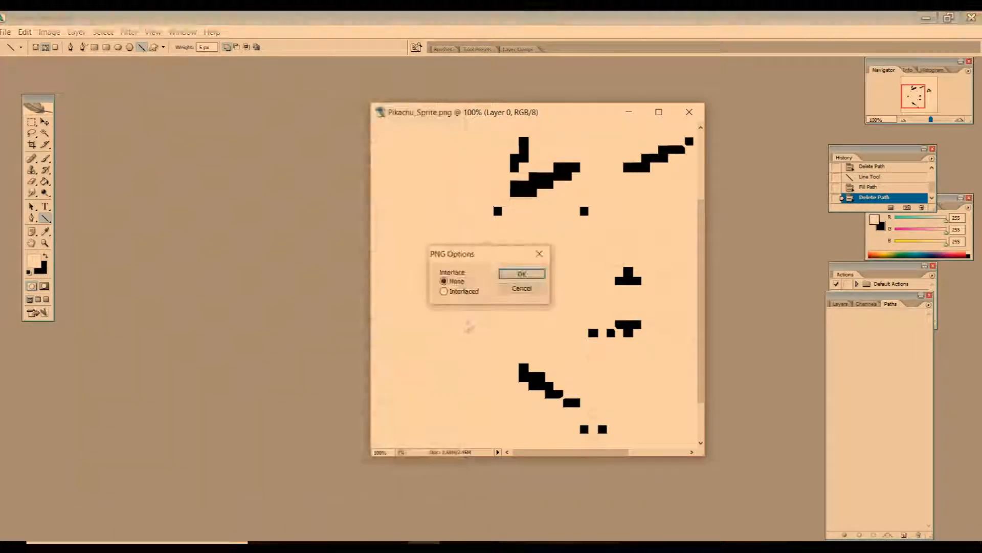
pyautogui.press('Return')
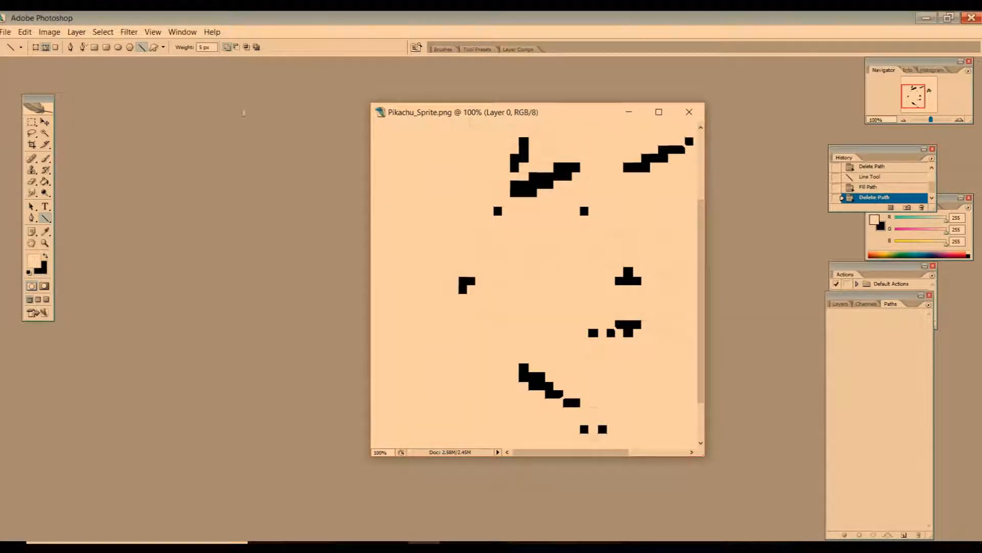
# Close the edited Pikachu_Sprite.png document without saving the changes
pyautogui.click(5, 32)
pyautogui.click(541, 16)
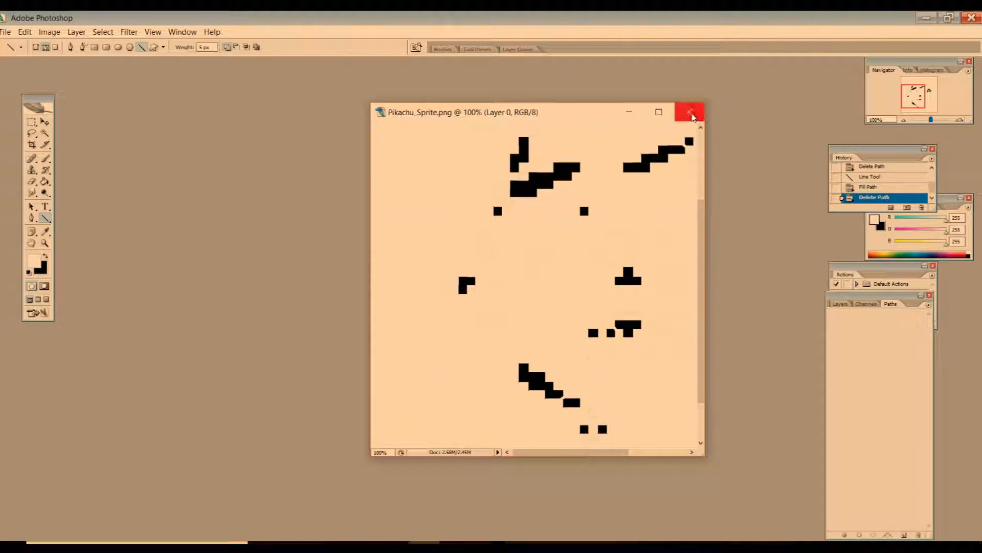
pyautogui.click(689, 111)
pyautogui.click(492, 220)
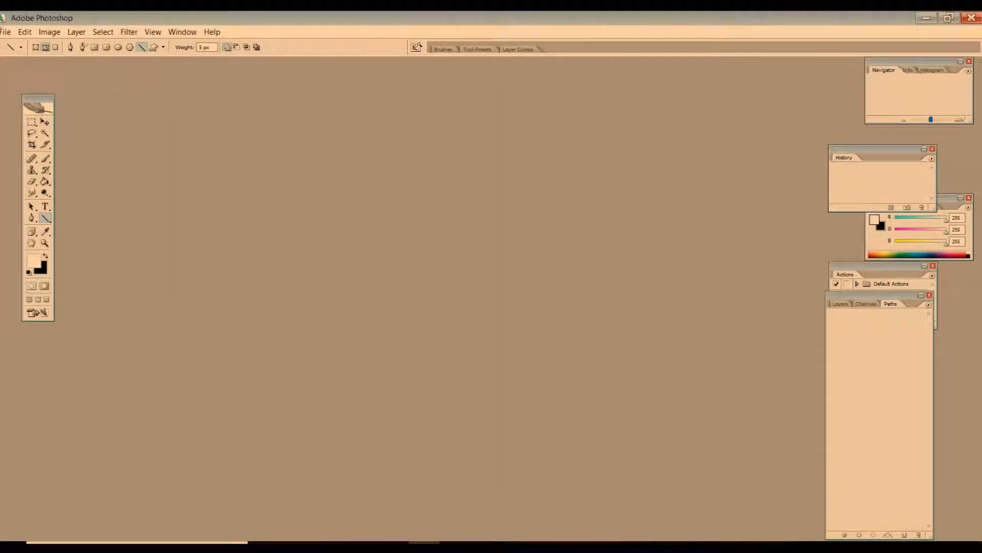
# Reopen the original Pikachu_Sprite.png and move its window to the middle of the workspace
pyautogui.click(5, 32)
pyautogui.click(21, 57)
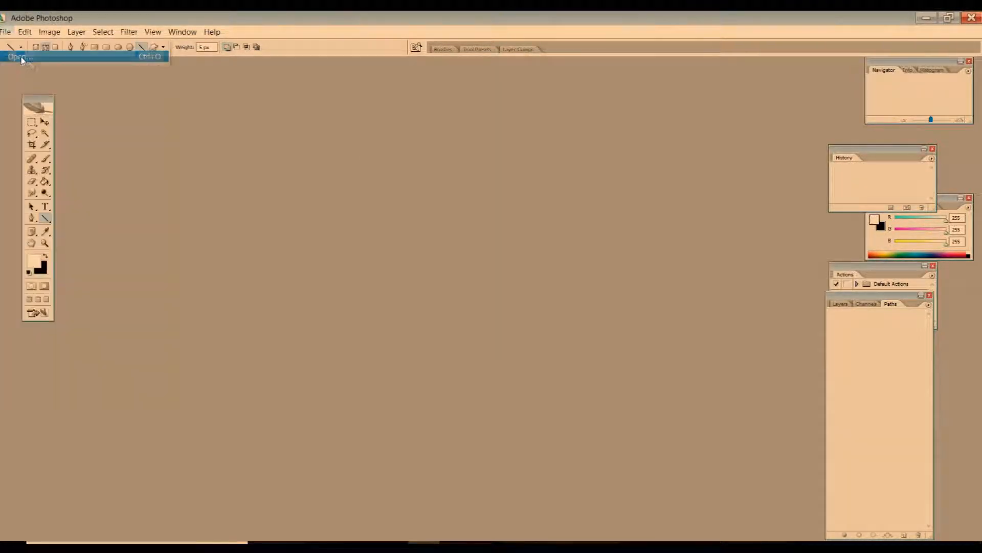
pyautogui.moveTo(449, 157); pyautogui.dragTo(477, 269)
pyautogui.doubleClick(276, 236)
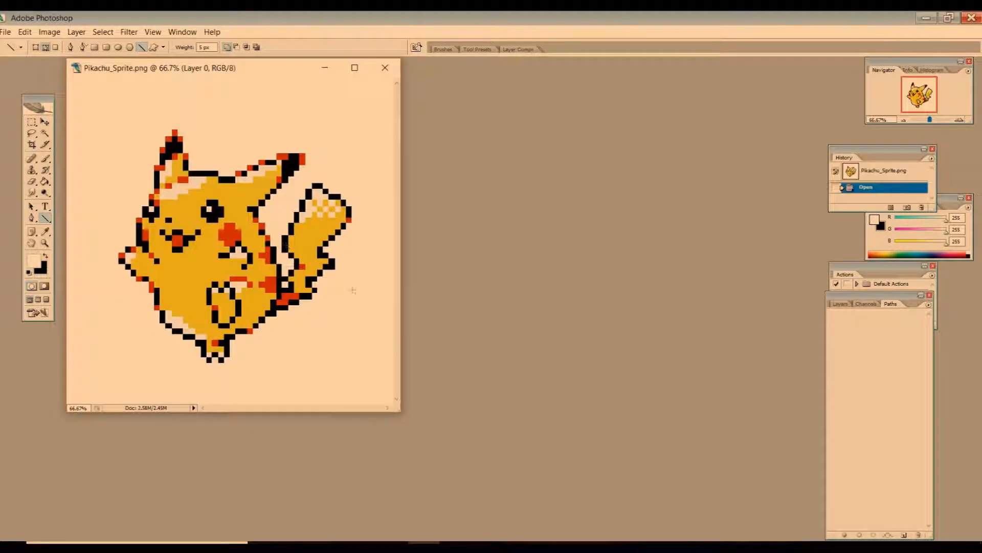
pyautogui.moveTo(233, 68); pyautogui.dragTo(501, 100)
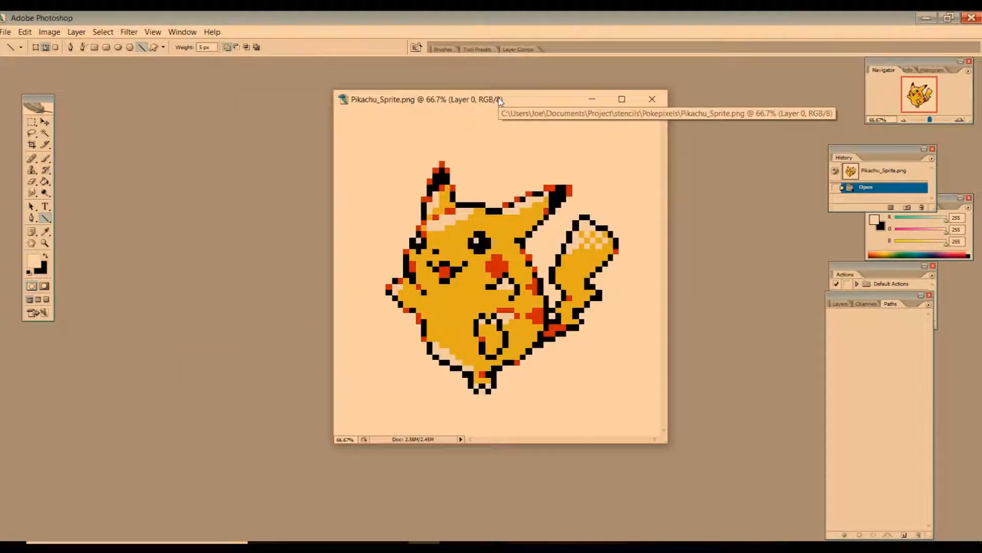